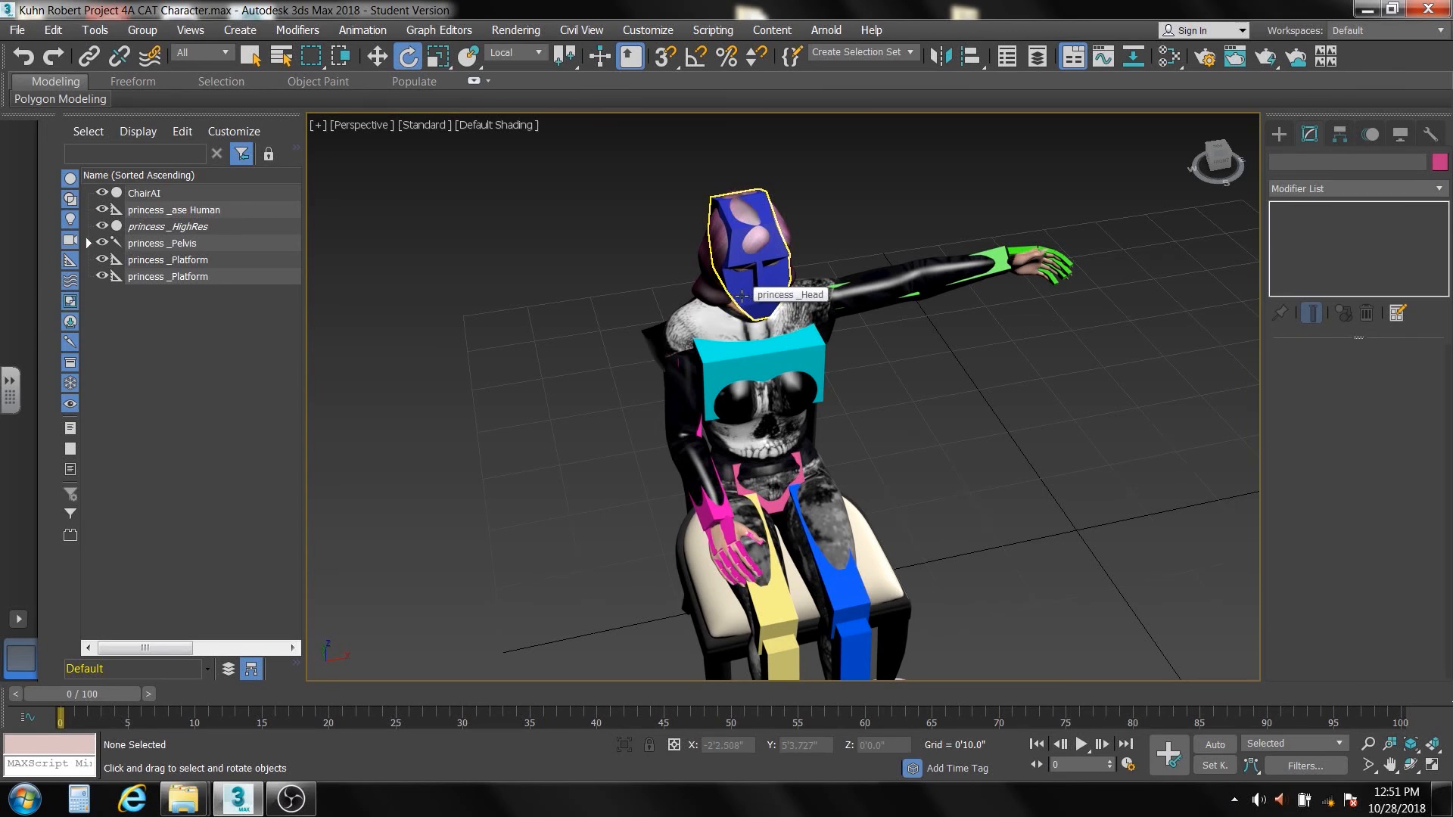
Make the princess _Head bone see-through so the face and hair mesh show inside it
left_click(741, 295)
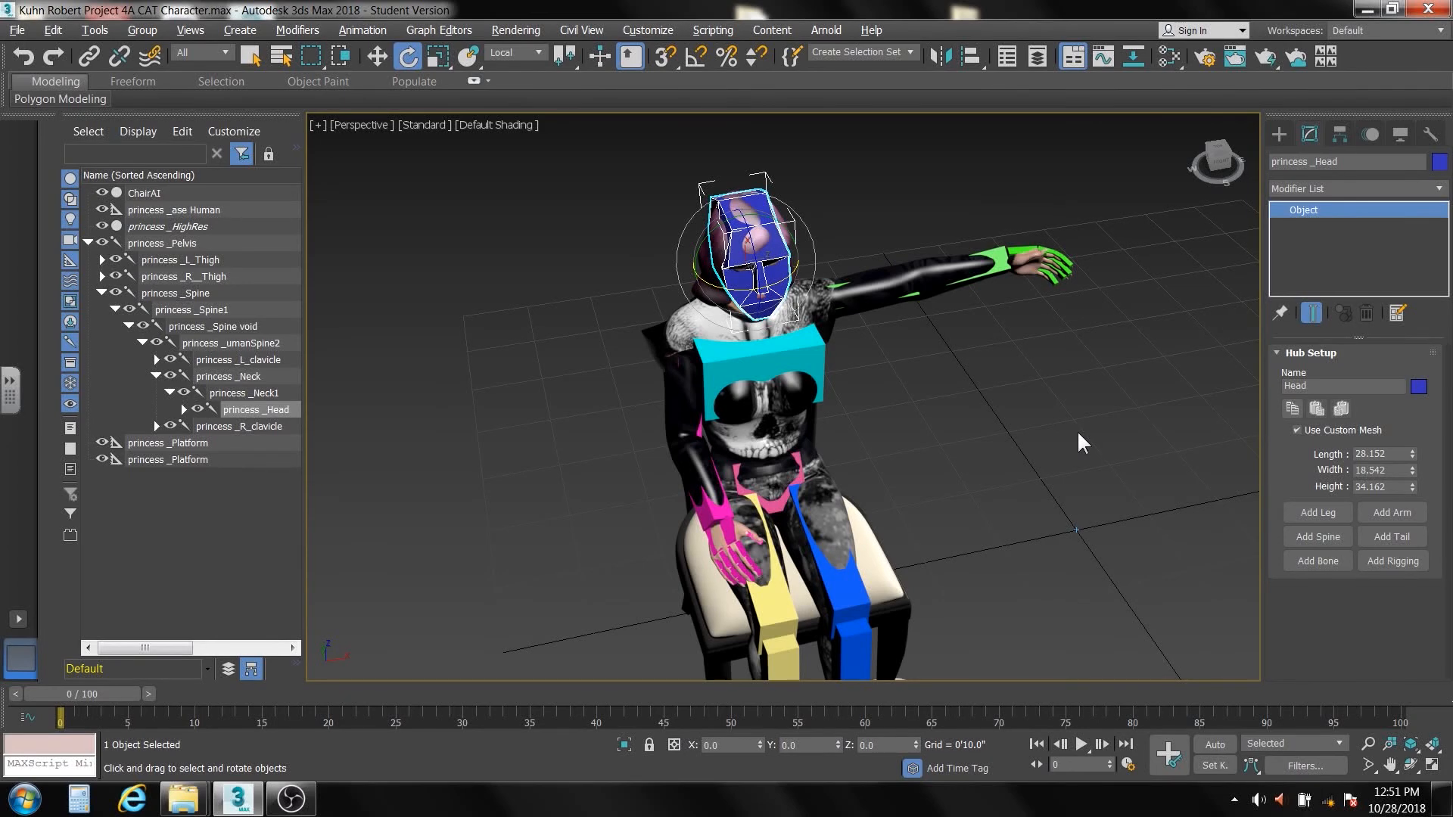
key("alt+x")
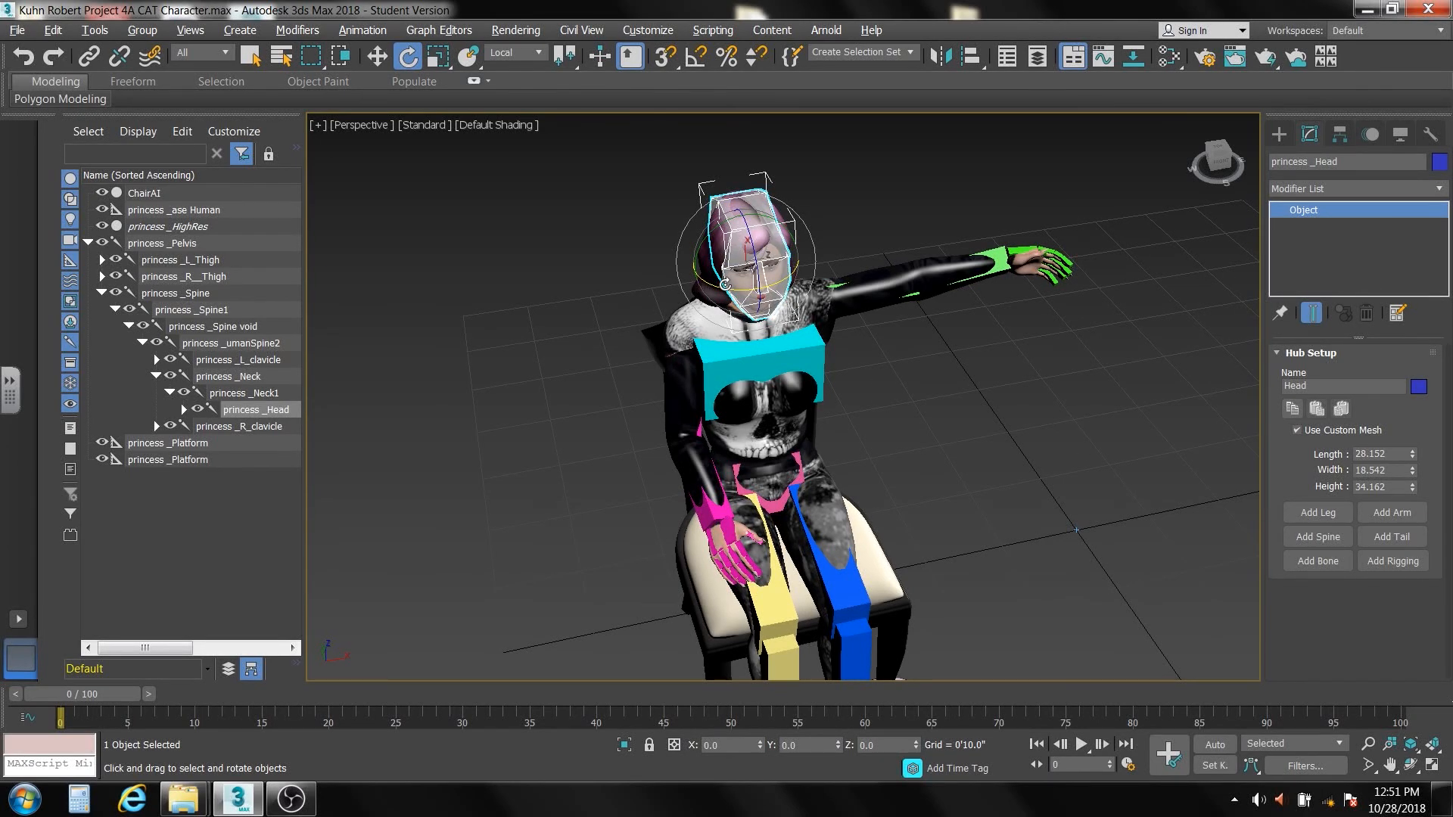
scroll(725, 284, "up", 5)
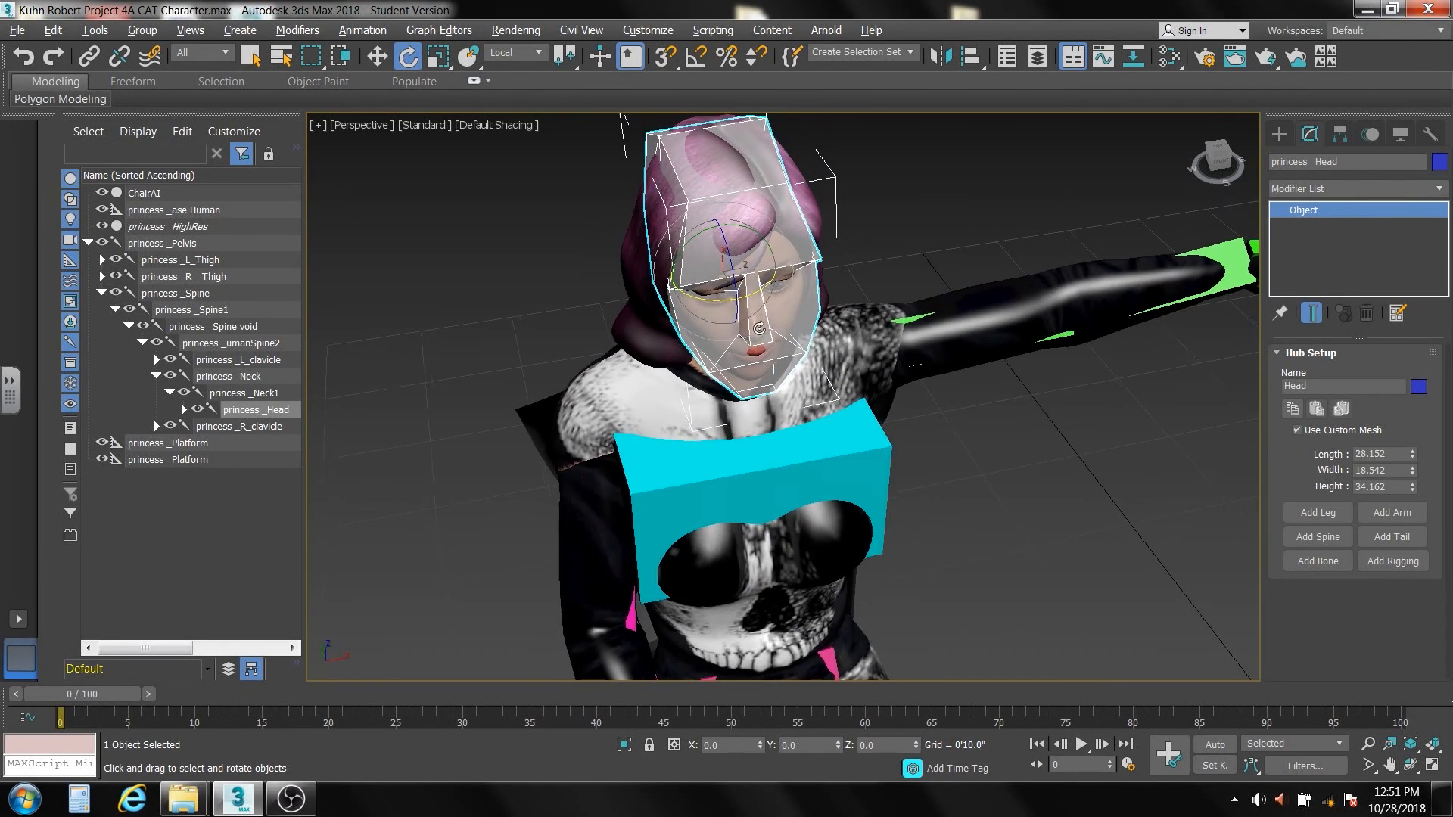
middle_click_drag(759, 329, 783, 282, "alt")
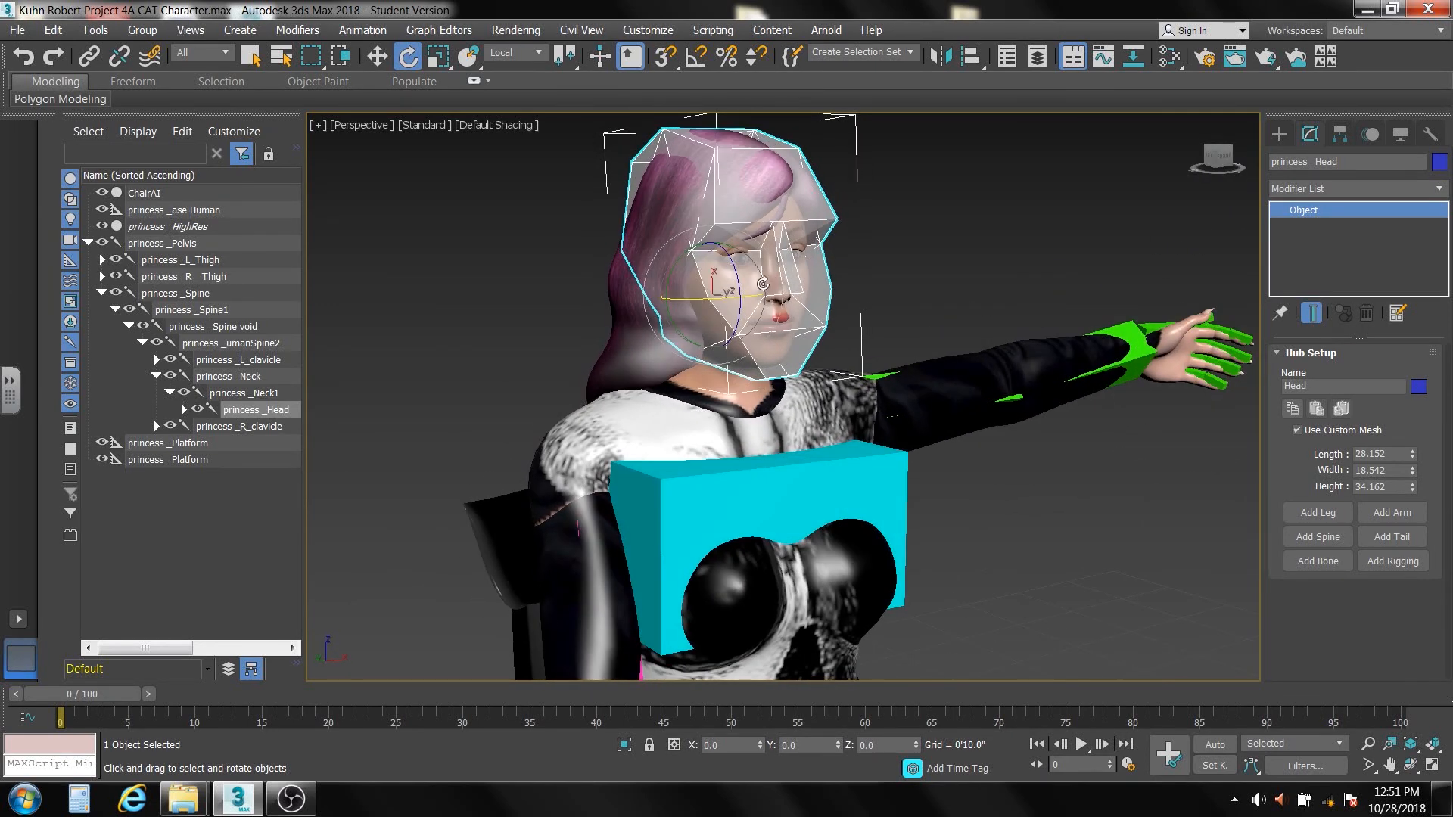
mouse_move(736, 271)
left_mouse_down()
mouse_move(733, 256)
mouse_move(740, 271)
left_mouse_up()
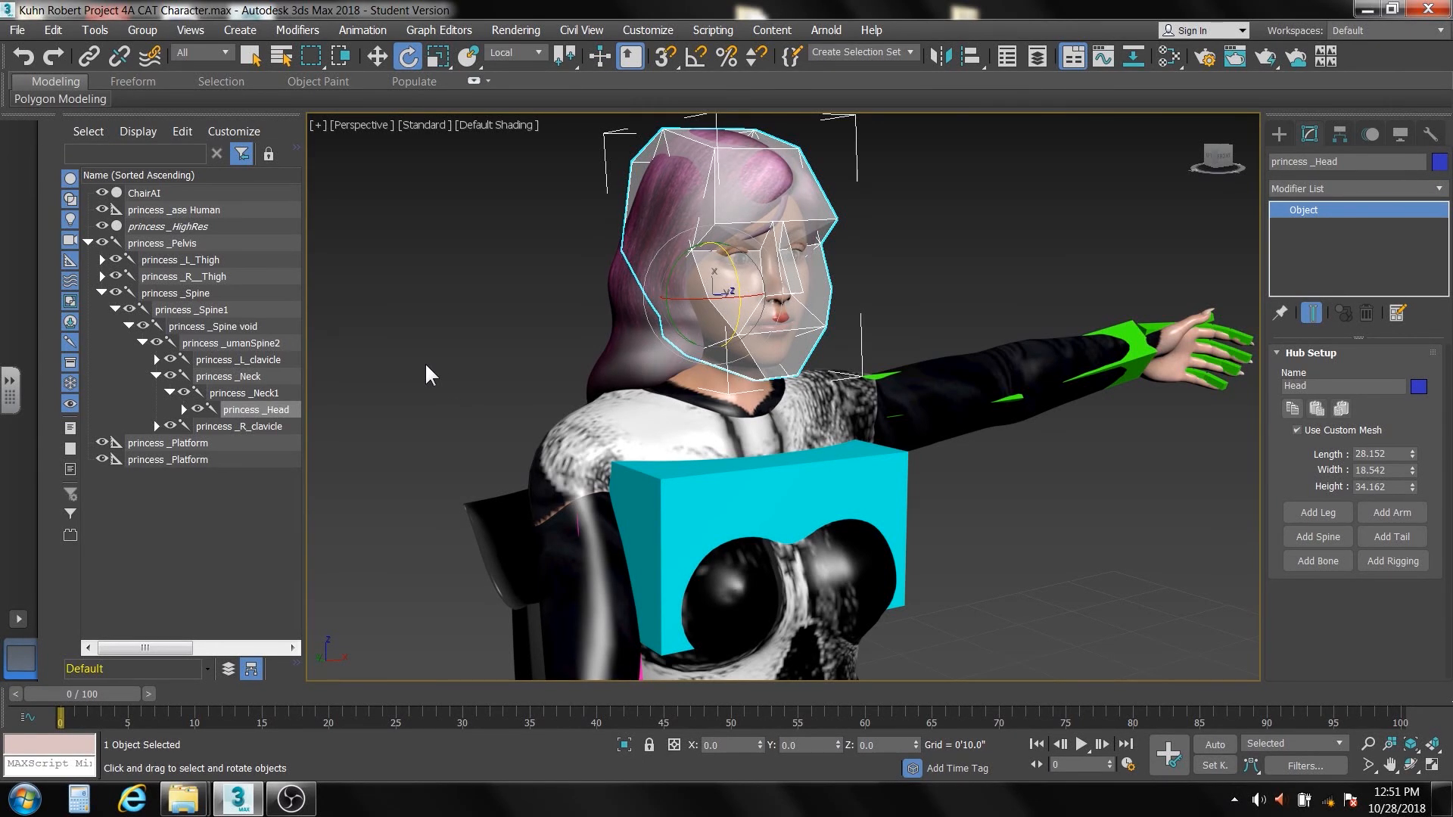
Hide princess _Pelvis together with all its child nodes, then show the whole rig again and clear the selection
left_click(183, 240)
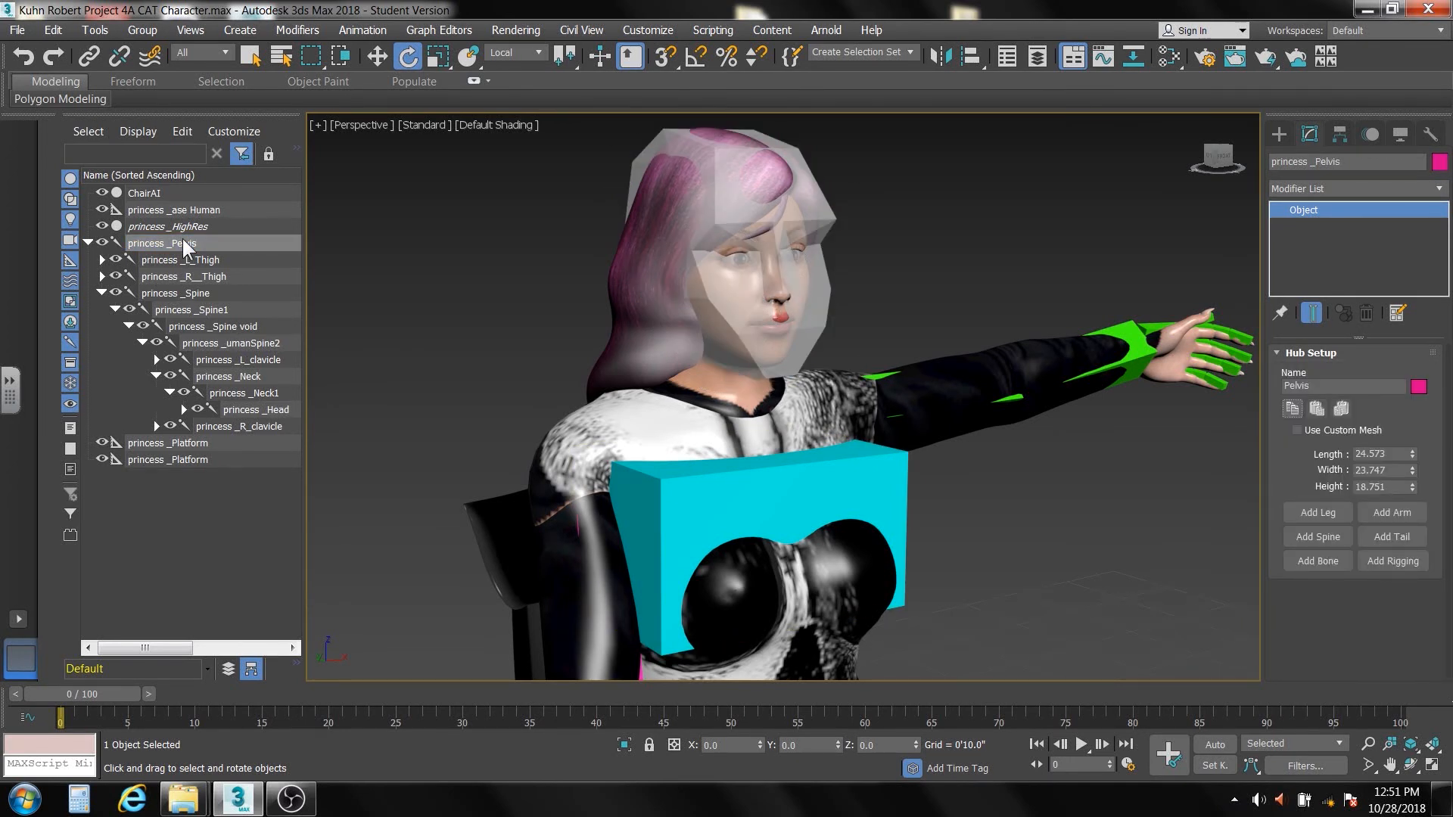
right_click(188, 239)
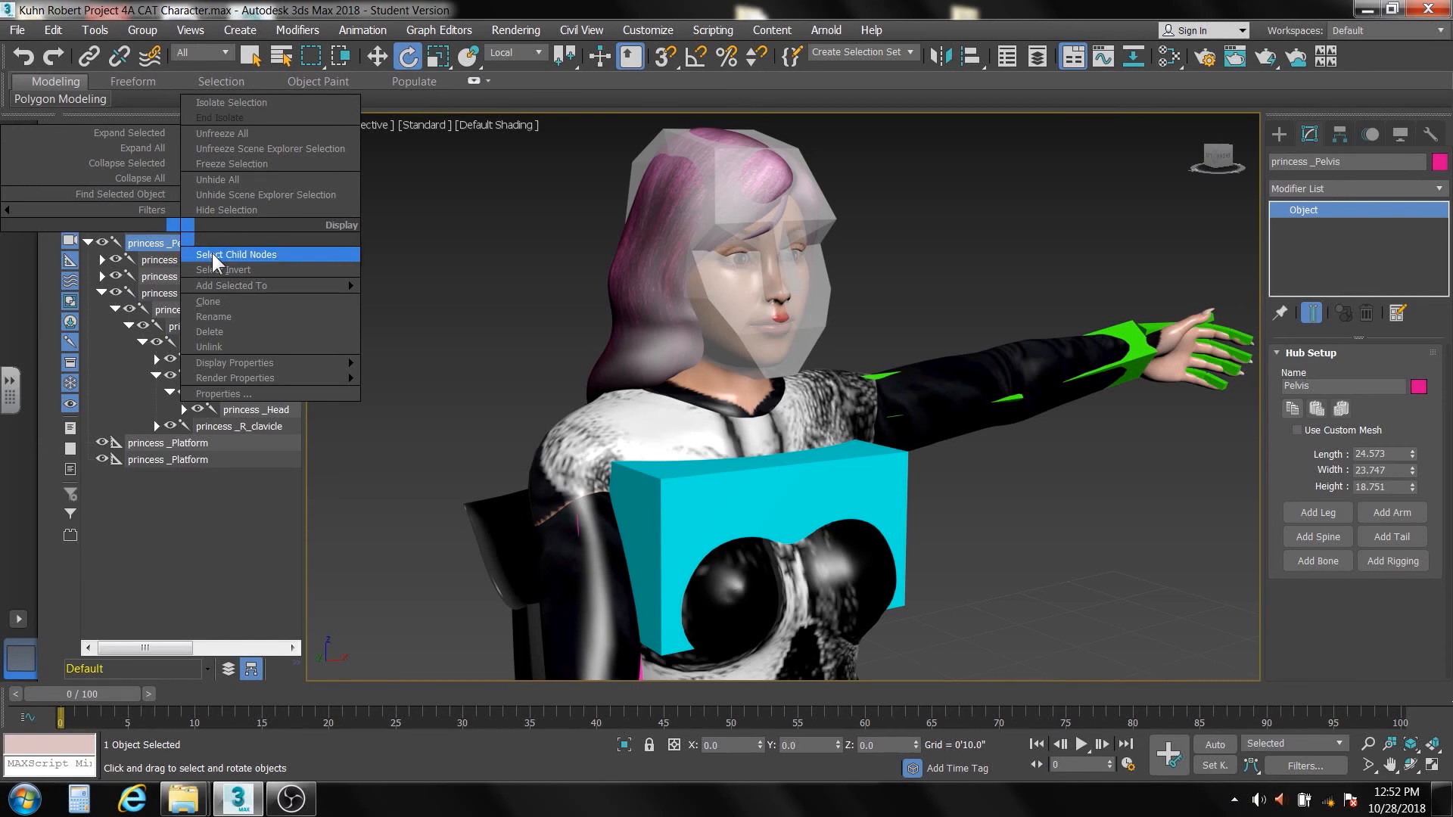
left_click(211, 253)
left_click(101, 243)
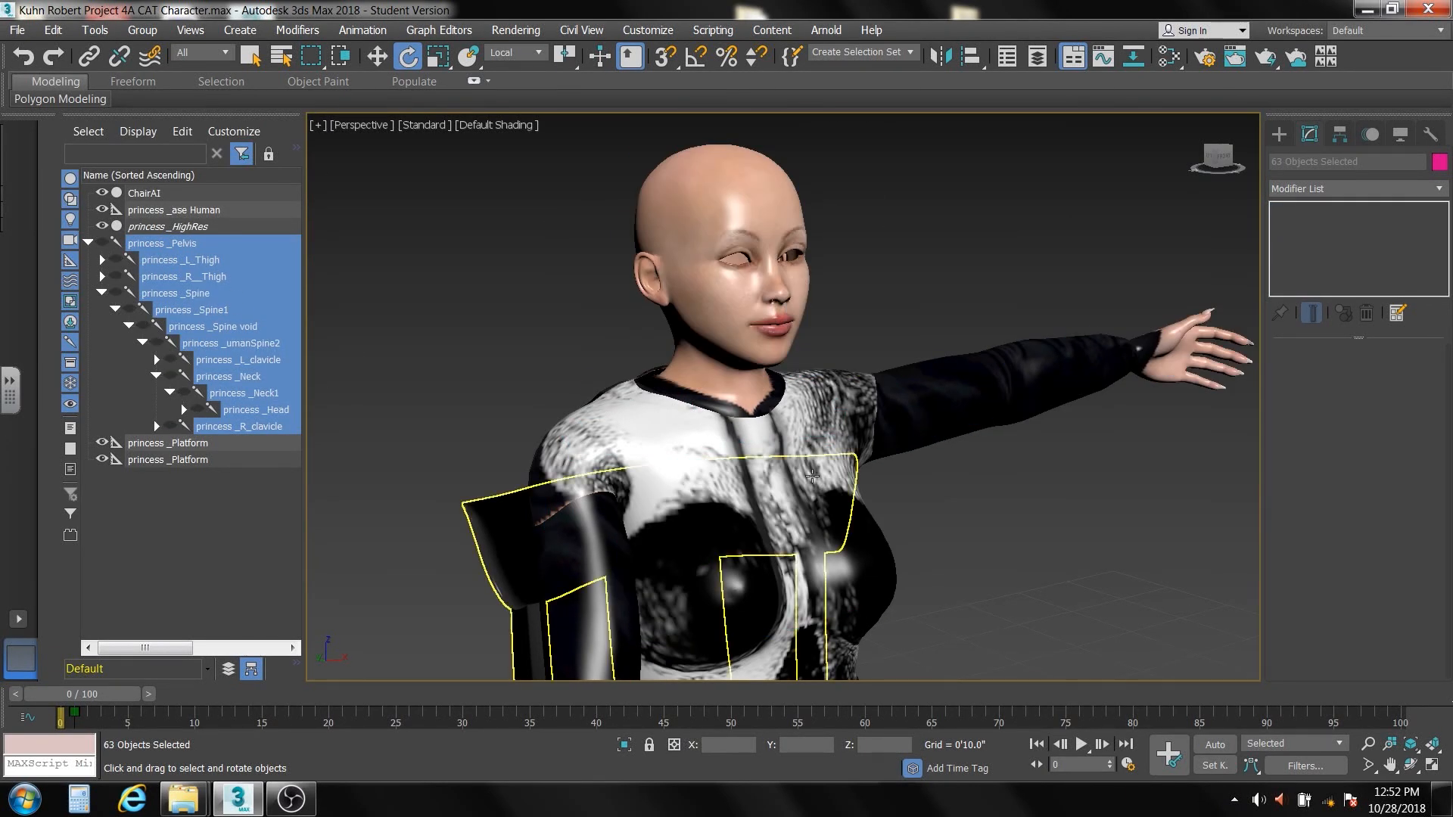
mouse_move(832, 477)
middle_mouse_down("alt")
mouse_move(857, 480)
mouse_move(808, 483)
middle_mouse_up("alt")
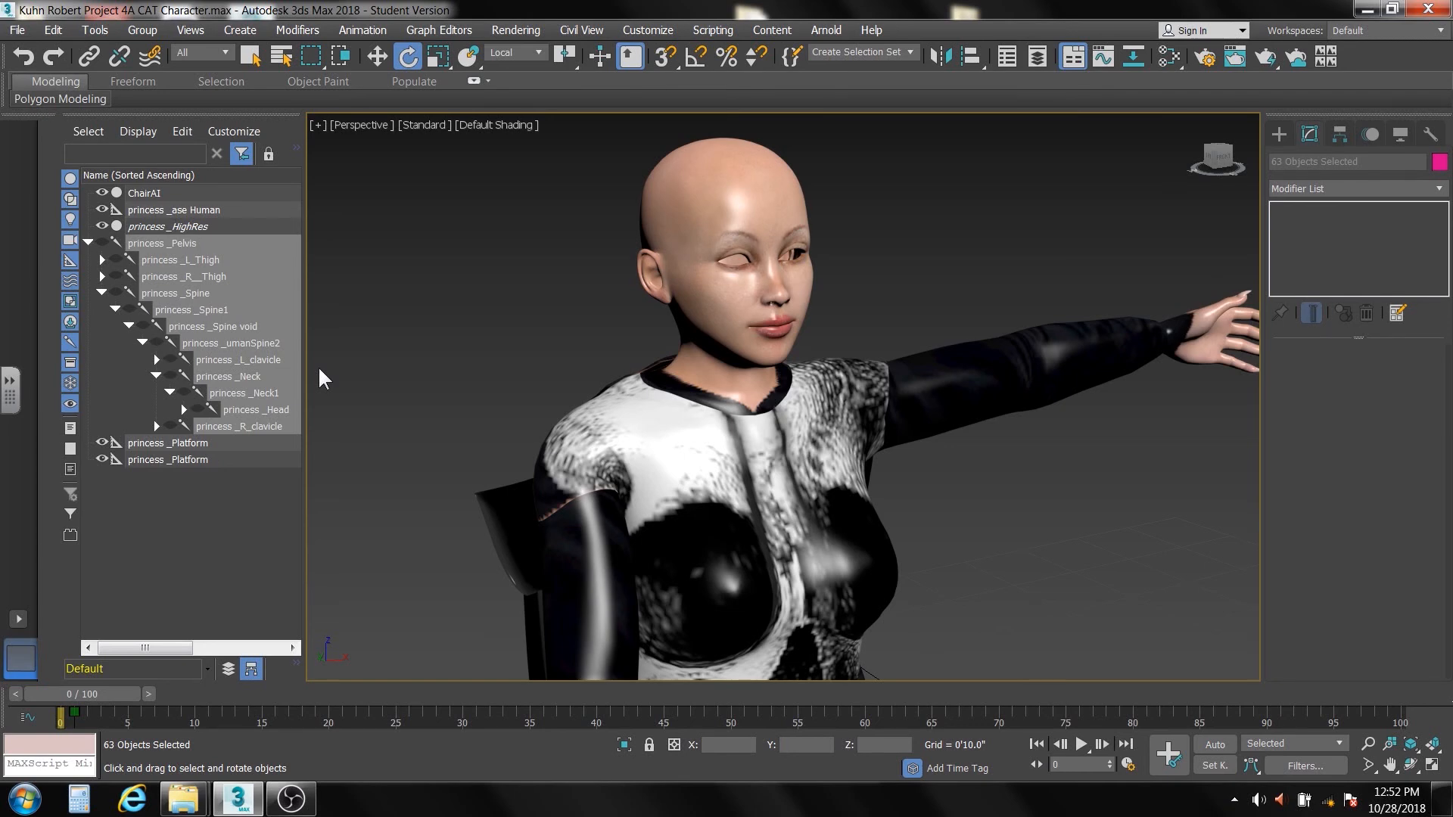
left_click(102, 243)
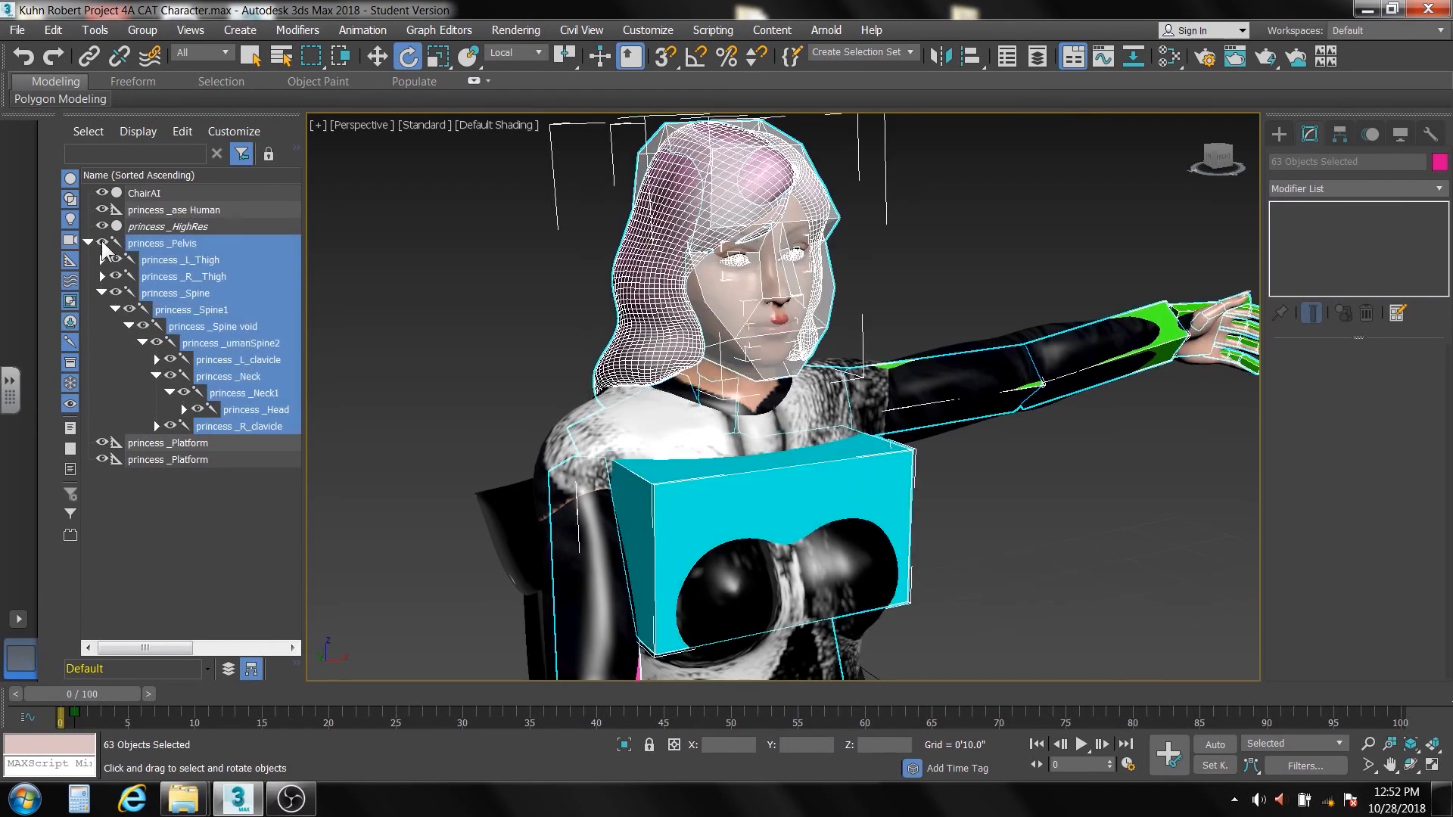
left_click(434, 306)
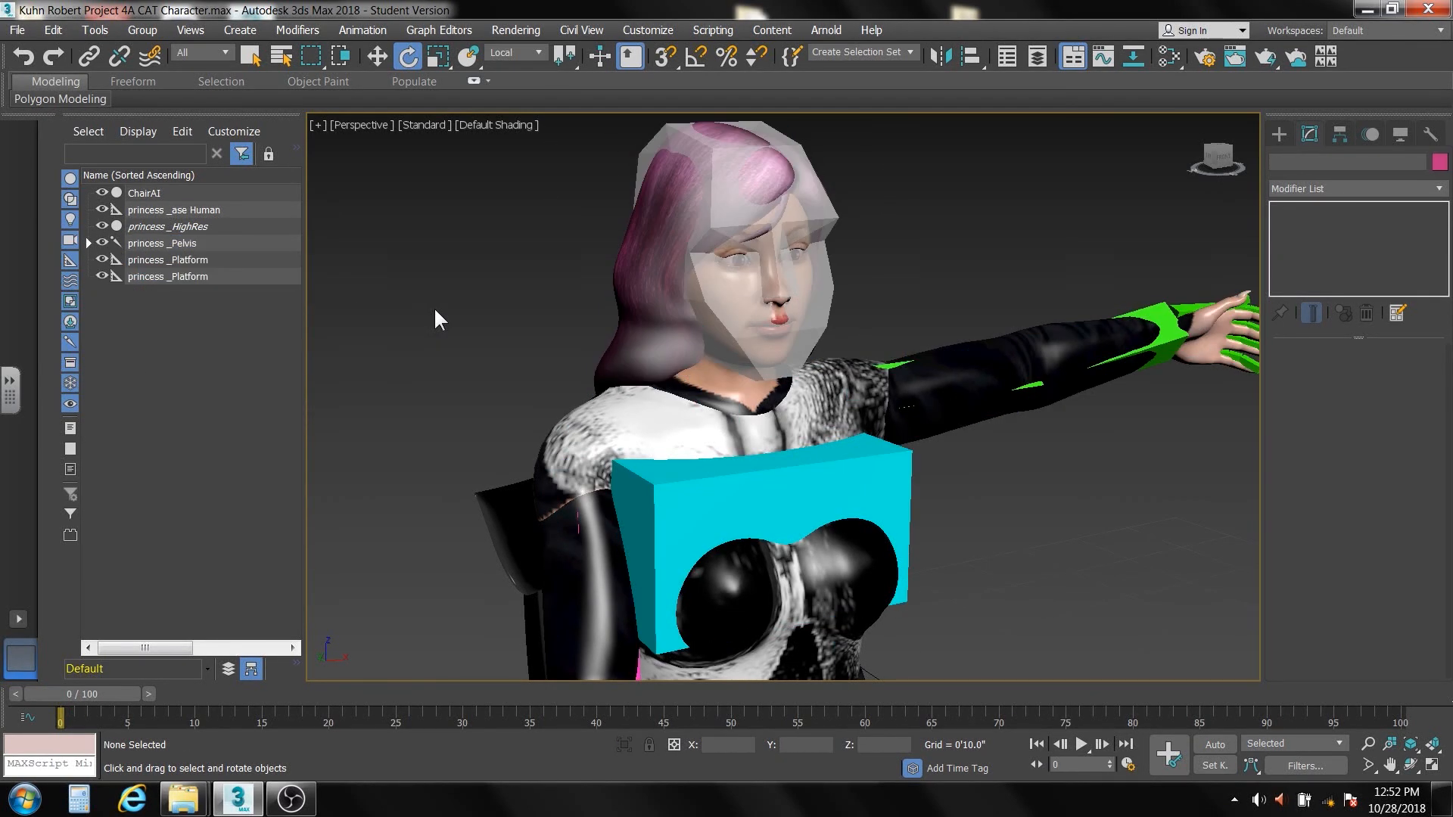
Expand the complete bone hierarchy under princess _Pelvis and look through its entries
left_click(178, 245)
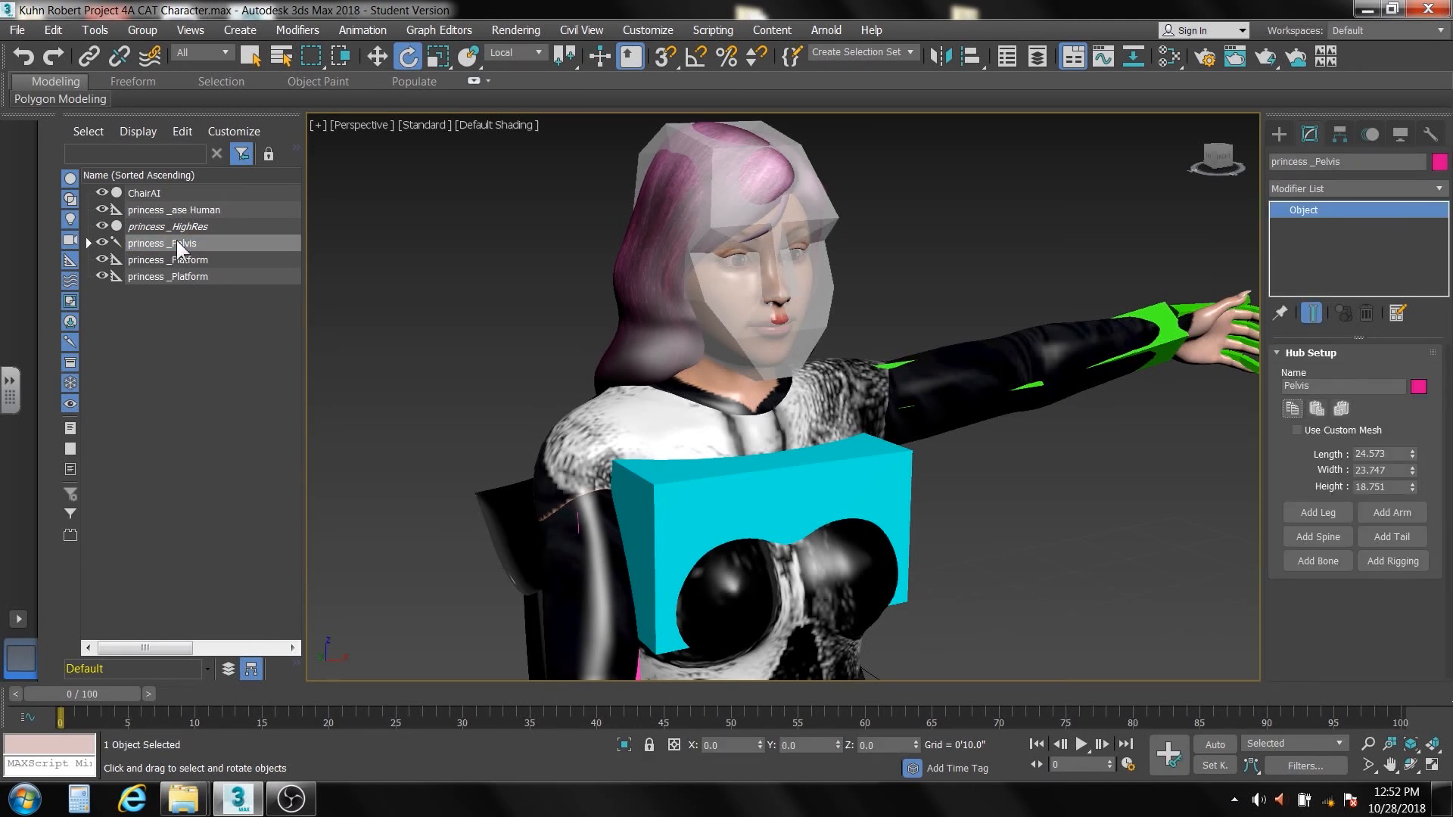
right_click(179, 241)
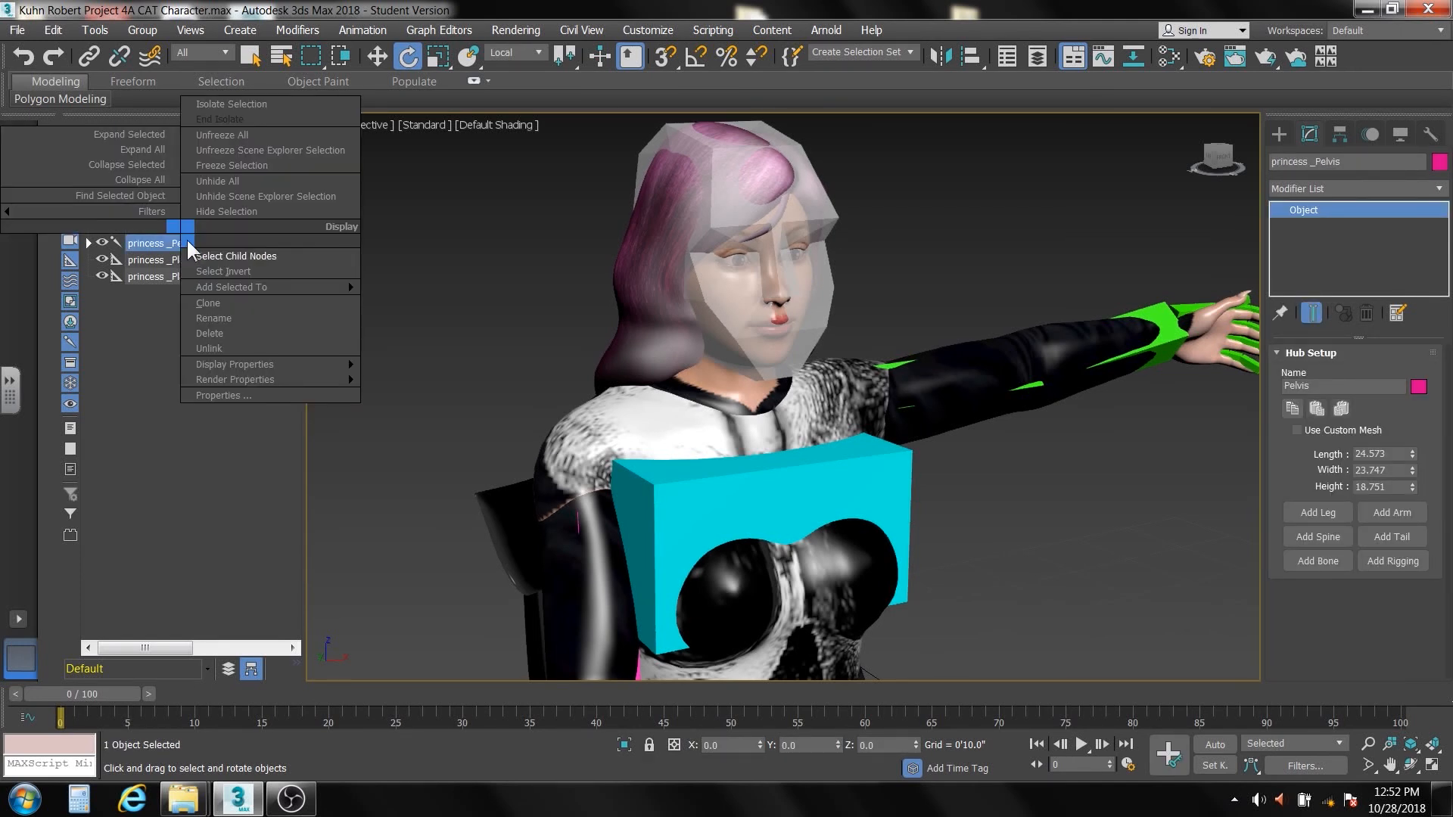
left_click(152, 134)
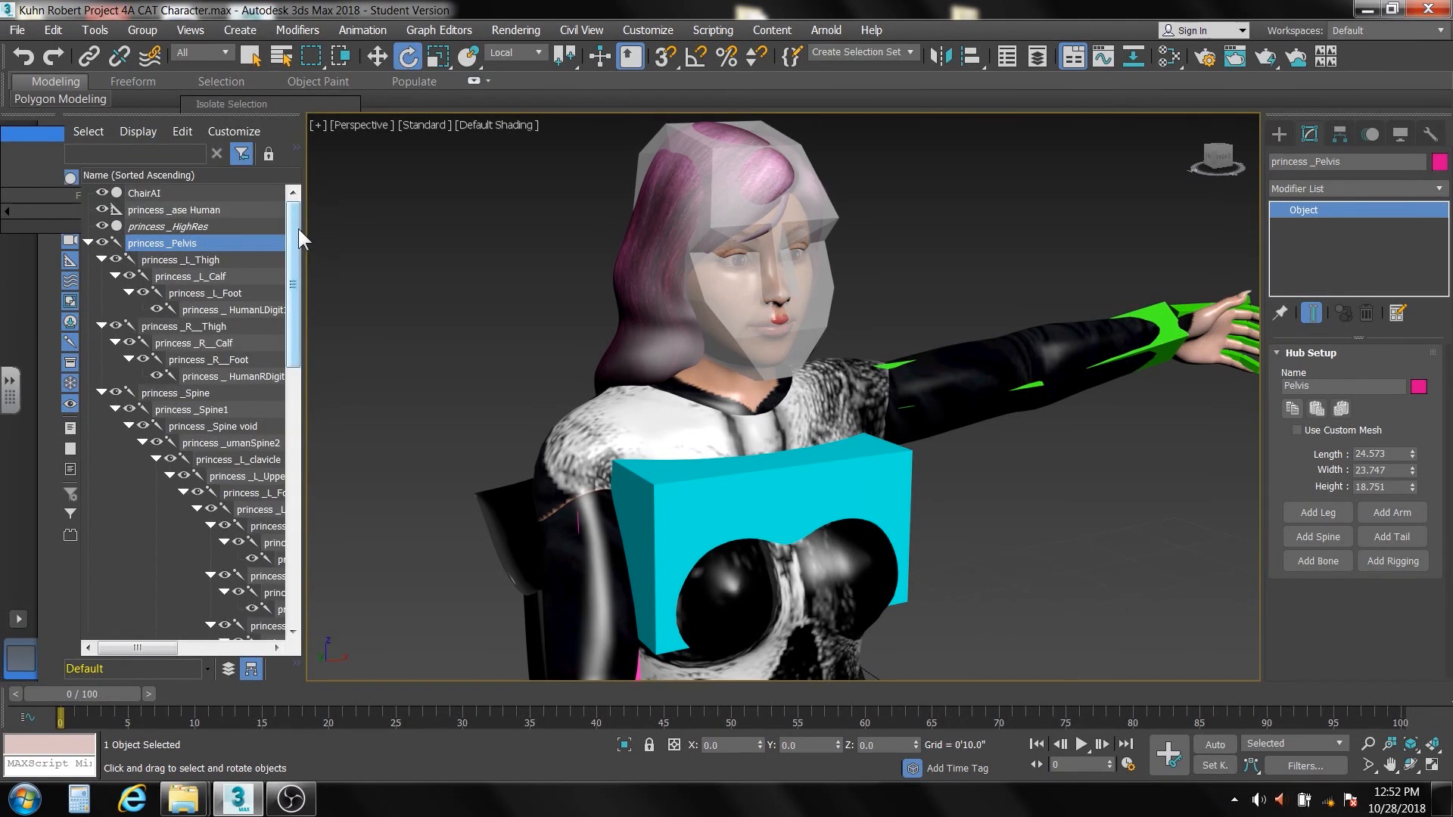
mouse_move(296, 227)
left_mouse_down()
mouse_move(292, 263)
mouse_move(297, 243)
left_mouse_up()
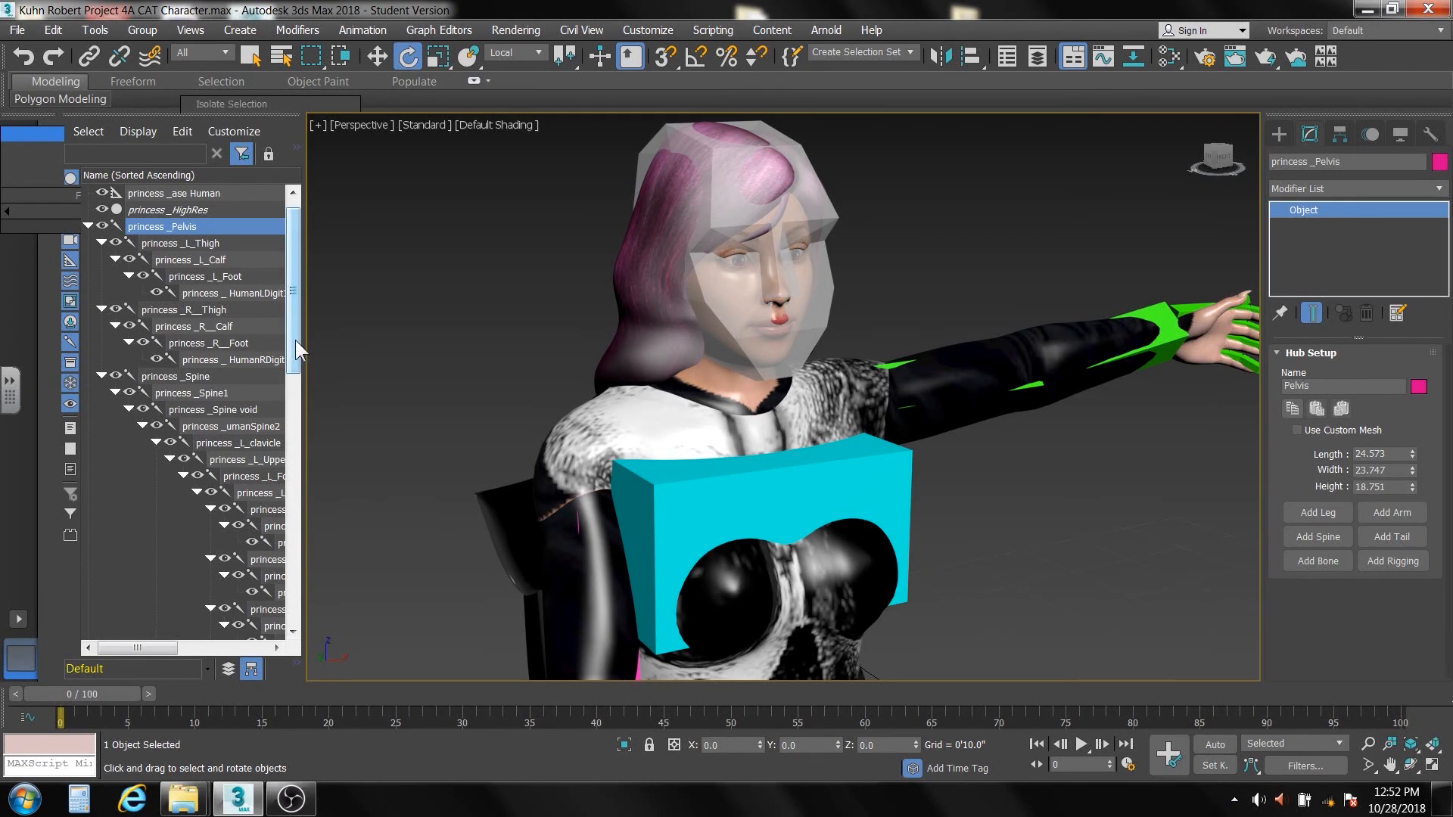
left_click_drag(295, 339, 294, 348)
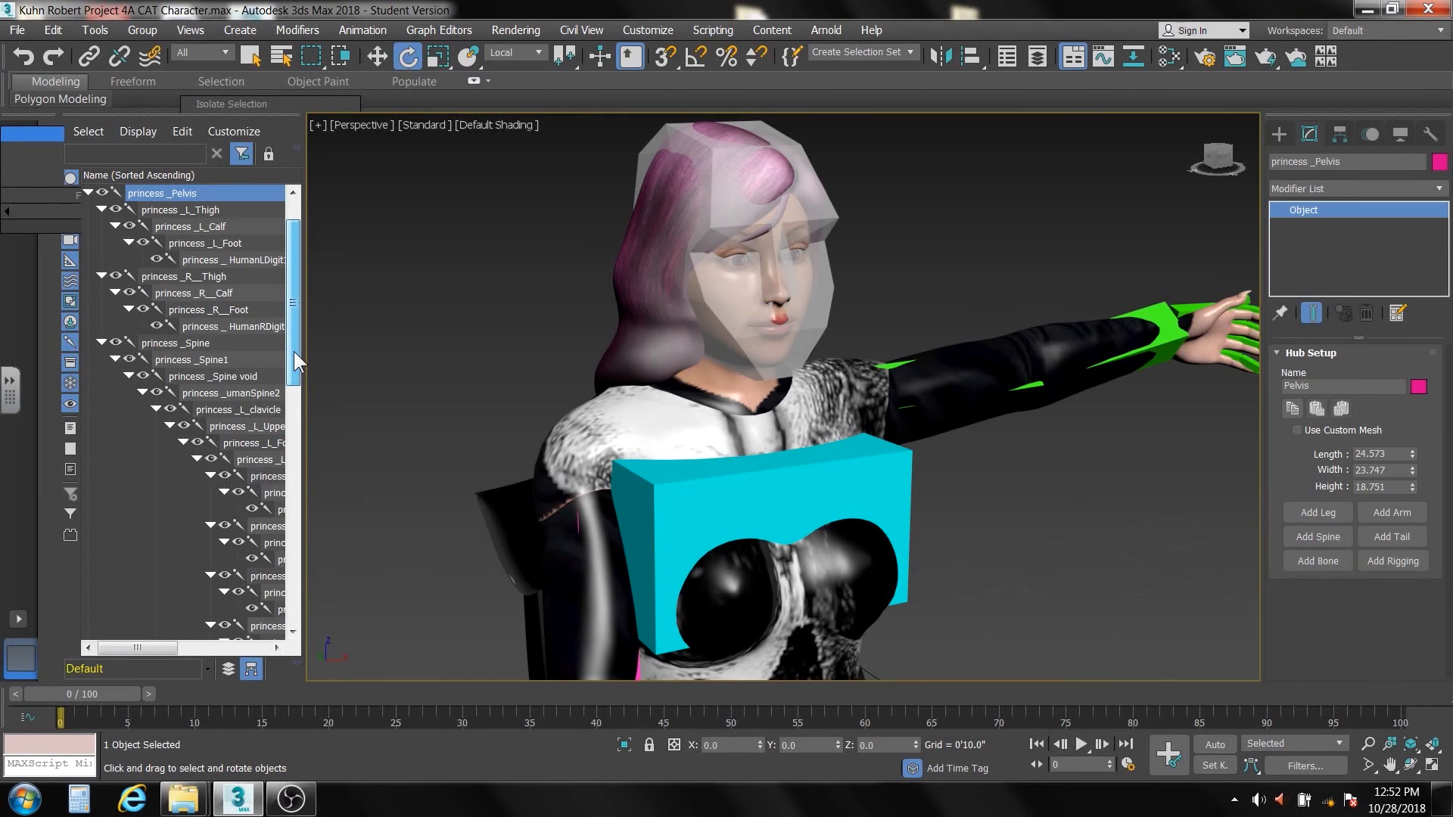
left_click_drag(294, 352, 300, 333)
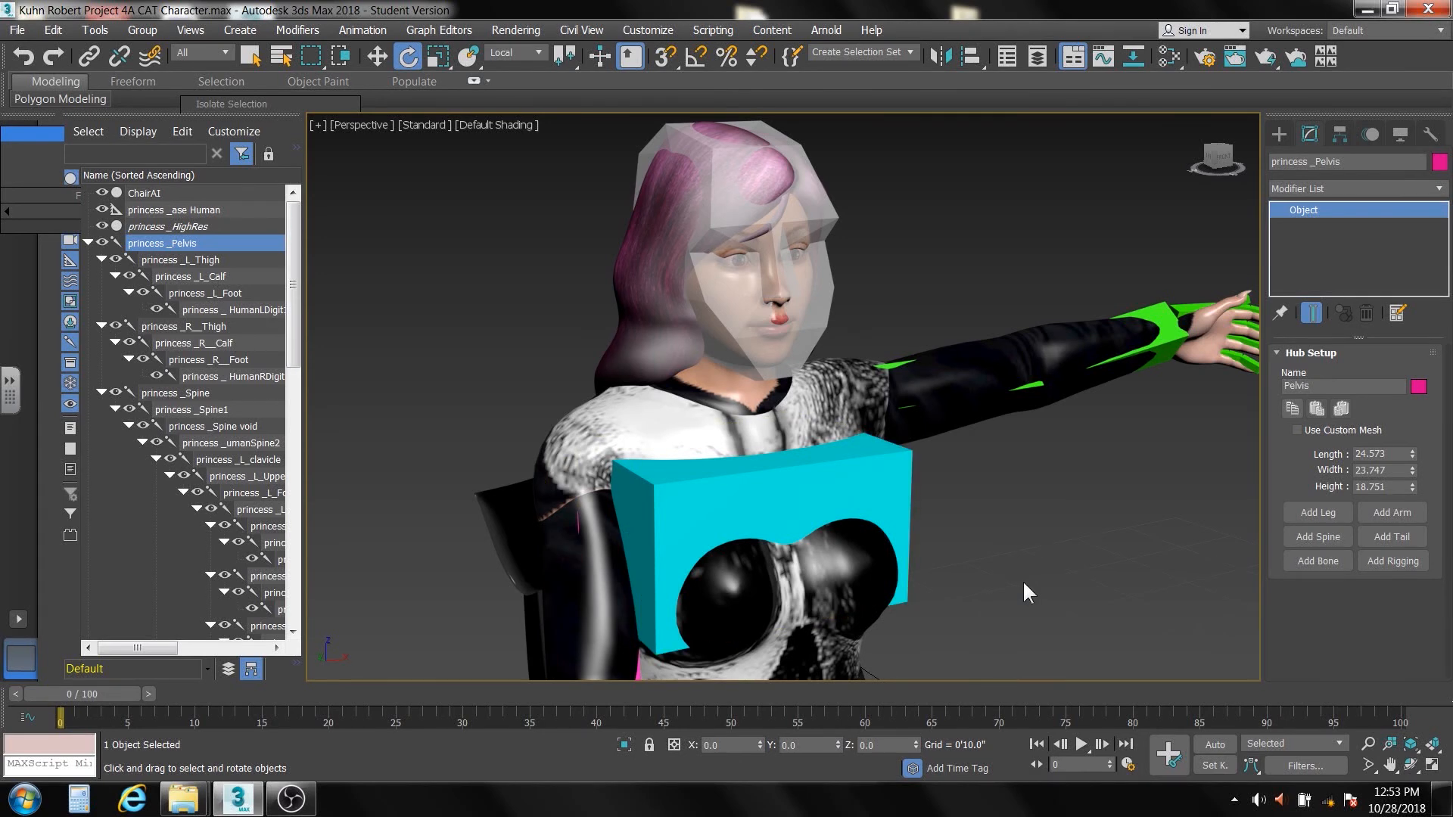
Identify the left leg bones on the full figure by selecting the left thigh, calf, foot and toe digit one after another
scroll(1024, 580, "down", 5)
middle_click_drag(1021, 577, 845, 367)
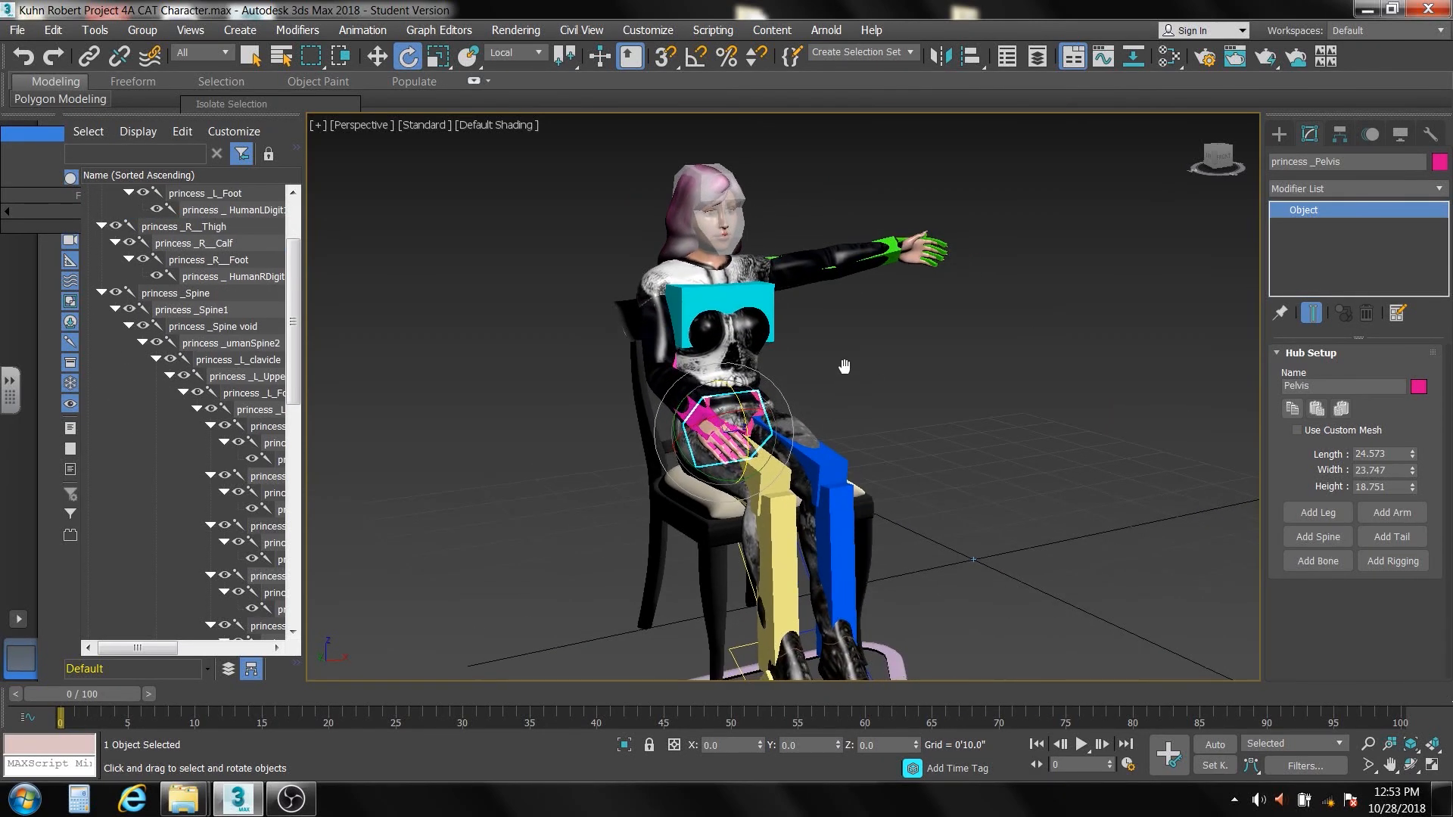
scroll(845, 366, "down", 3)
scroll(654, 417, "up", 3)
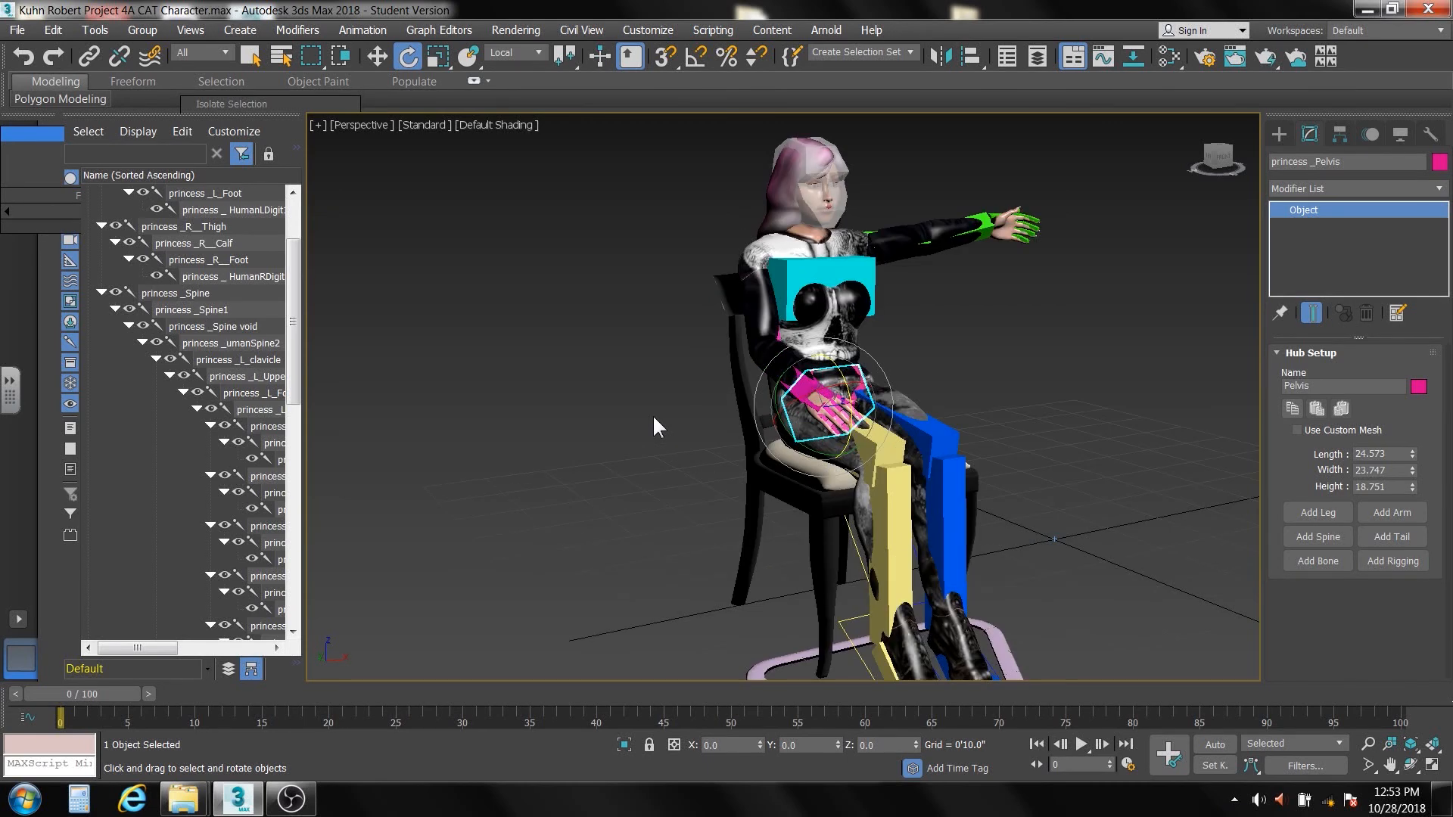
middle_click_drag(652, 415, 492, 401)
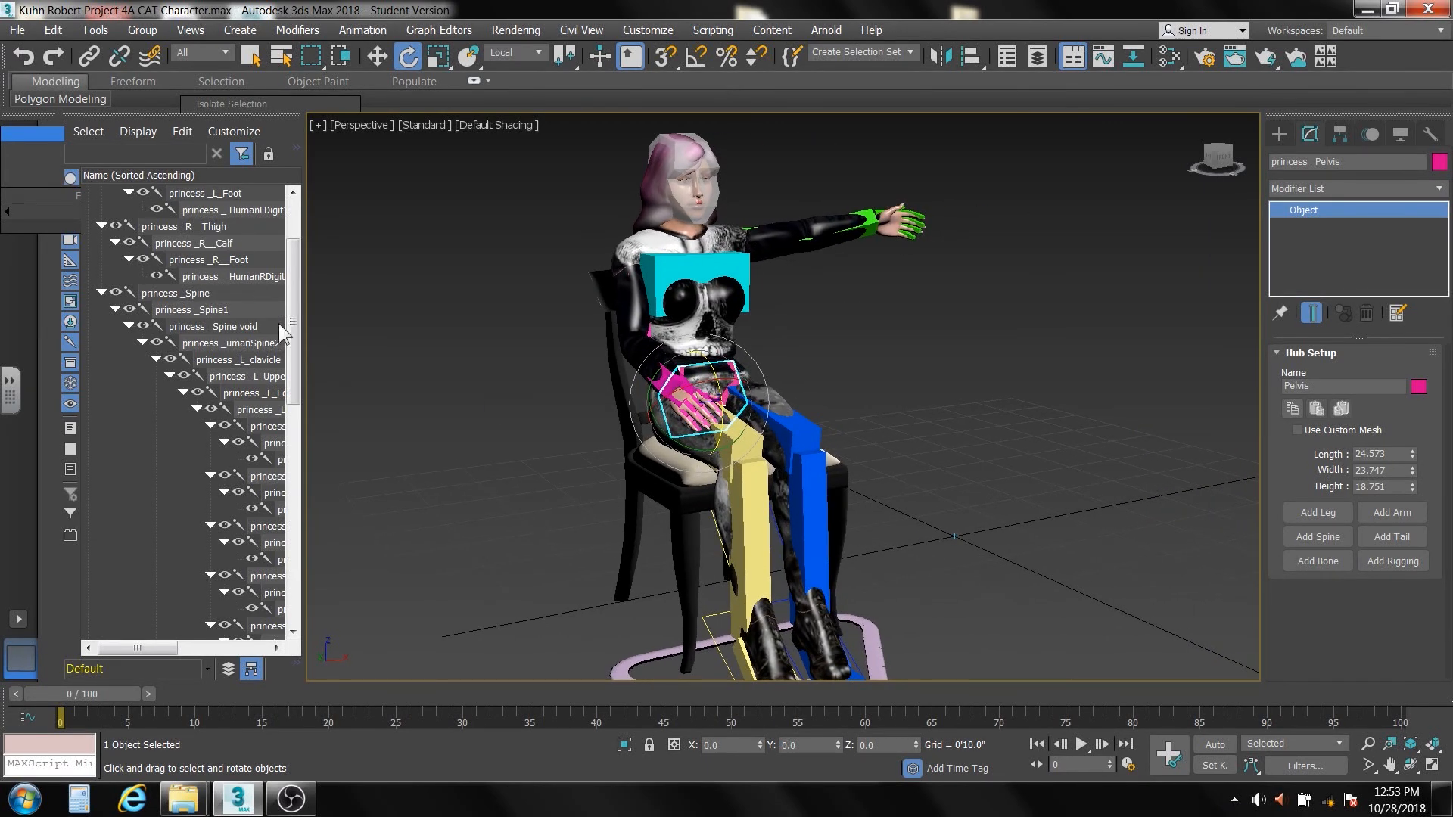
left_click_drag(292, 351, 280, 312)
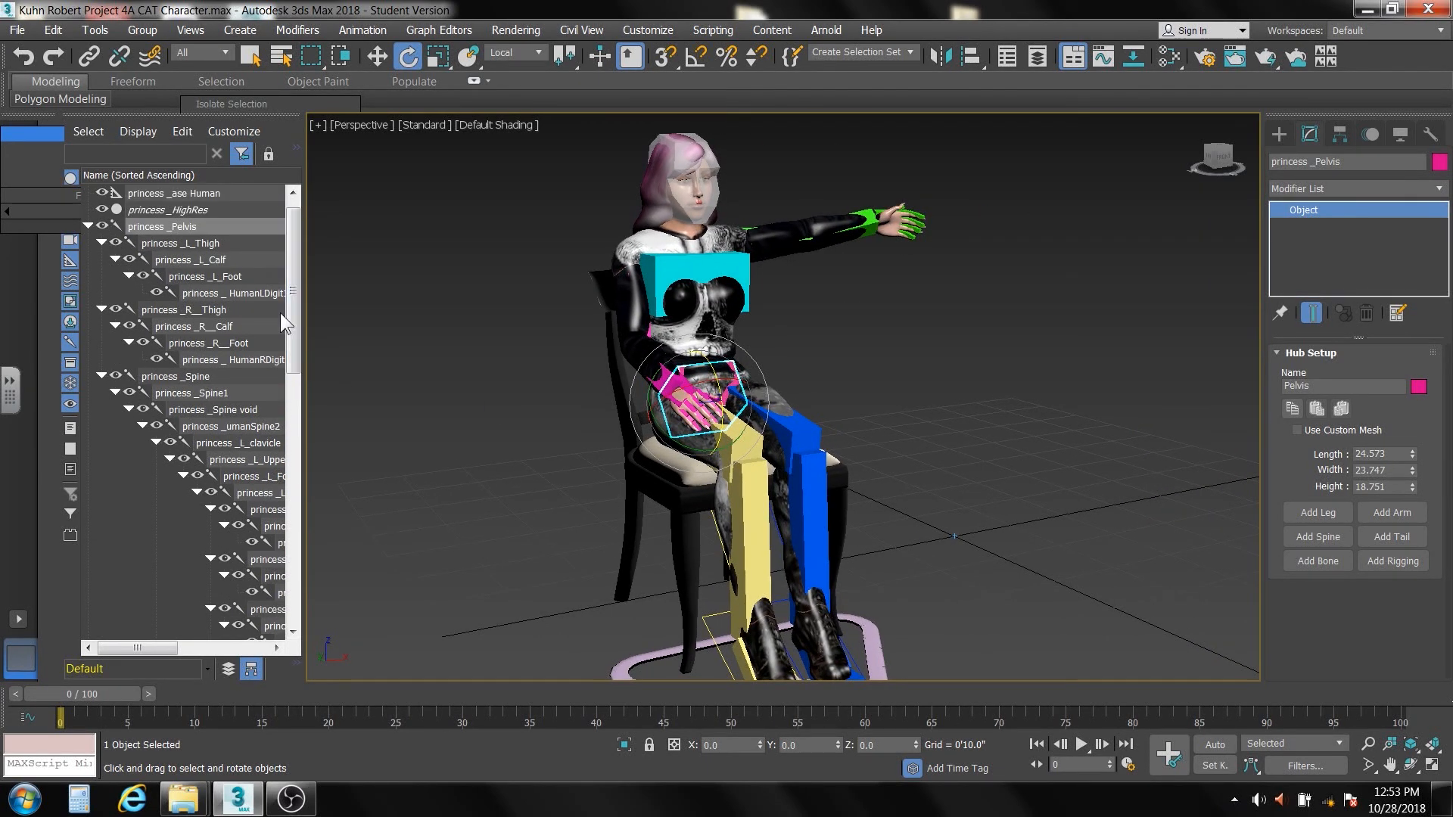
left_click(176, 242)
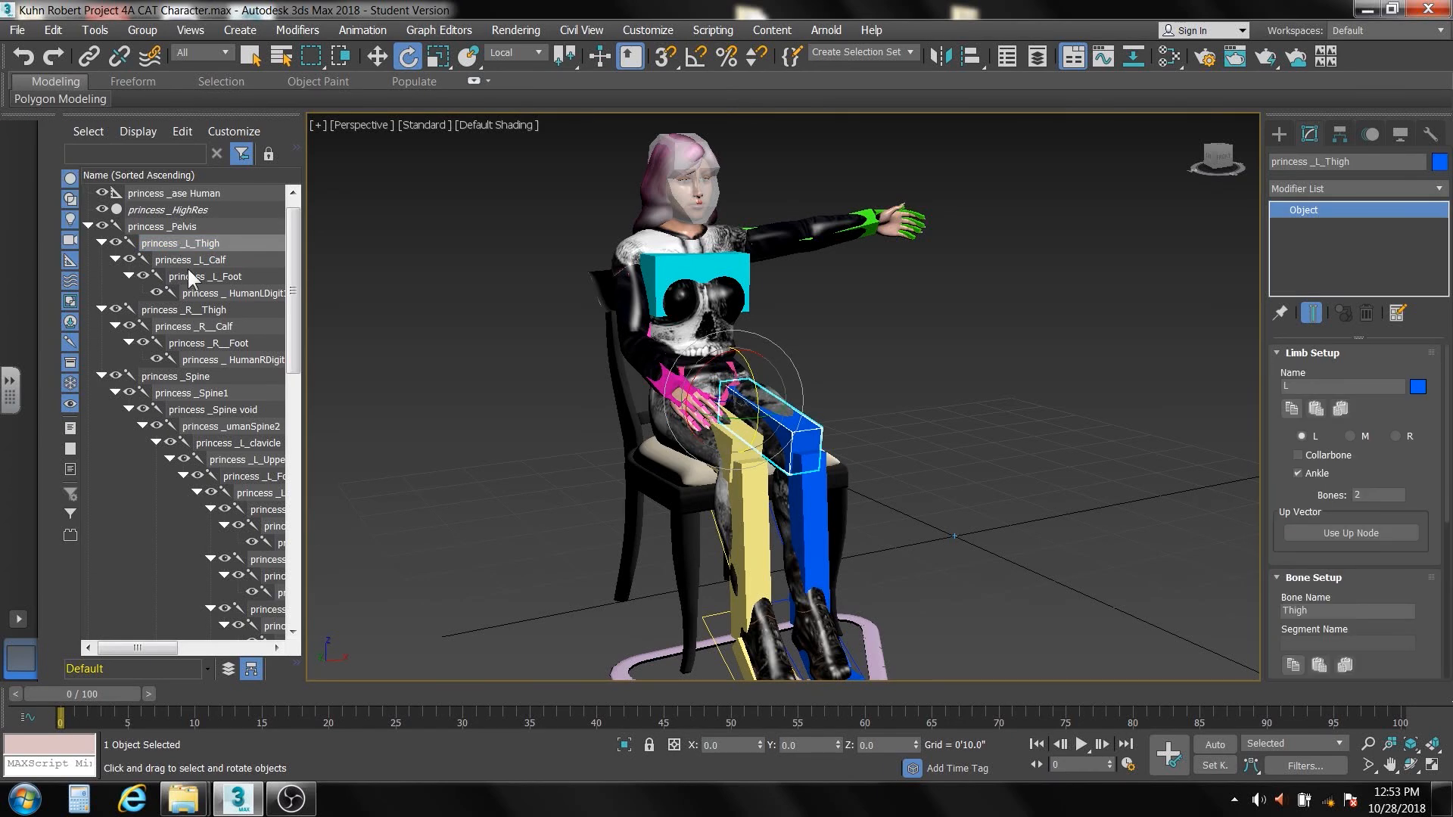
left_click(185, 260)
left_click(193, 274)
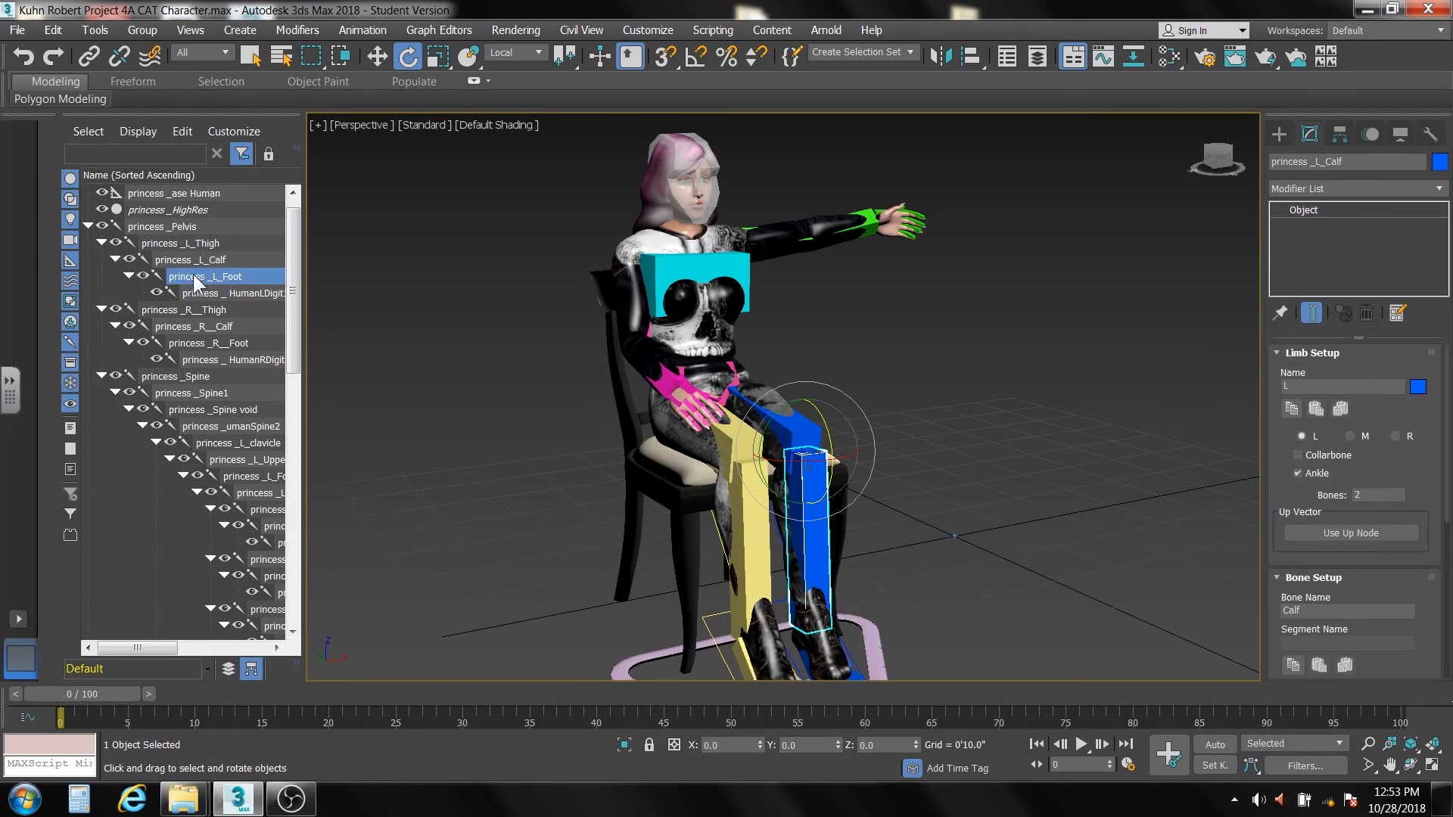
left_click(201, 292)
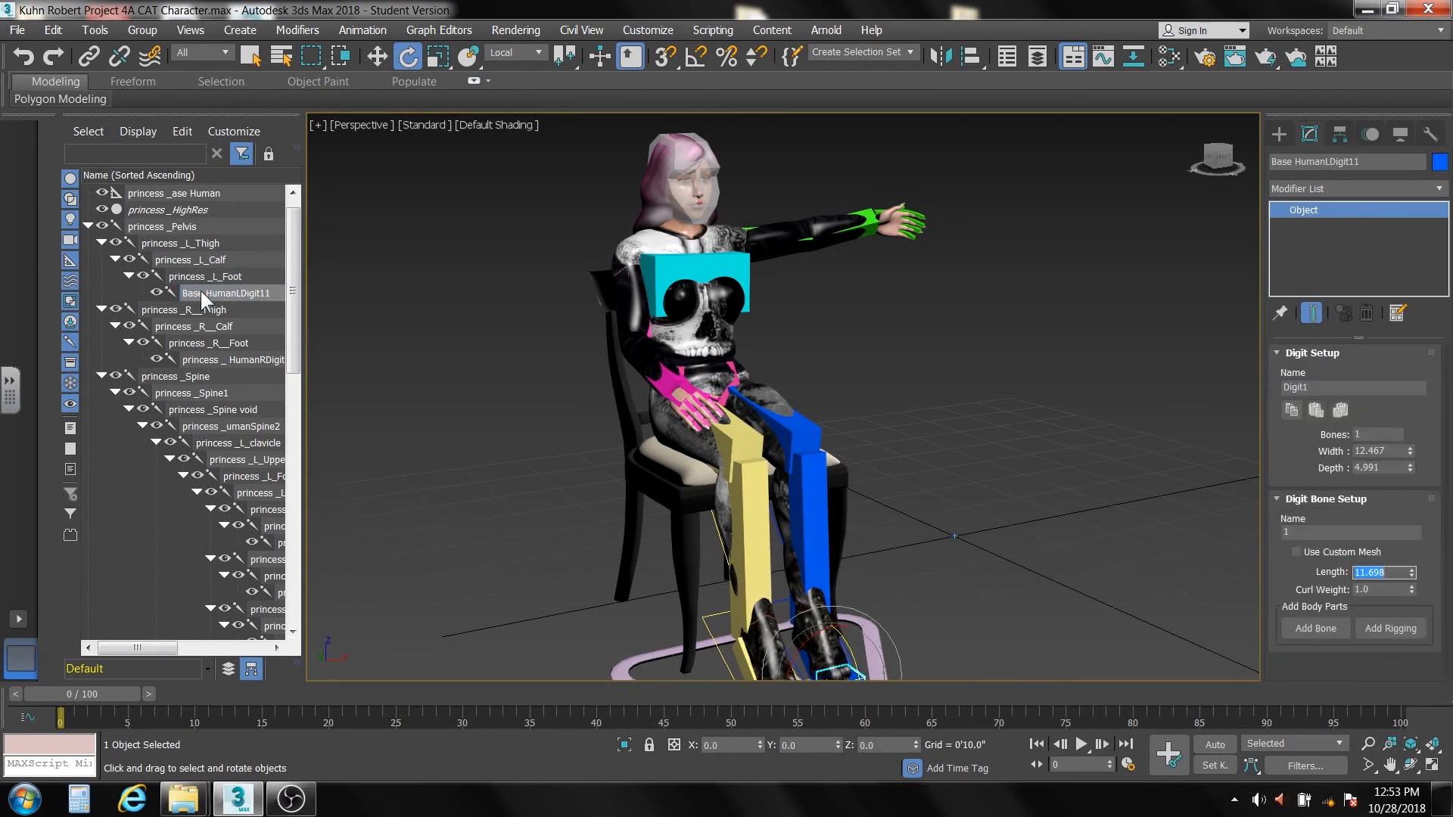
Identify the right leg bones by selecting the right thigh, calf, foot and toe digit one after another
left_click(192, 310)
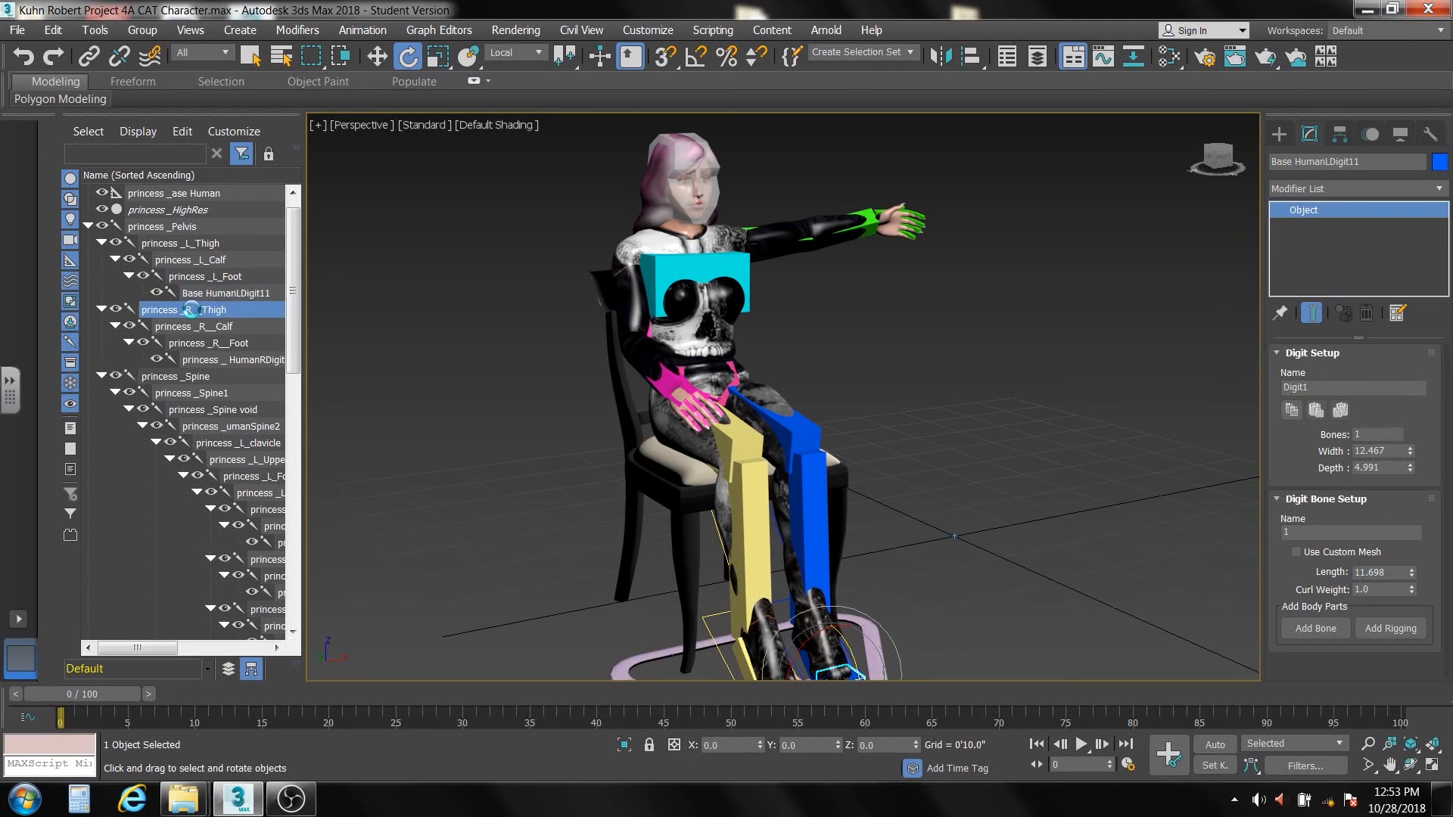
left_click(194, 326)
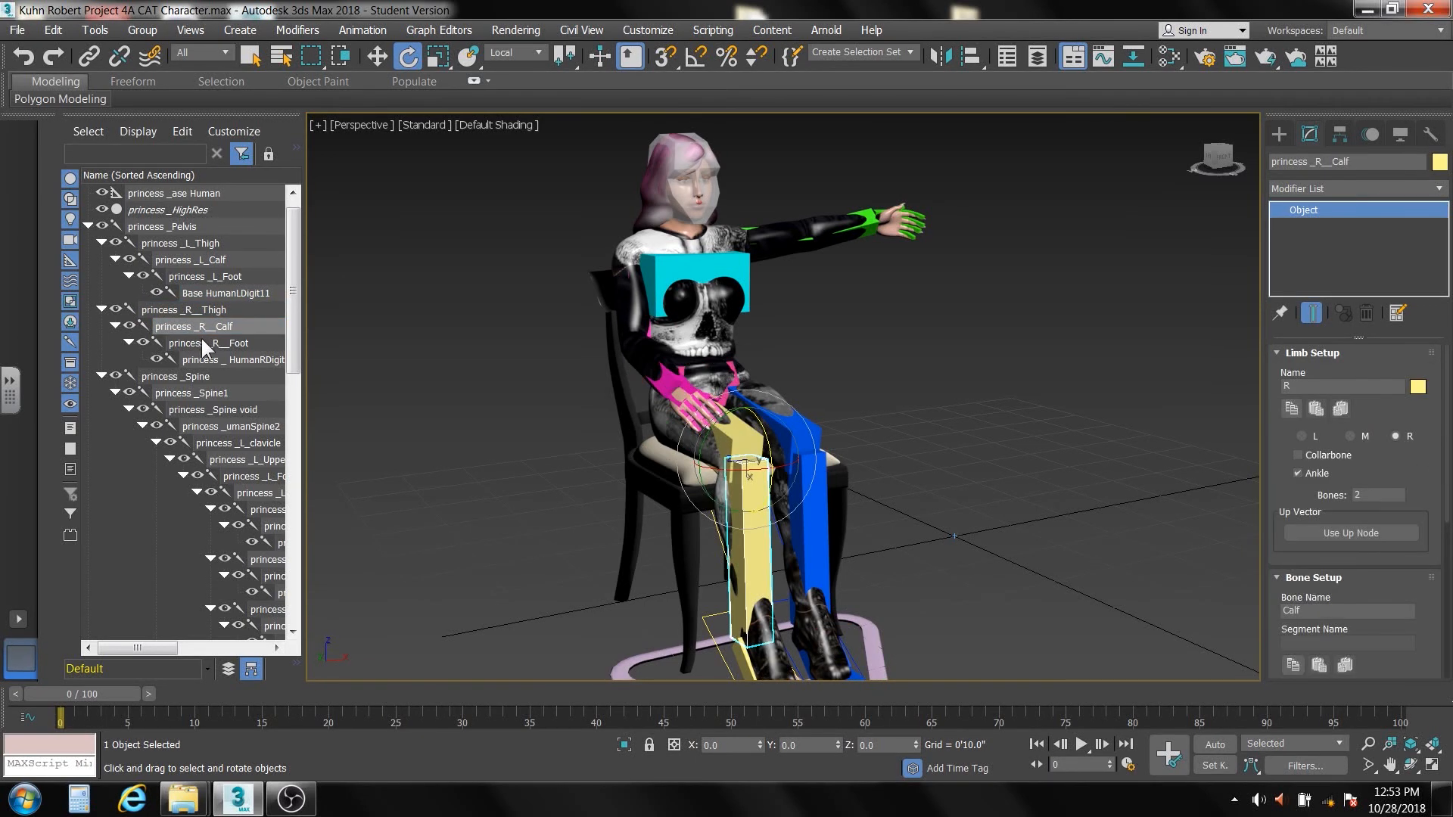
left_click(201, 343)
left_click(202, 359)
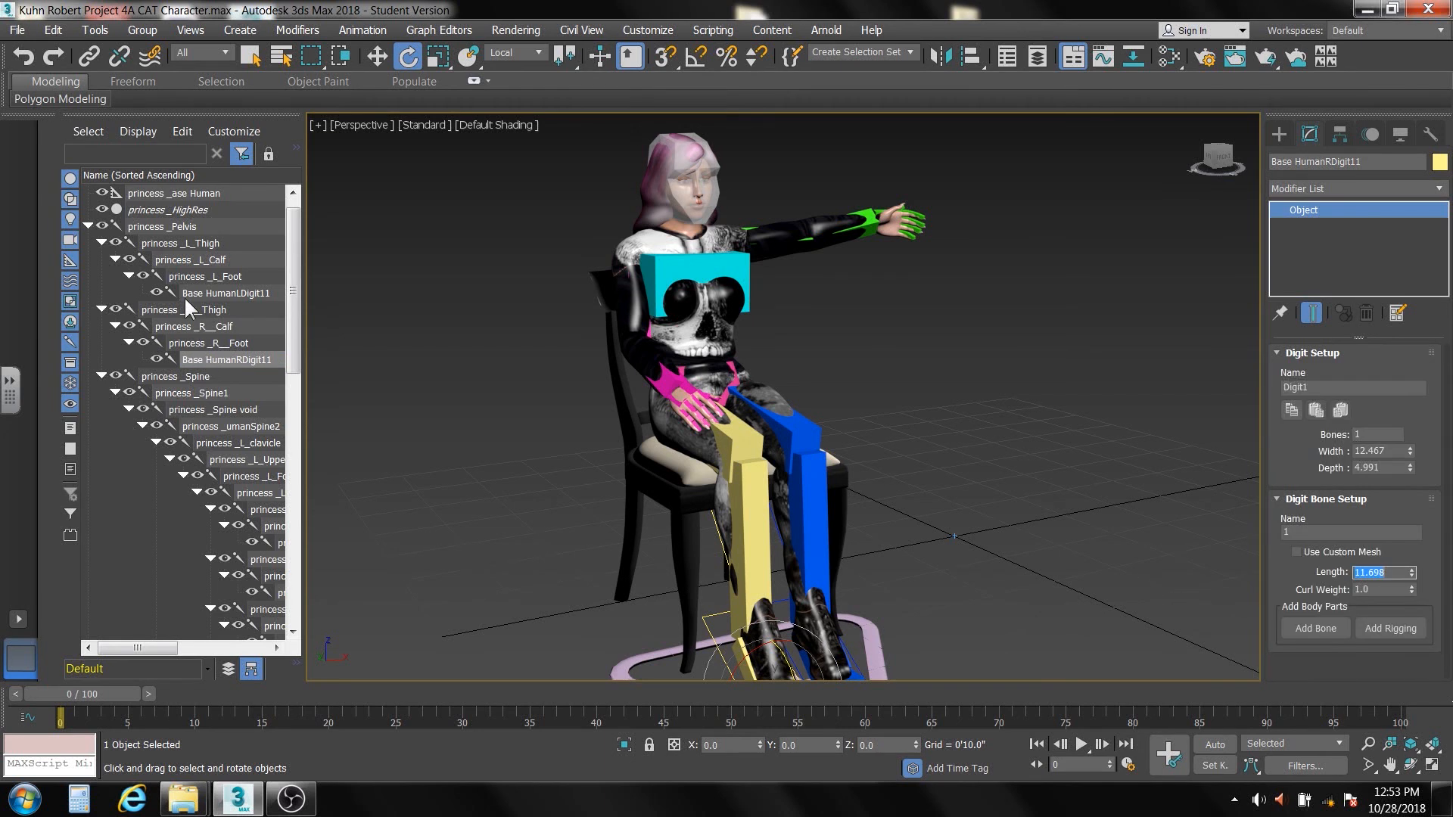
Identify the torso bones by selecting each spine bone in order from princess _Spine up to princess _umanSpine2, and the left clavicle
left_click_drag(287, 330, 289, 368)
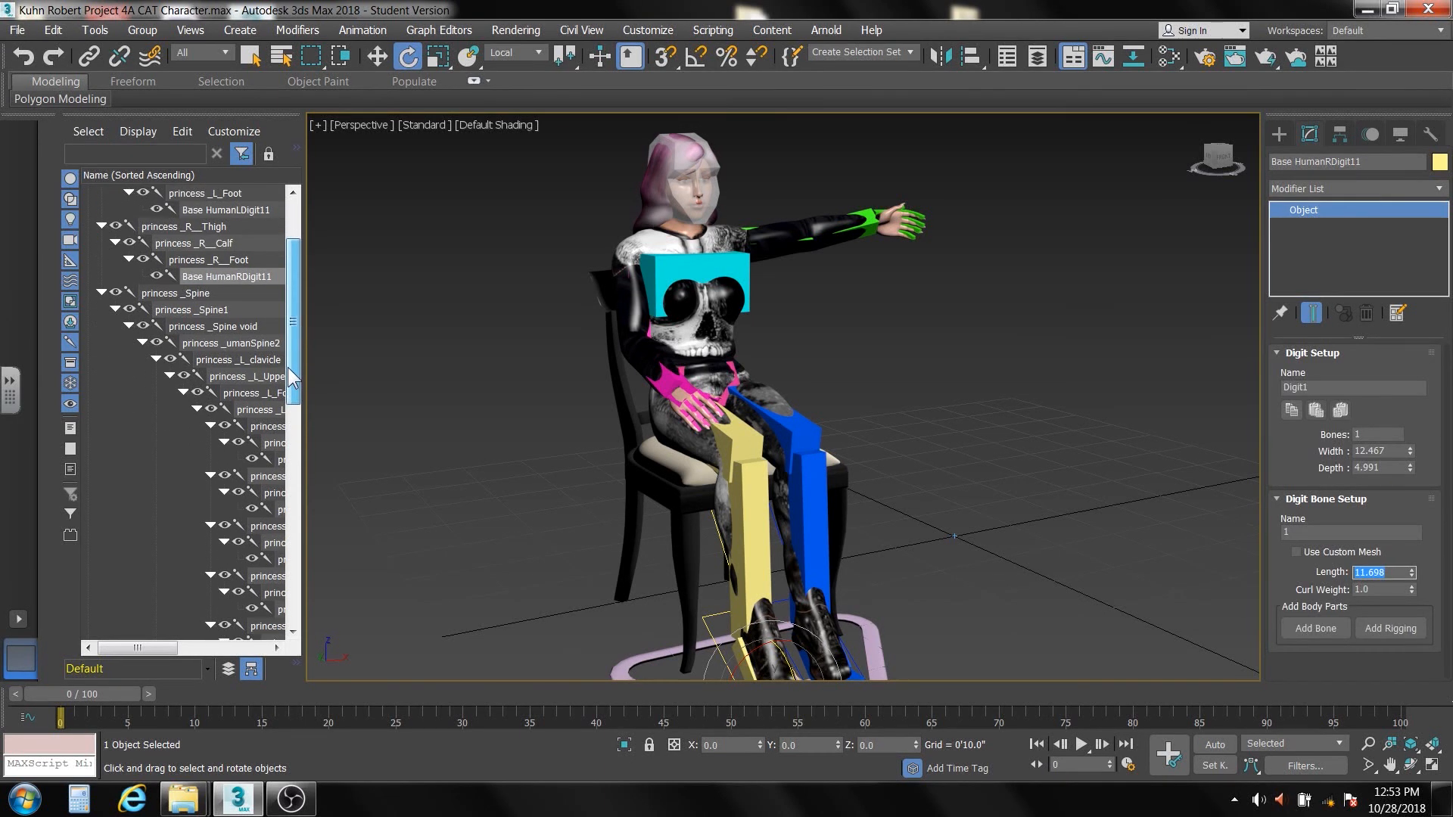
left_click(188, 294)
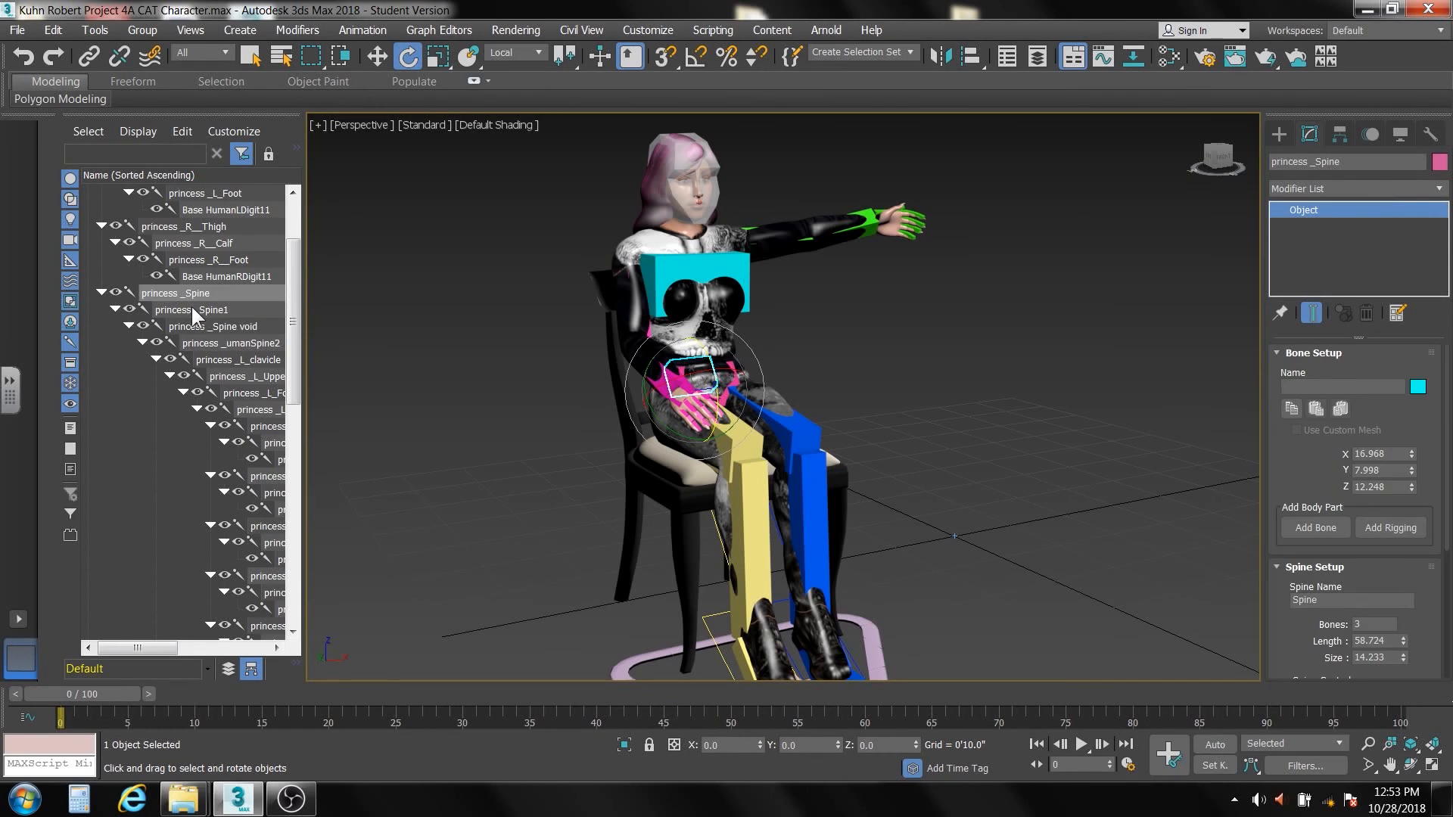
left_click(193, 309)
left_click(200, 326)
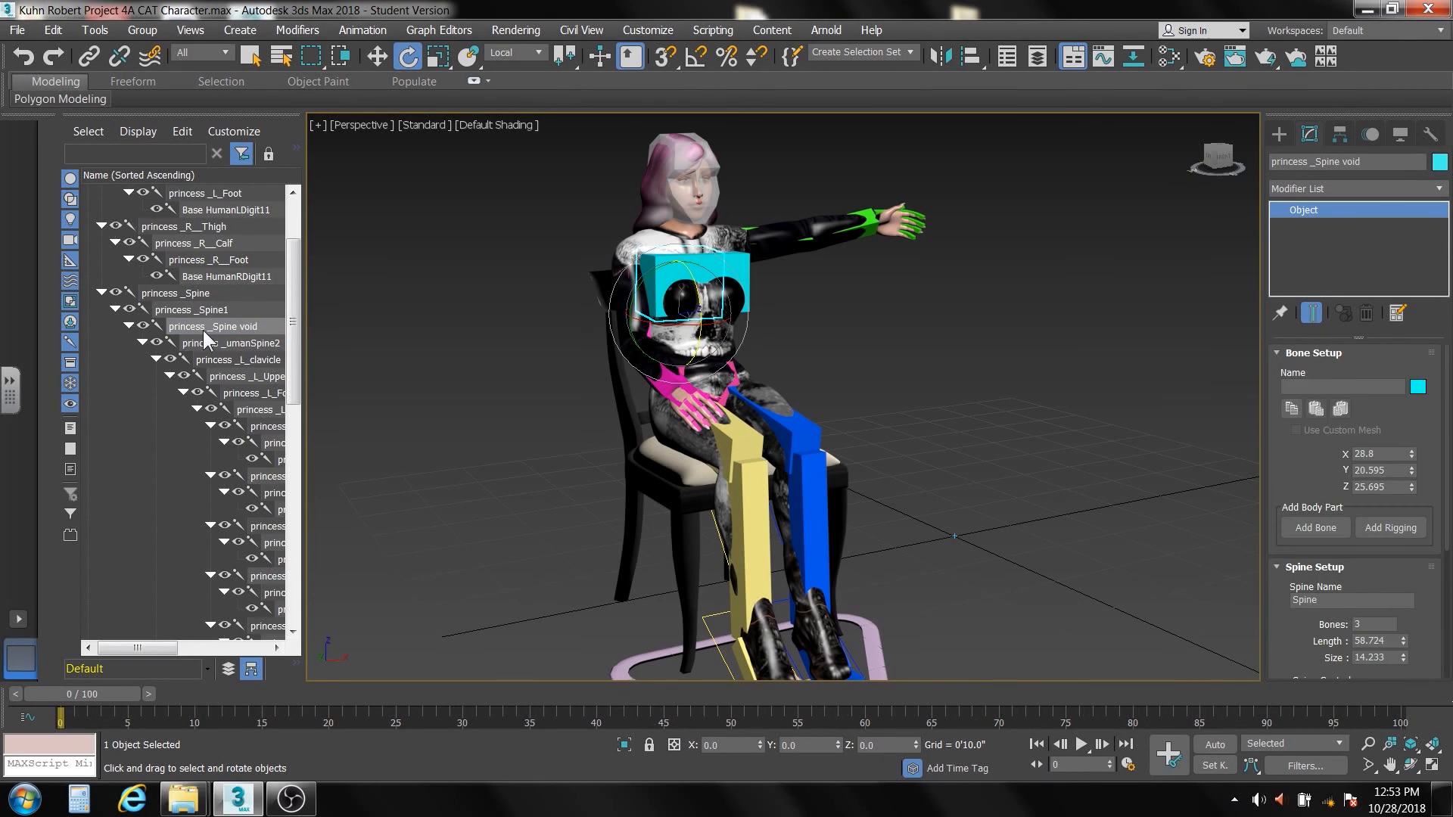
left_click(209, 343)
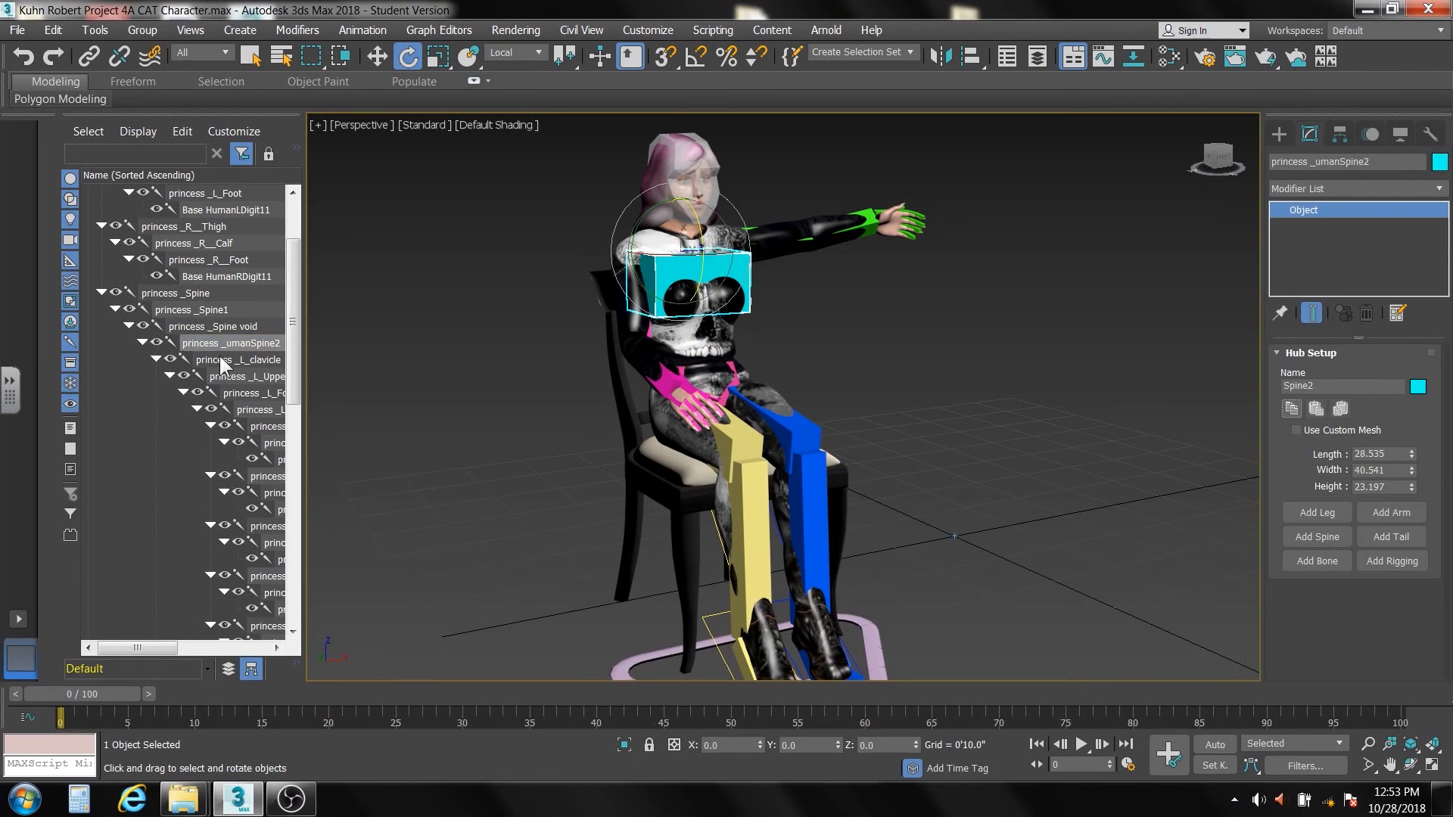
left_click(220, 361)
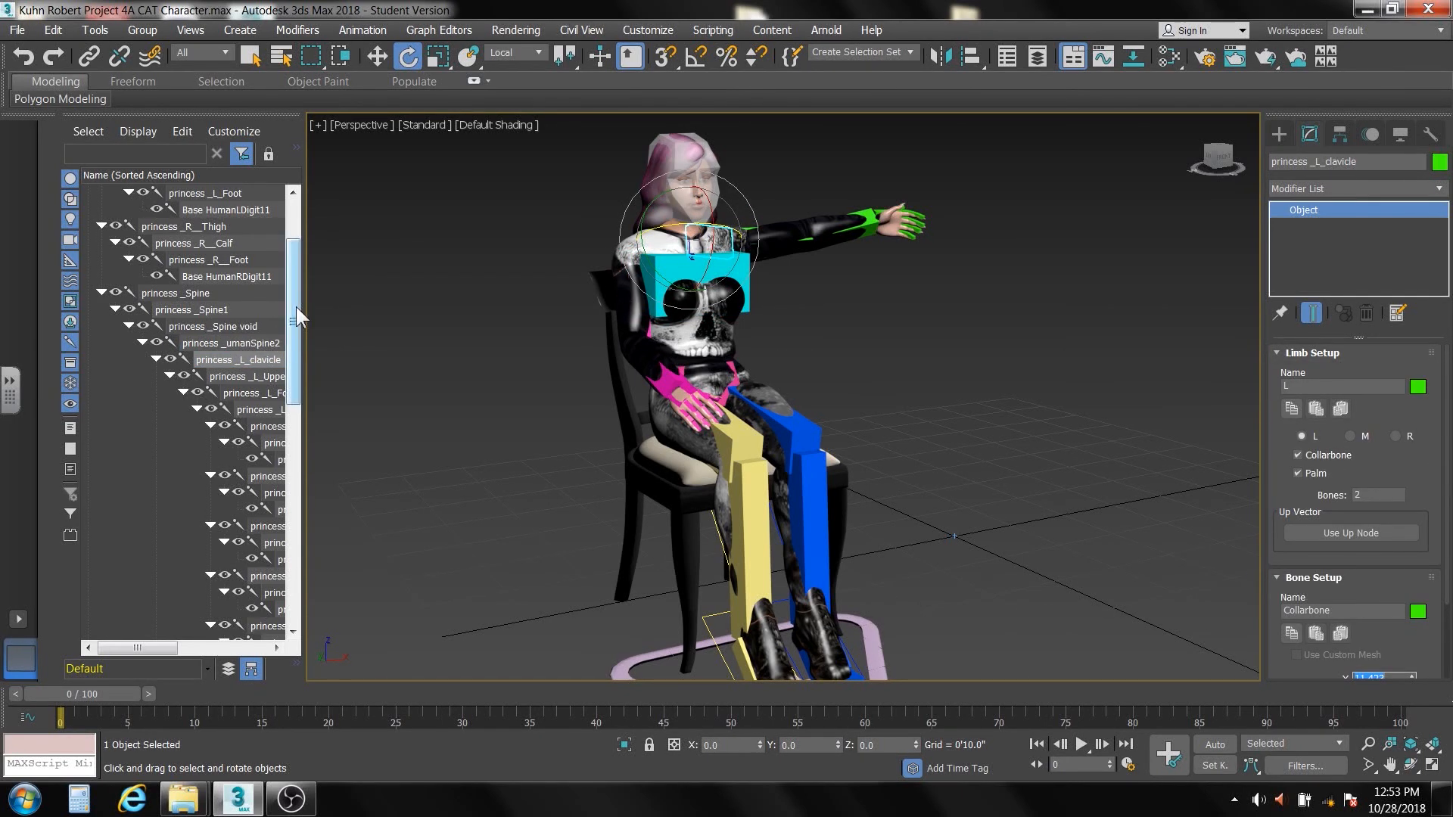
Widen the scene explorer so the full bone names fit, and select princess _R_clavicle
left_click_drag(297, 316, 289, 482)
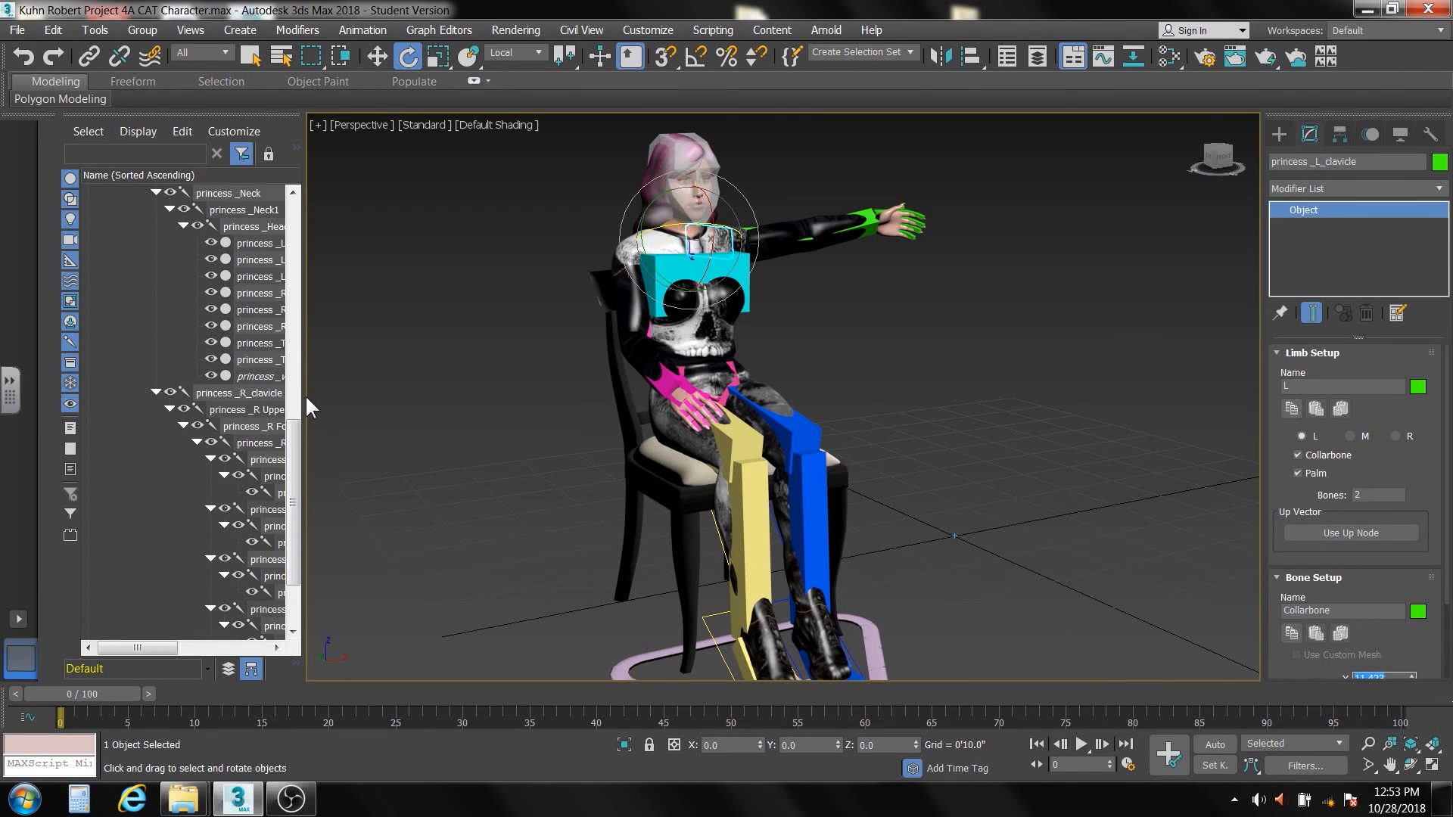
left_click_drag(303, 393, 449, 401)
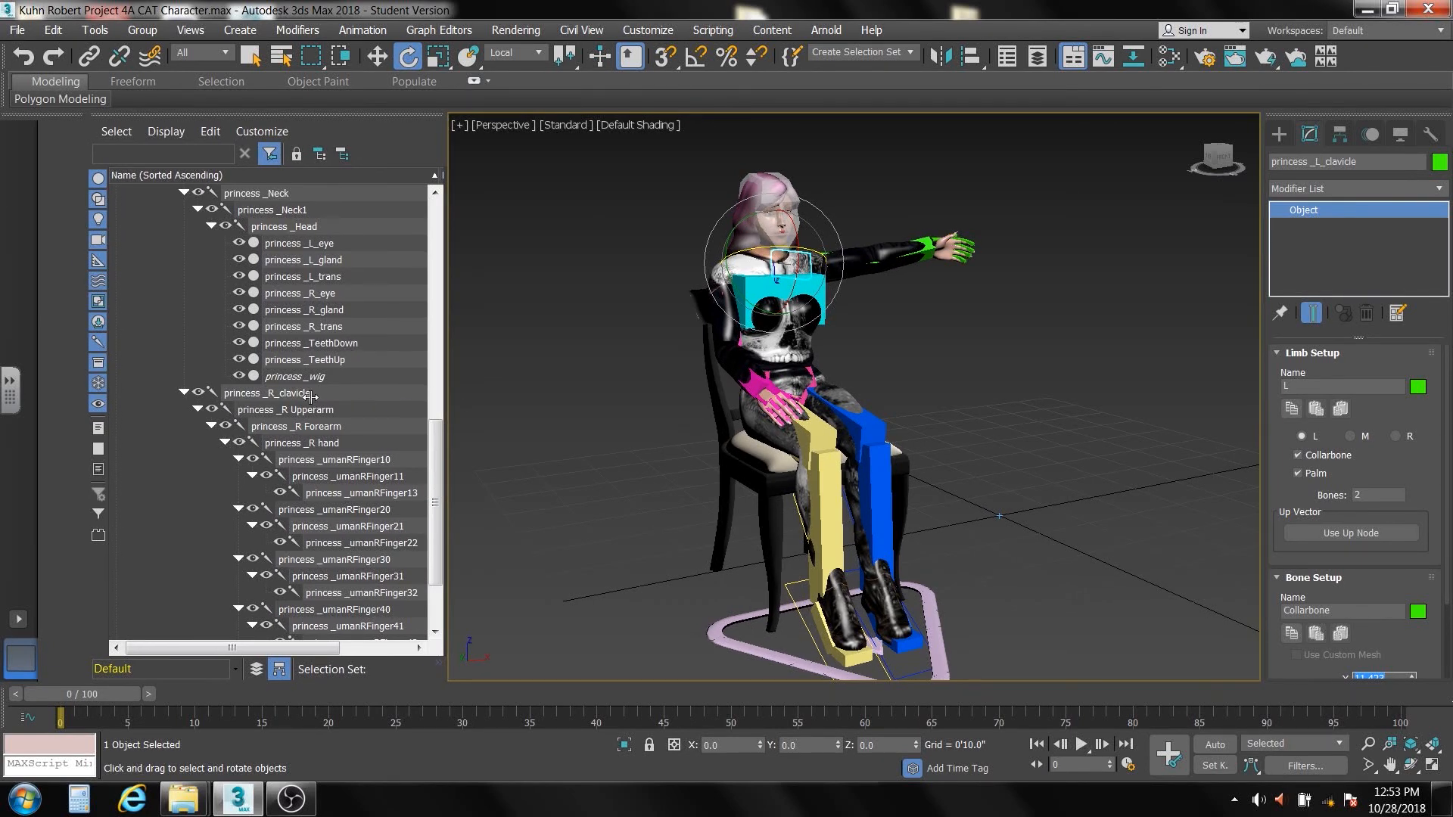
left_click(166, 414)
left_click(279, 394)
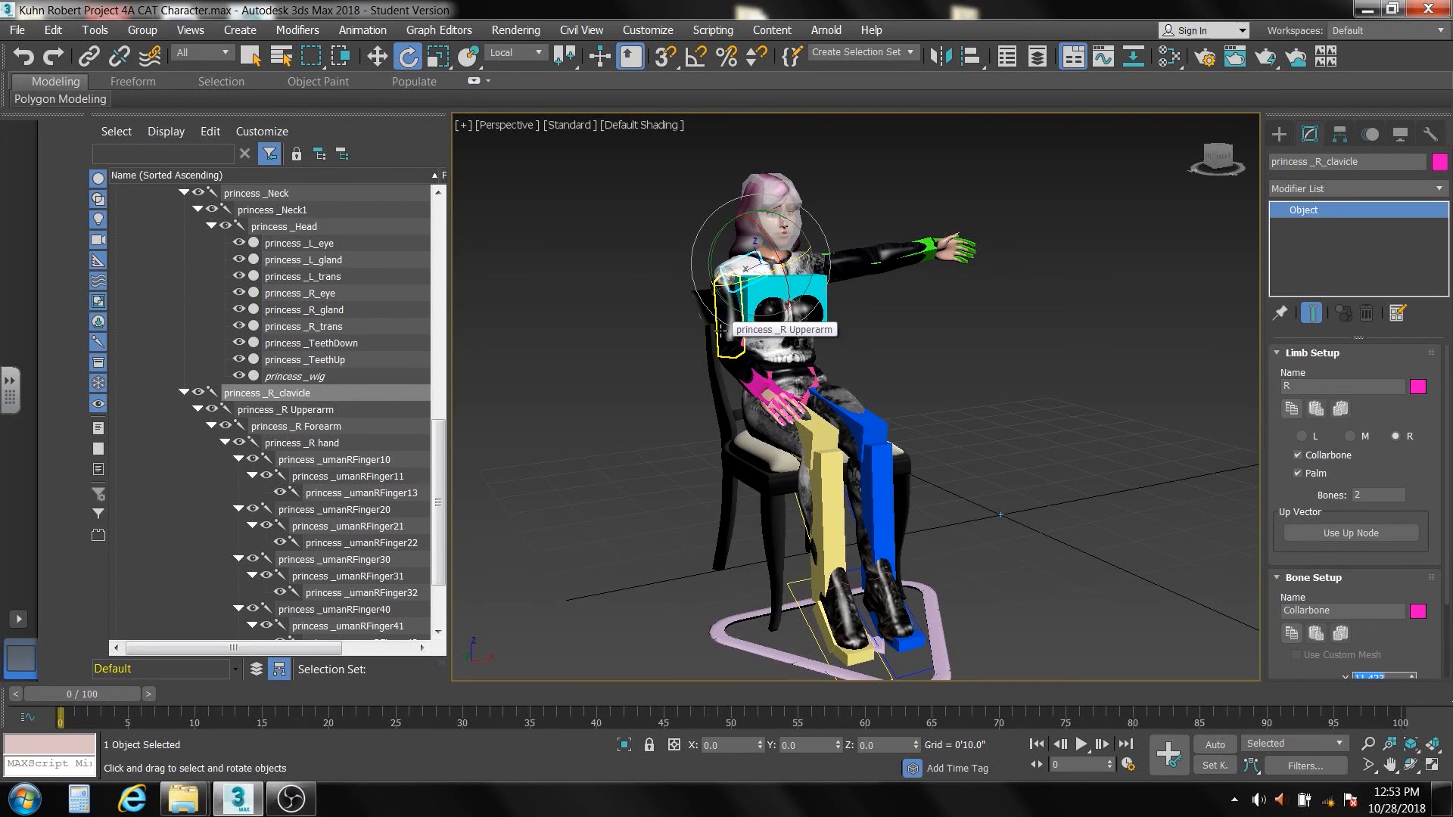
Identify the right arm bones by selecting the right upper arm, forearm, hand and first finger bone RFinger10 in order
scroll(719, 329, "up", 8)
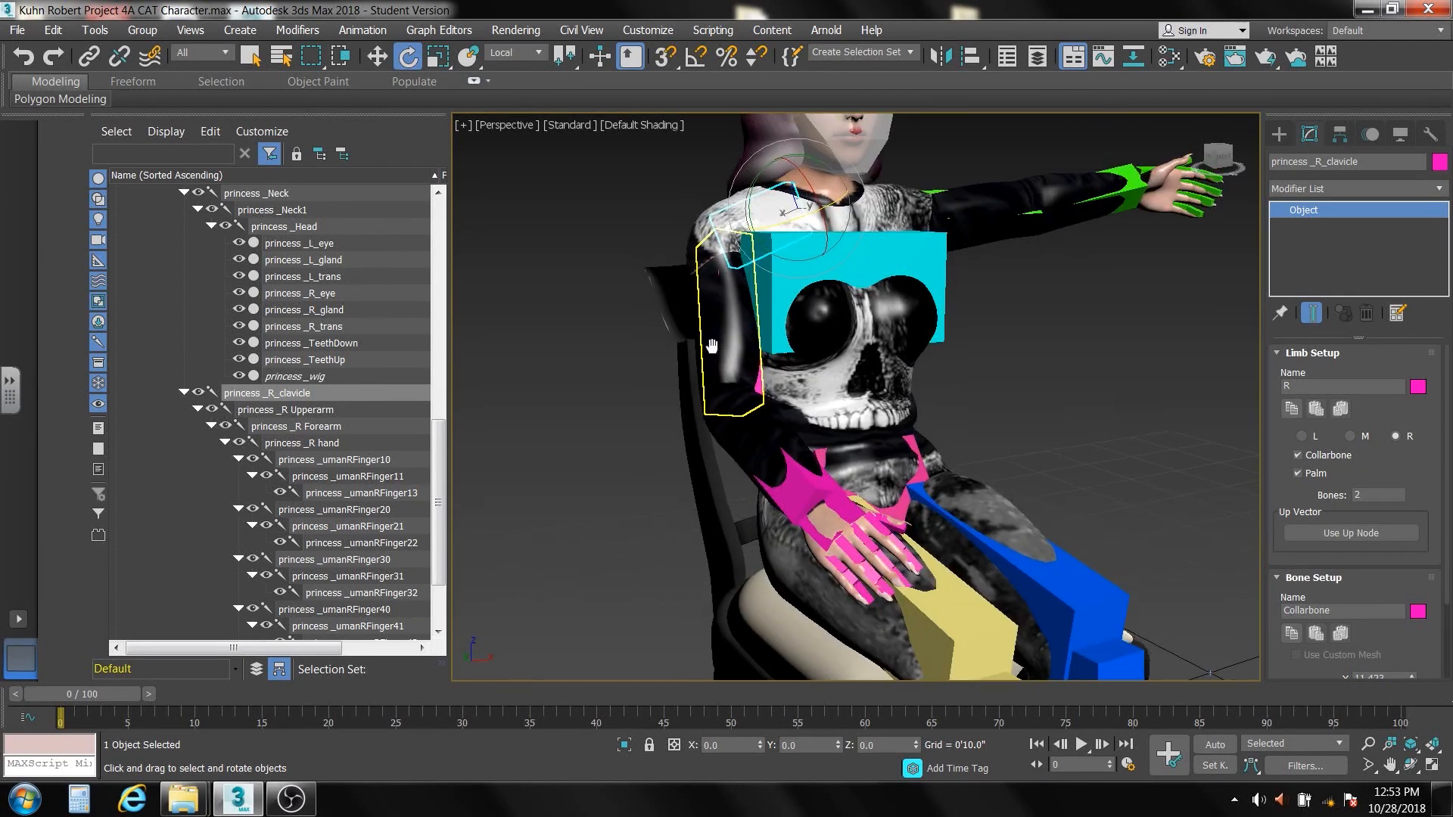
middle_click_drag(713, 346, 704, 357)
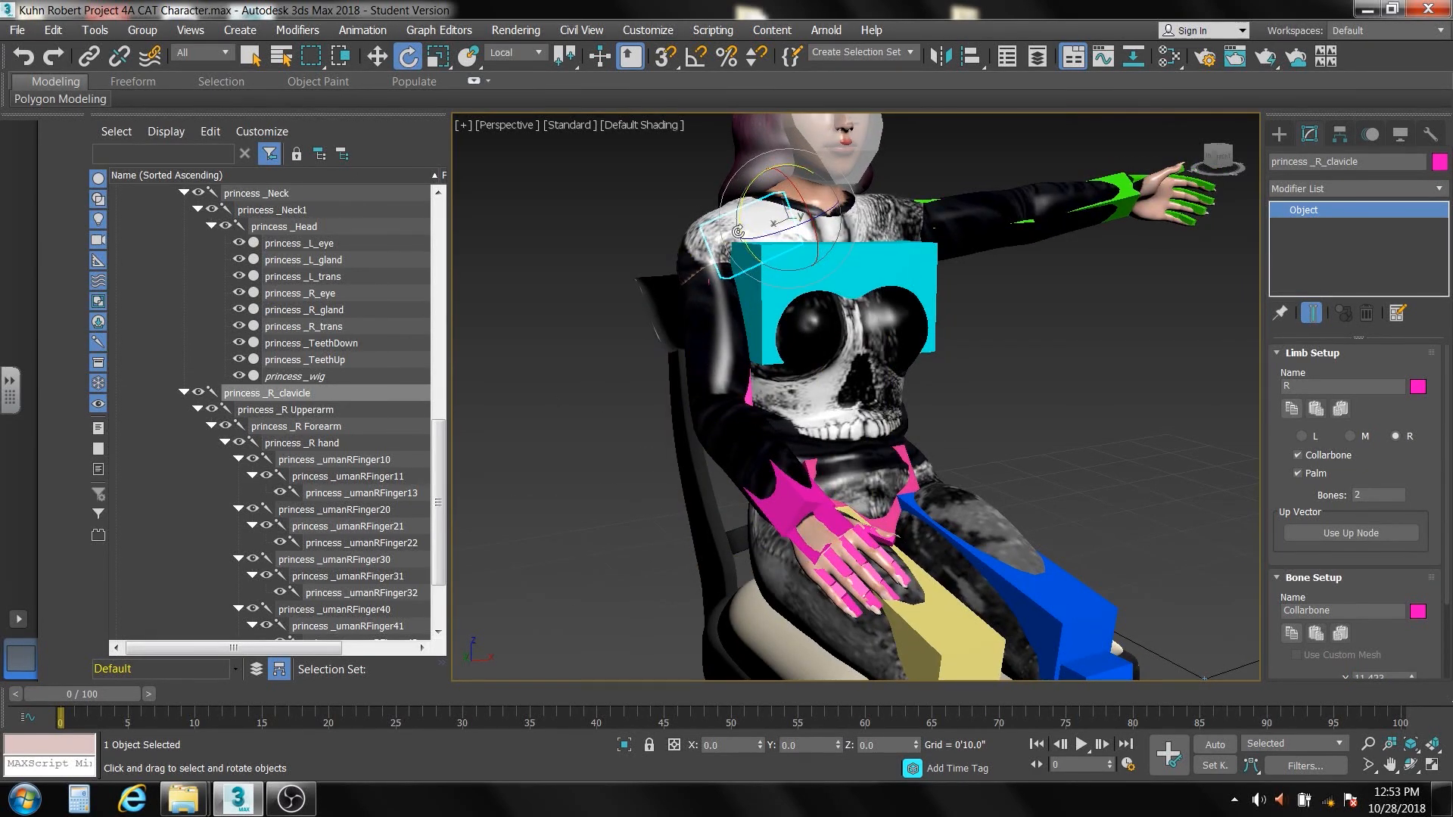
left_click(279, 410)
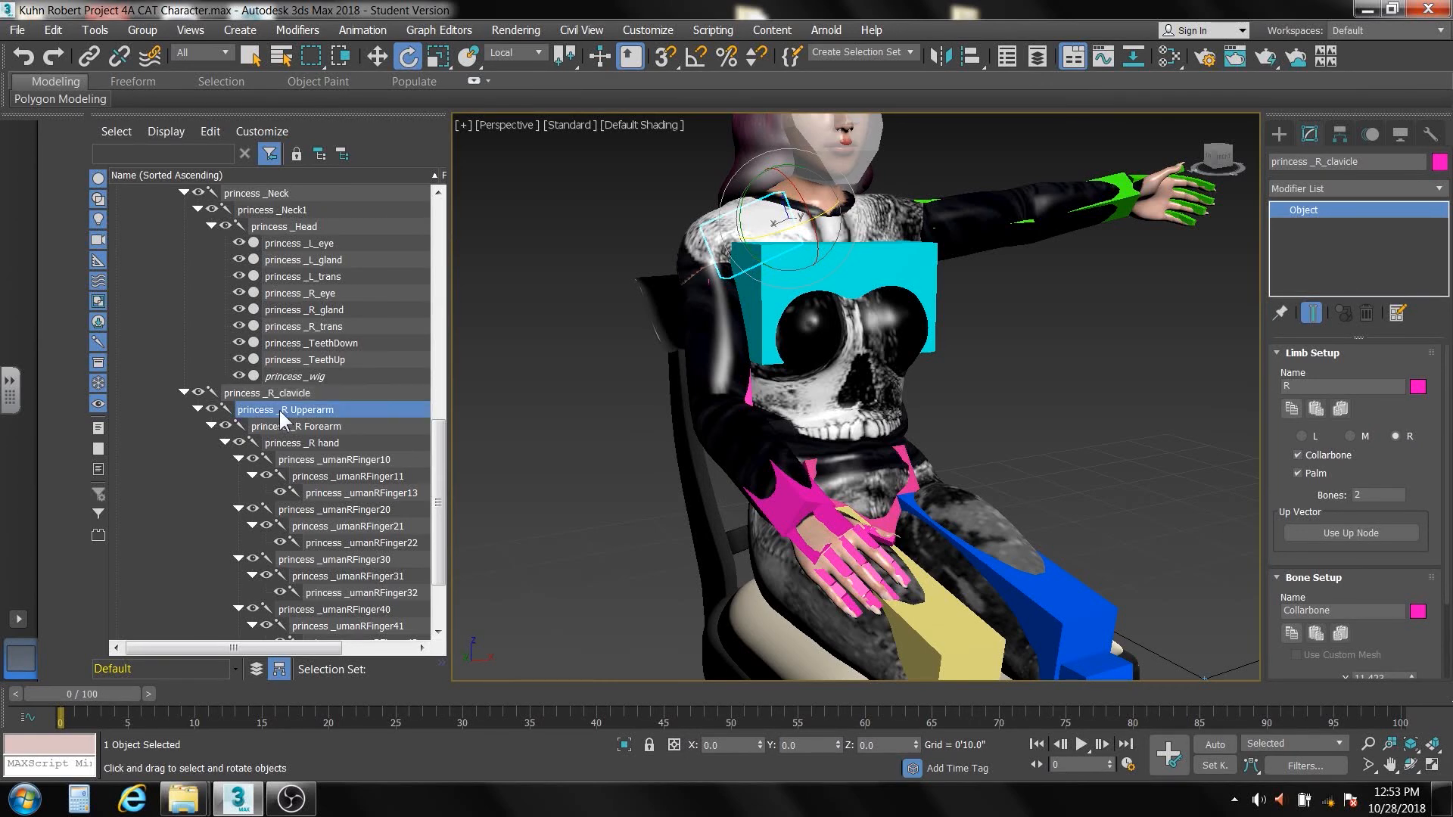
left_click(299, 427)
left_click(311, 442)
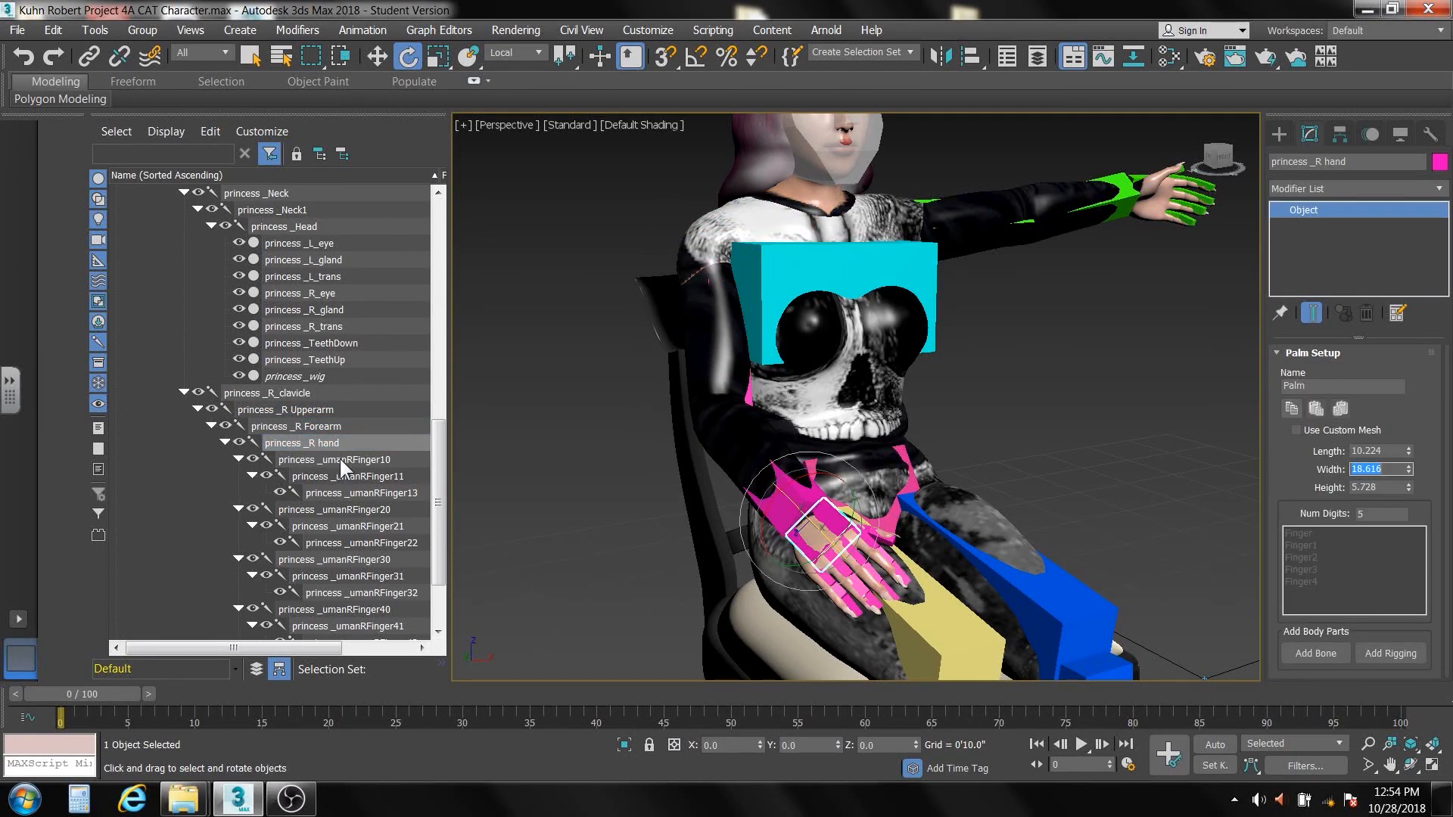
left_click(339, 458)
scroll(436, 431, "down", 2)
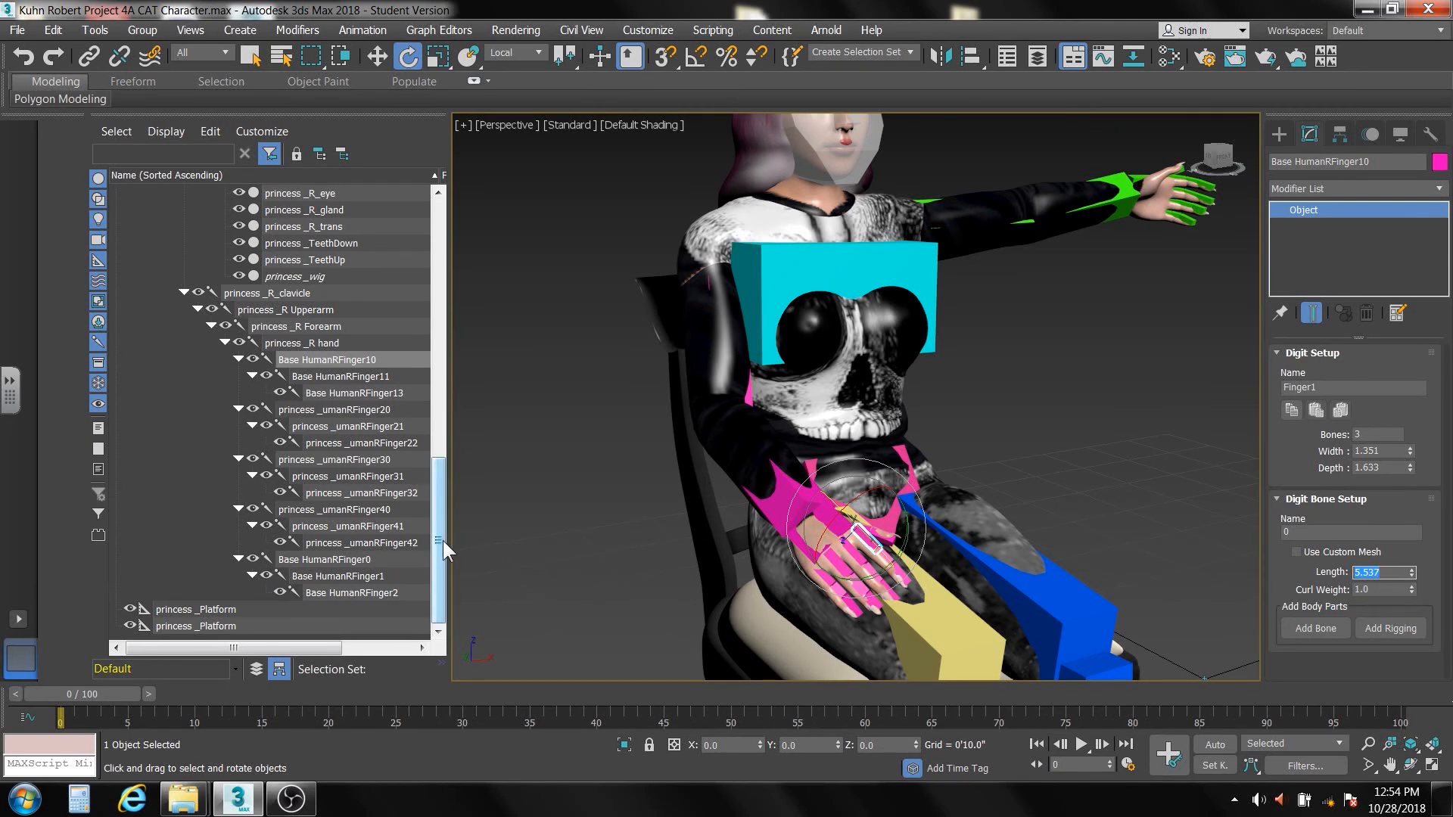
Select the left hand bone, princess _L_hand, and examine the finger bones nested beneath it in the hierarchy
left_click_drag(442, 539, 444, 342)
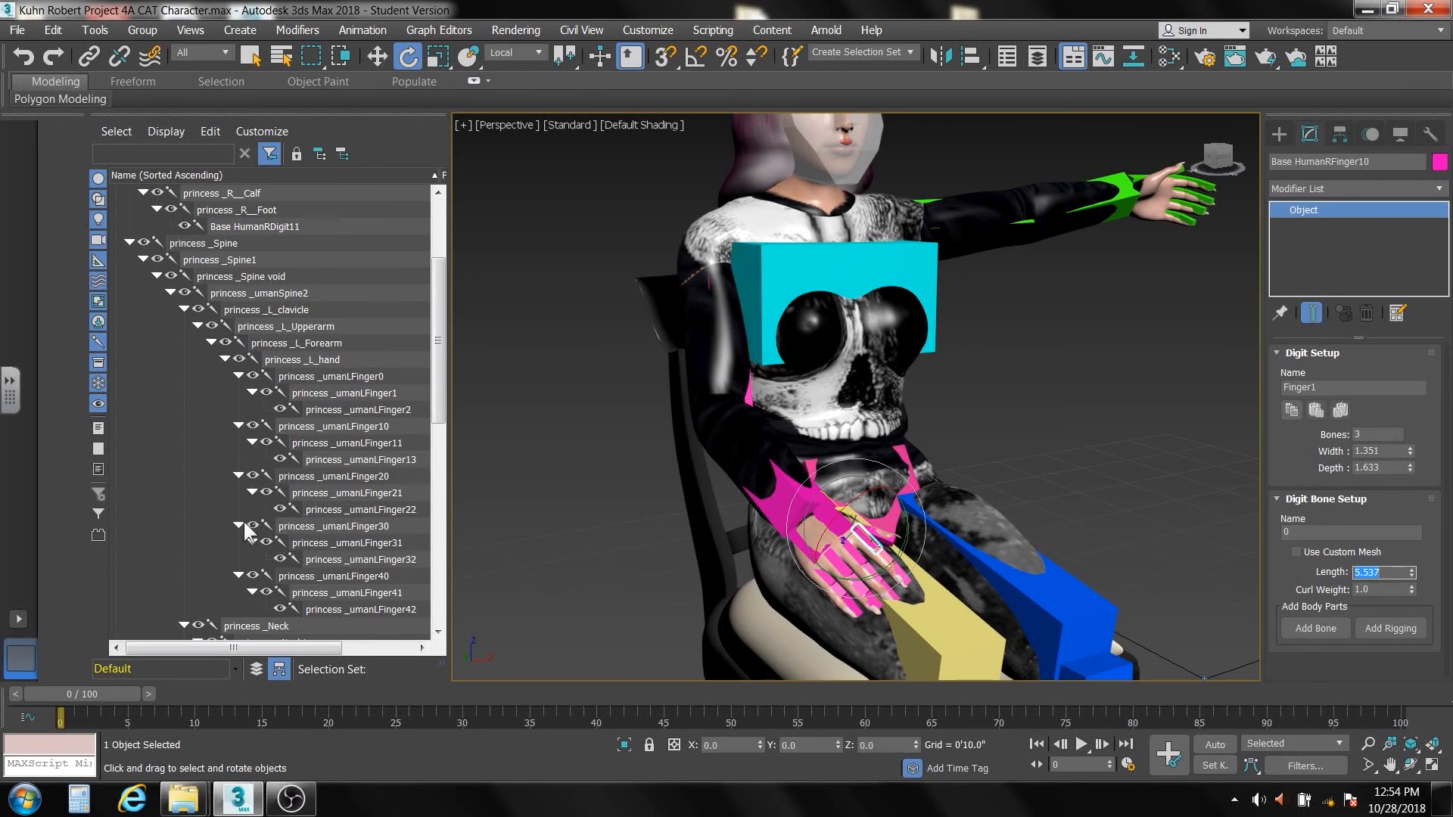
left_click(1140, 189)
scroll(299, 514, "up", 3)
left_click(299, 509)
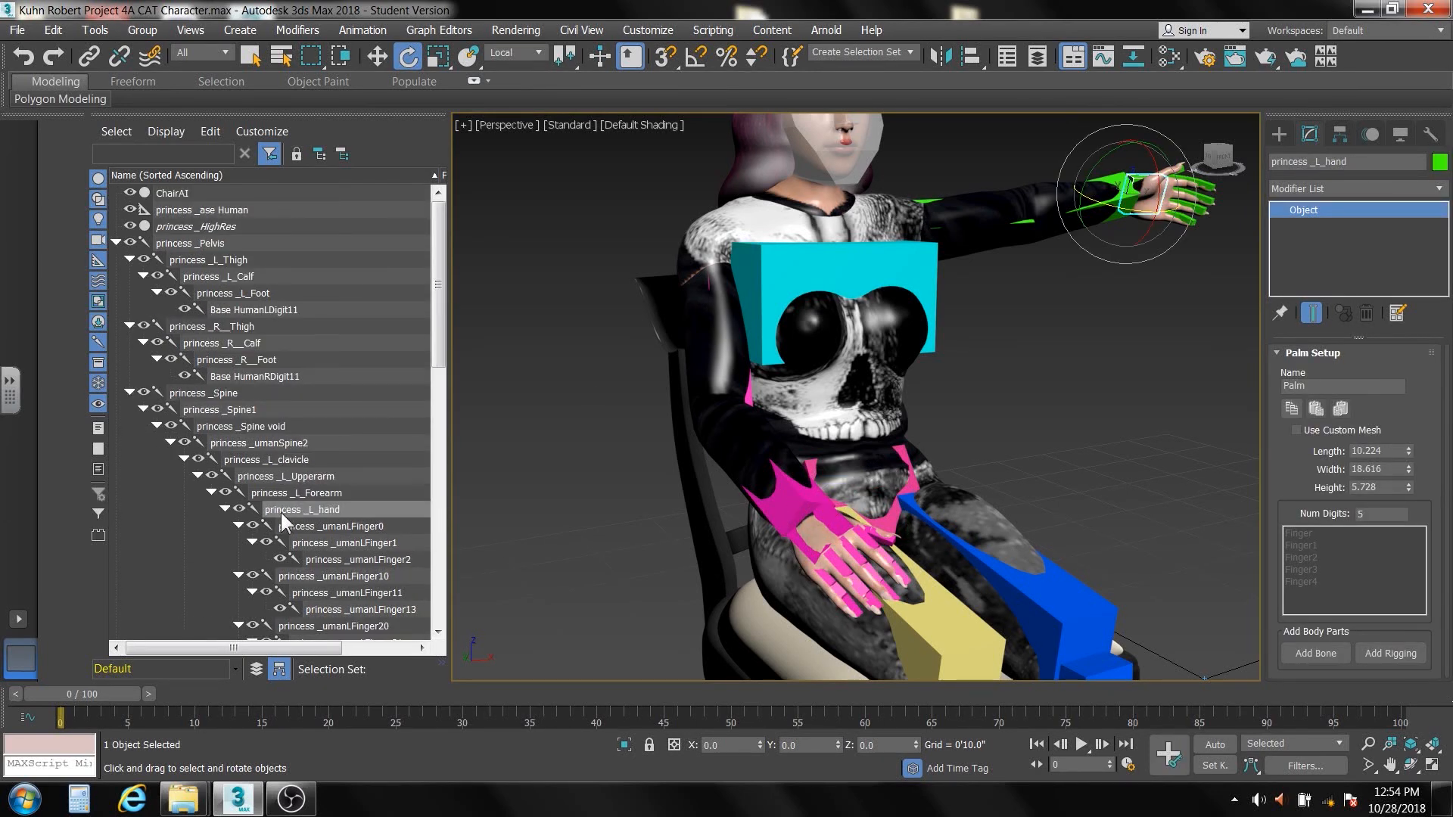
left_click_drag(442, 324, 447, 406)
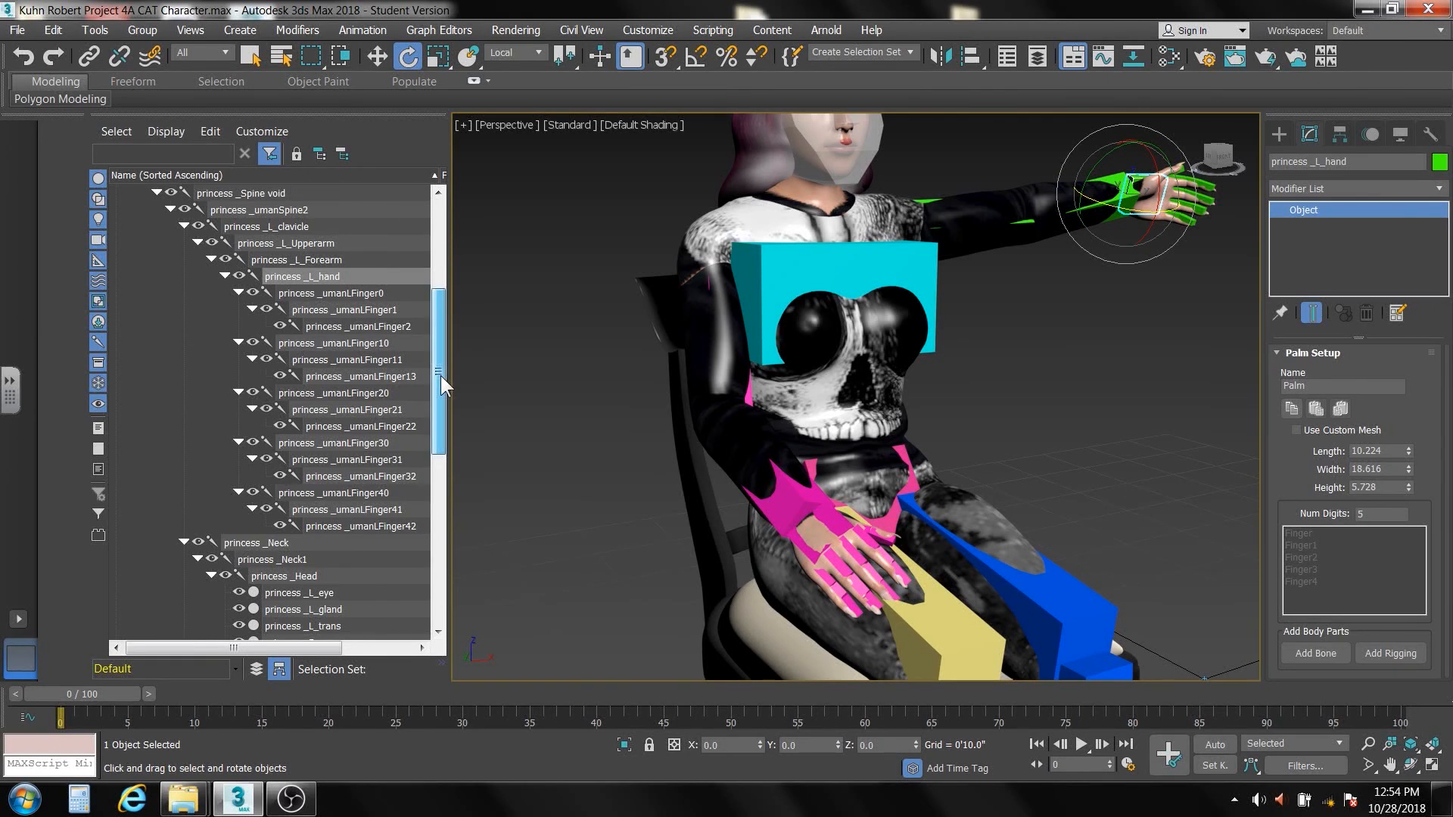
left_click_drag(441, 375, 436, 442)
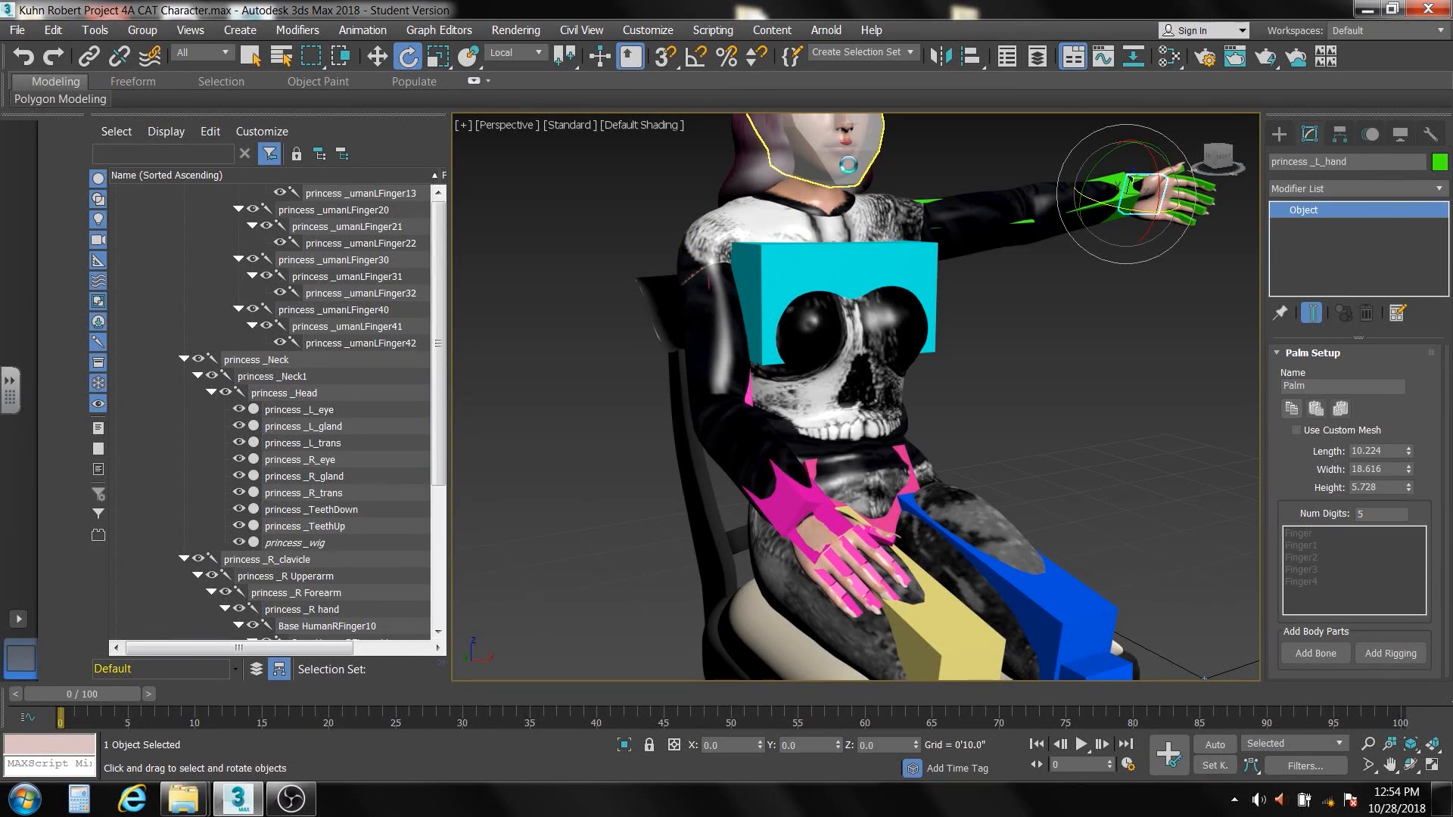
Select the head bone and examine its place in the hierarchy, along with its child objects and the limb, spine and finger chains
left_click(849, 167)
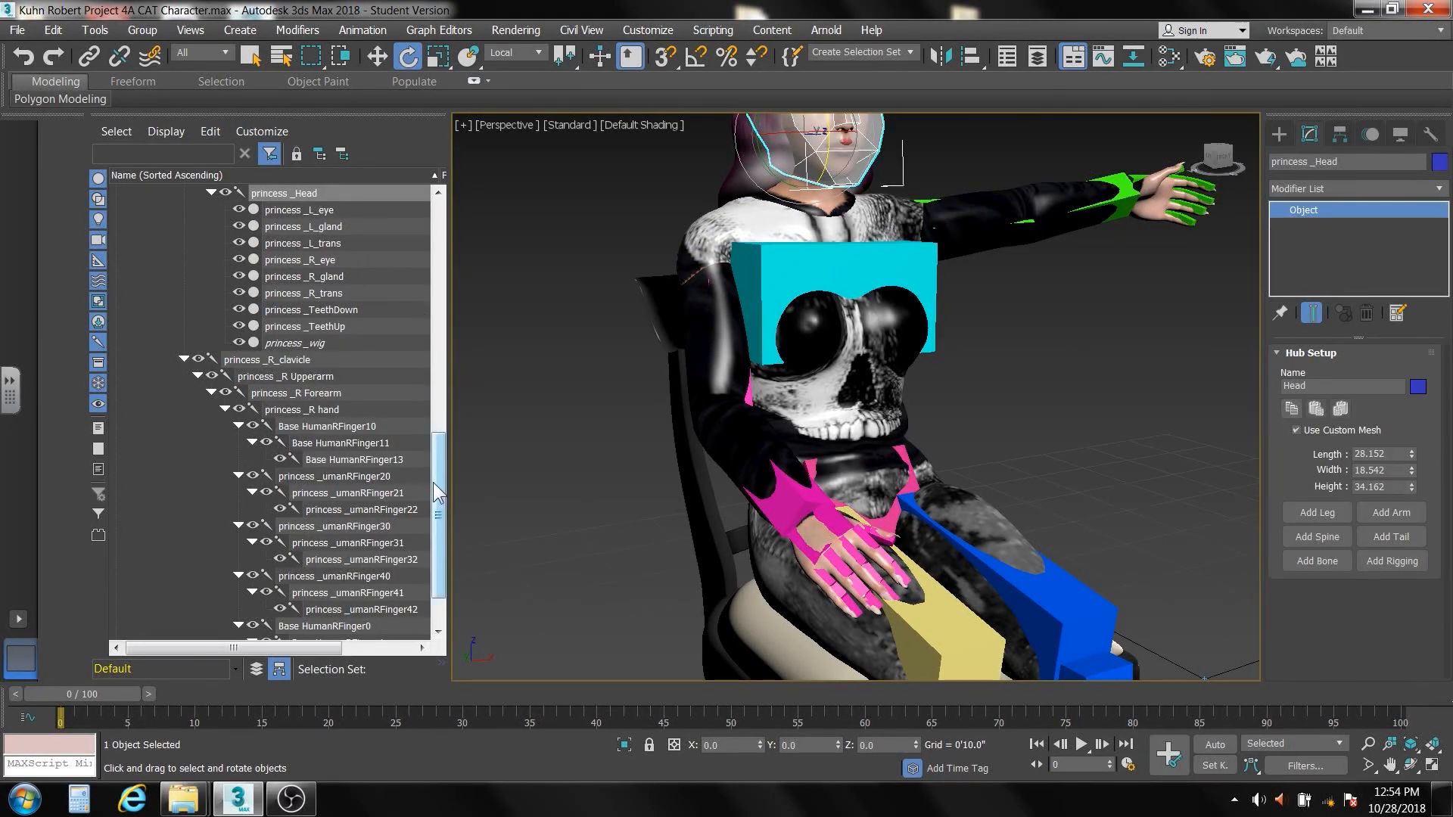
left_click_drag(433, 483, 434, 424)
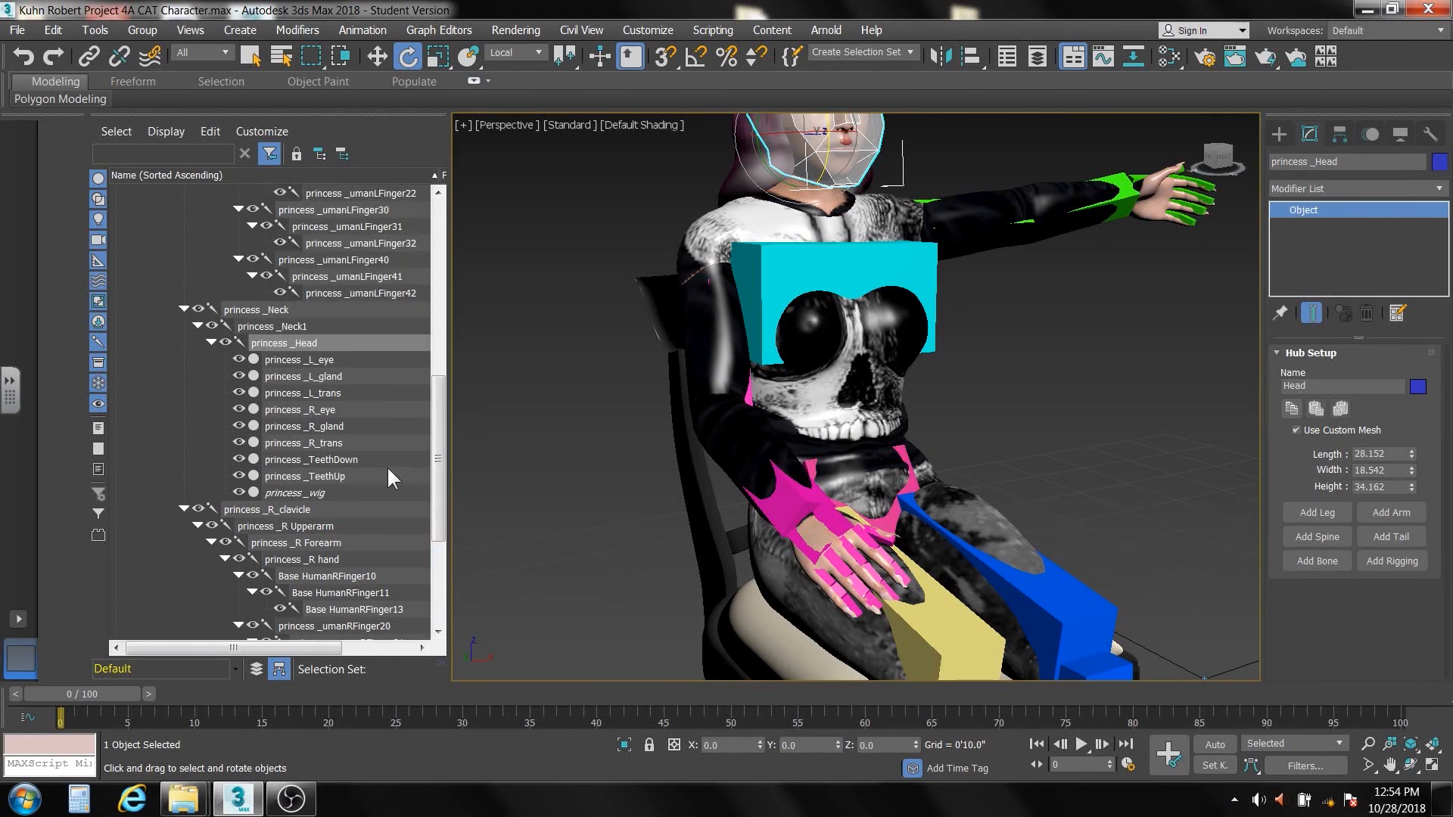
left_click_drag(438, 450, 433, 274)
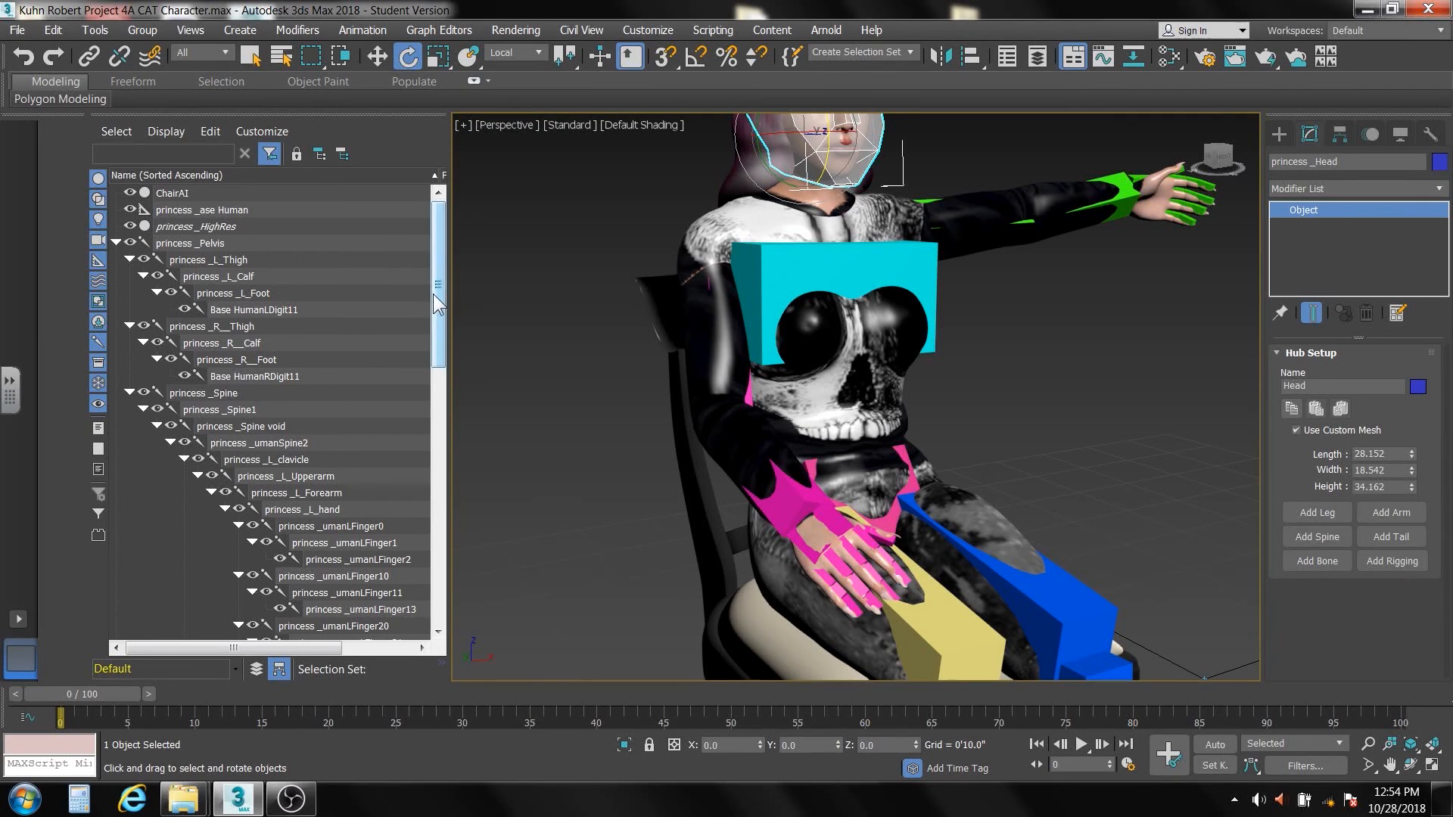
left_click_drag(437, 303, 442, 356)
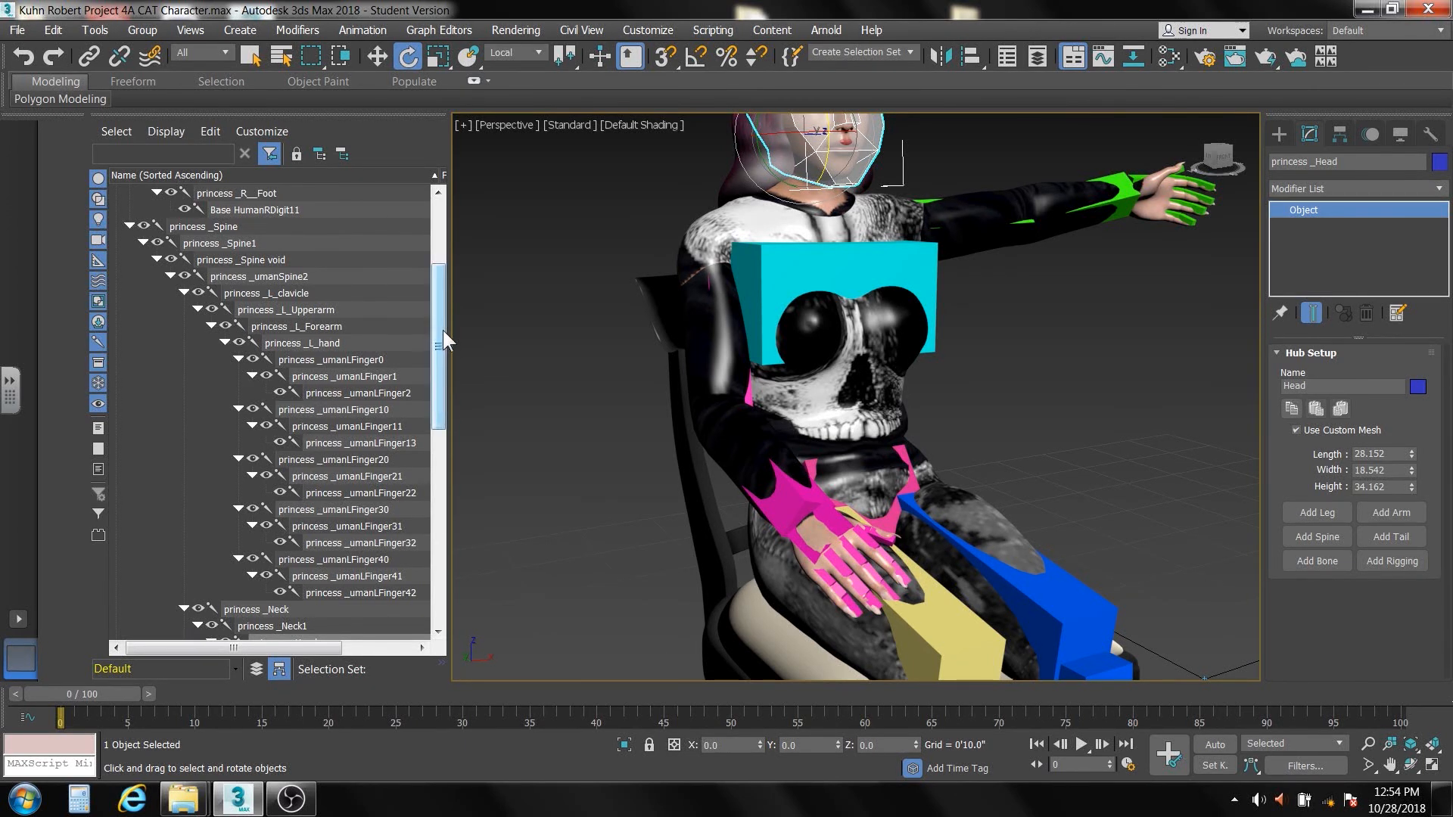
left_click_drag(442, 330, 440, 451)
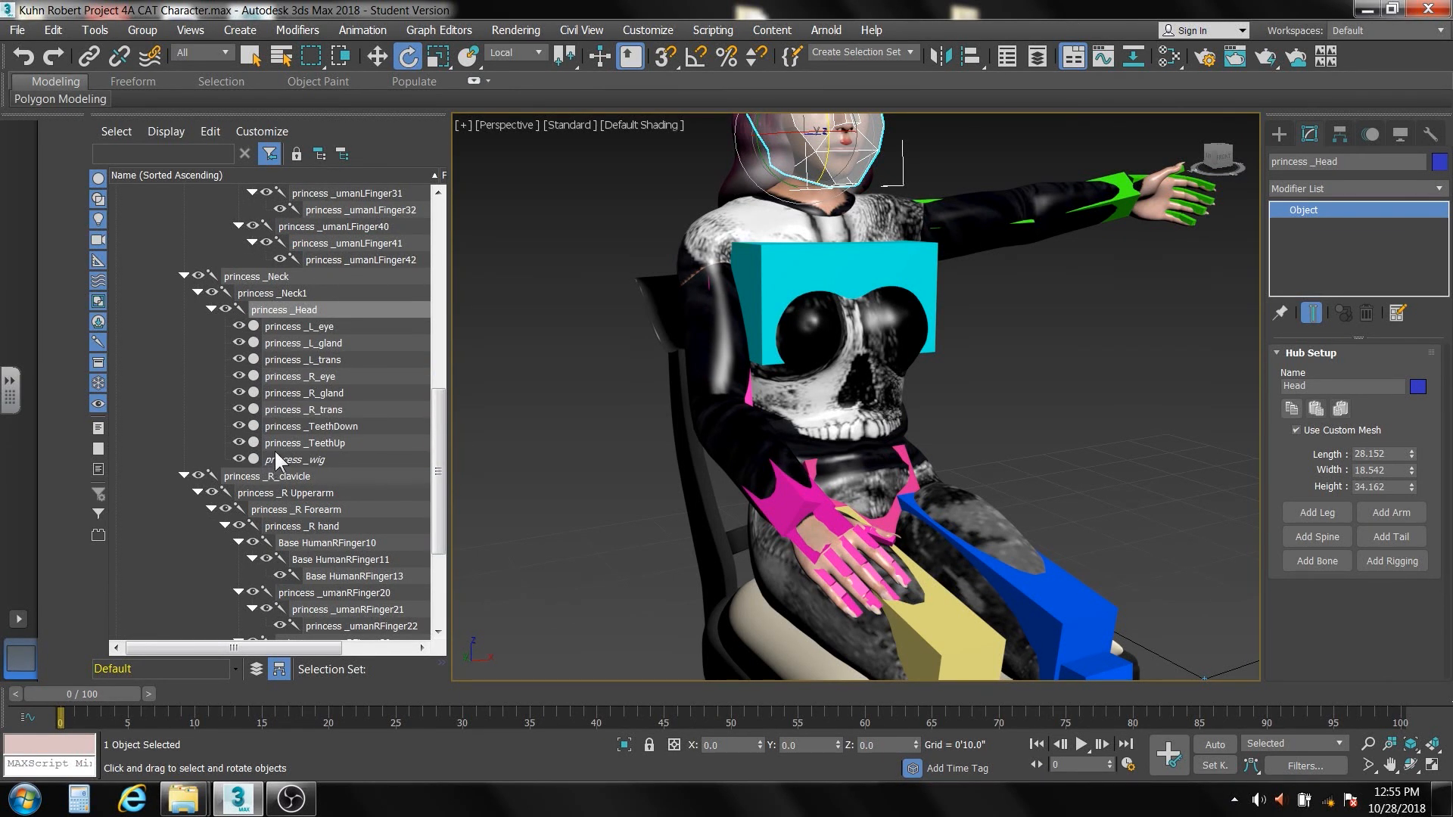
left_click_drag(439, 424, 439, 493)
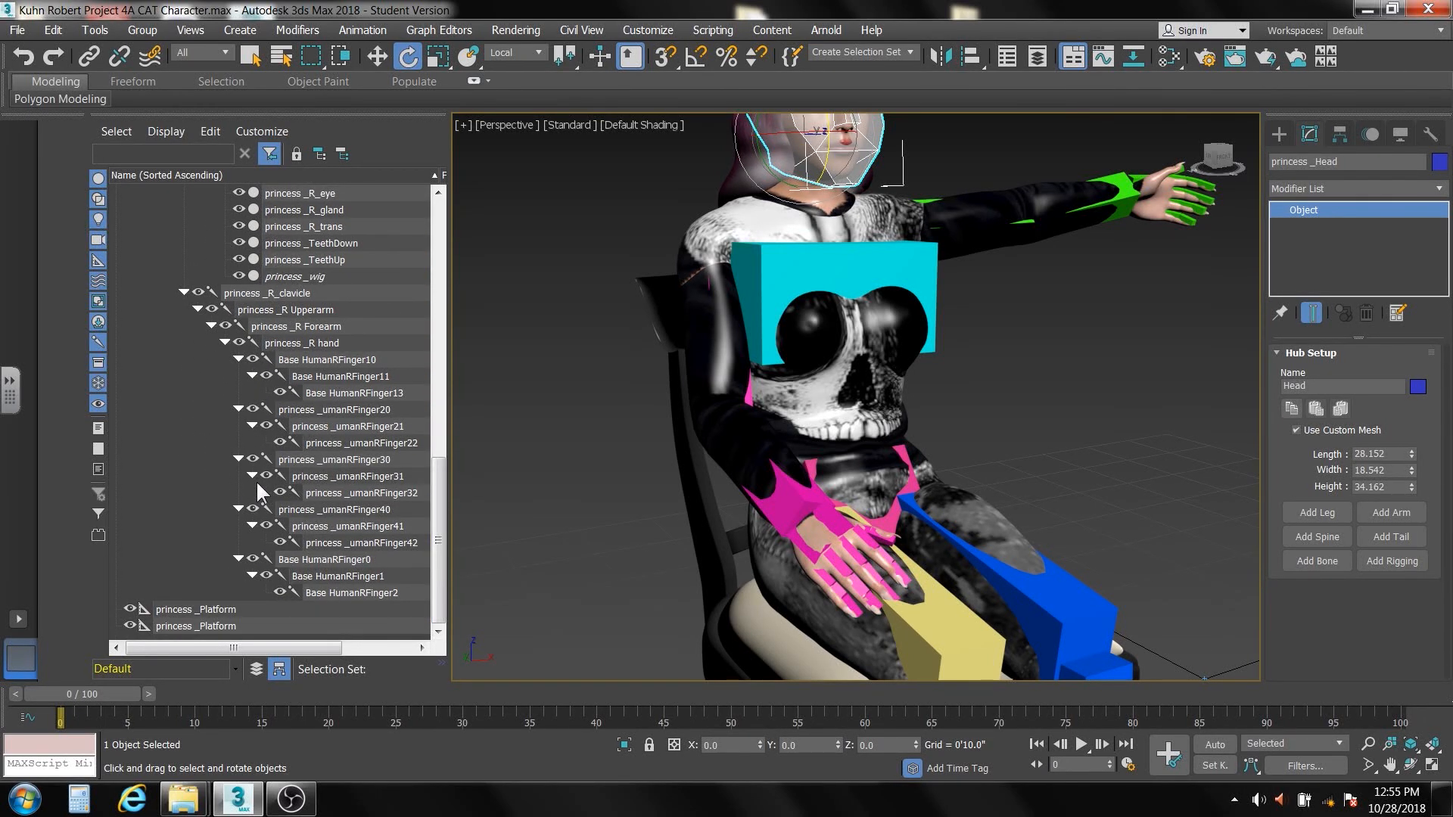
left_click_drag(435, 512, 436, 453)
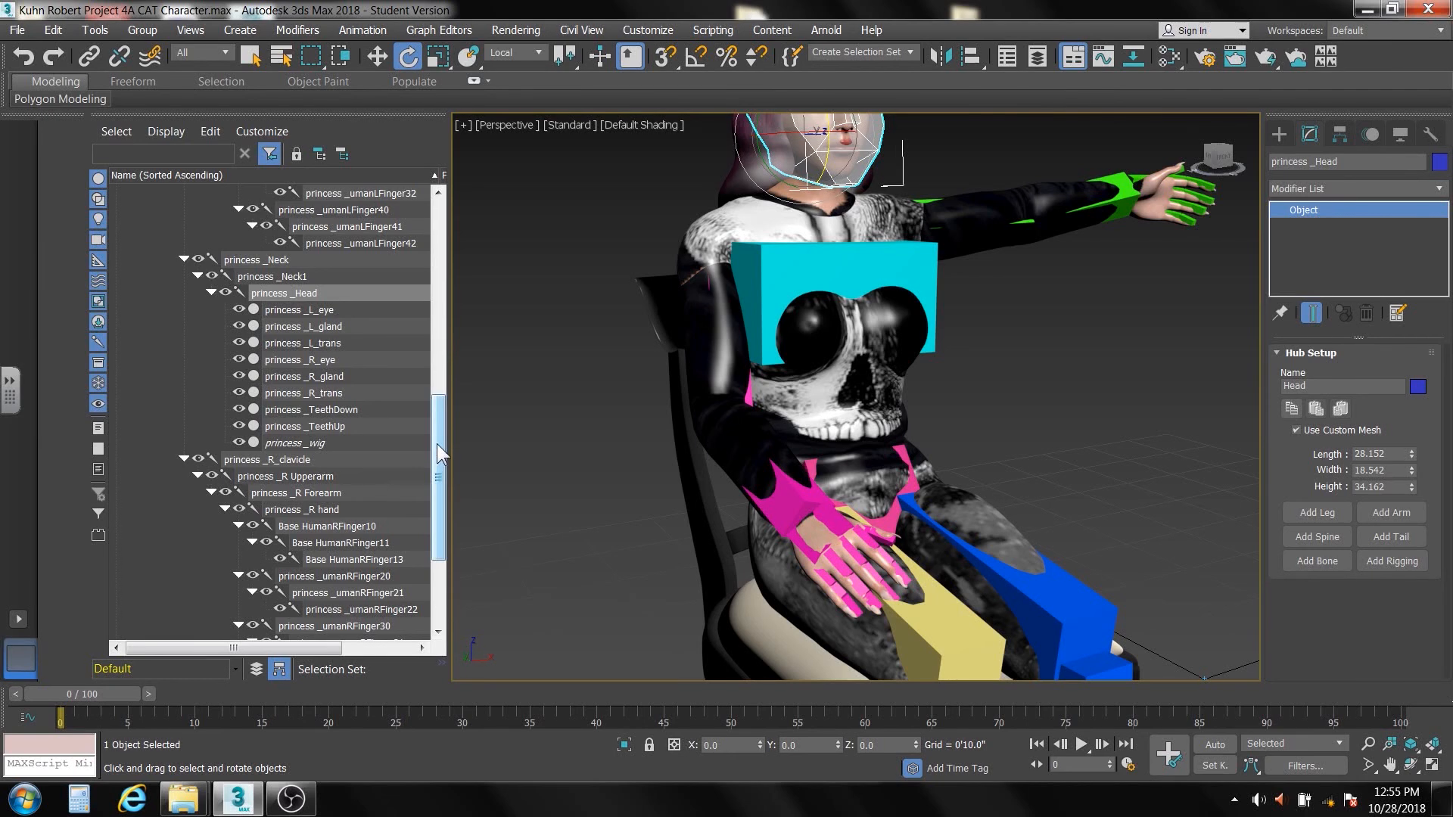
left_click_drag(441, 444, 455, 215)
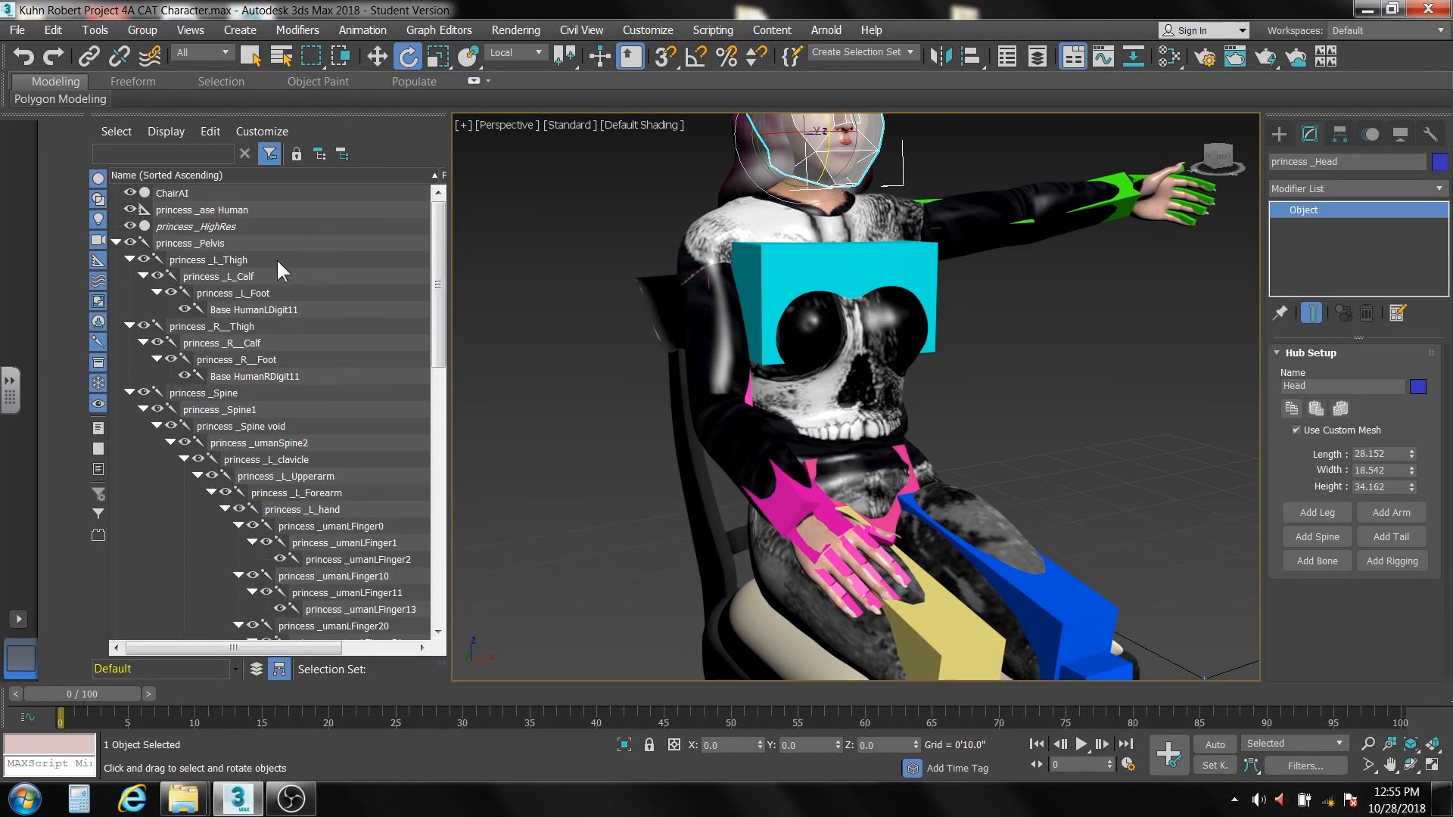
Select princess _Pelvis with all of its child objects and hide the whole selection
left_click(210, 244)
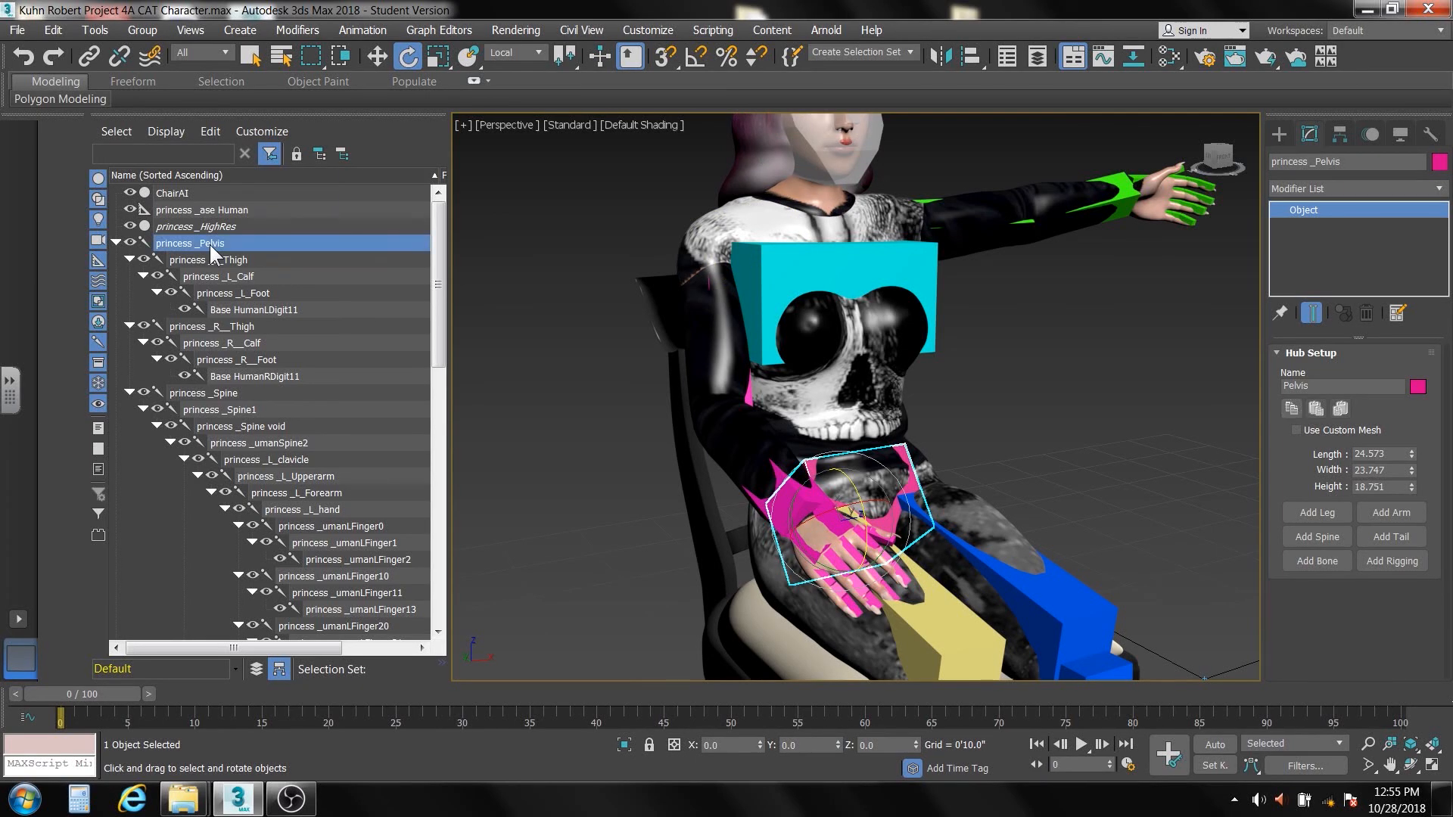
right_click(210, 244)
left_click(235, 260)
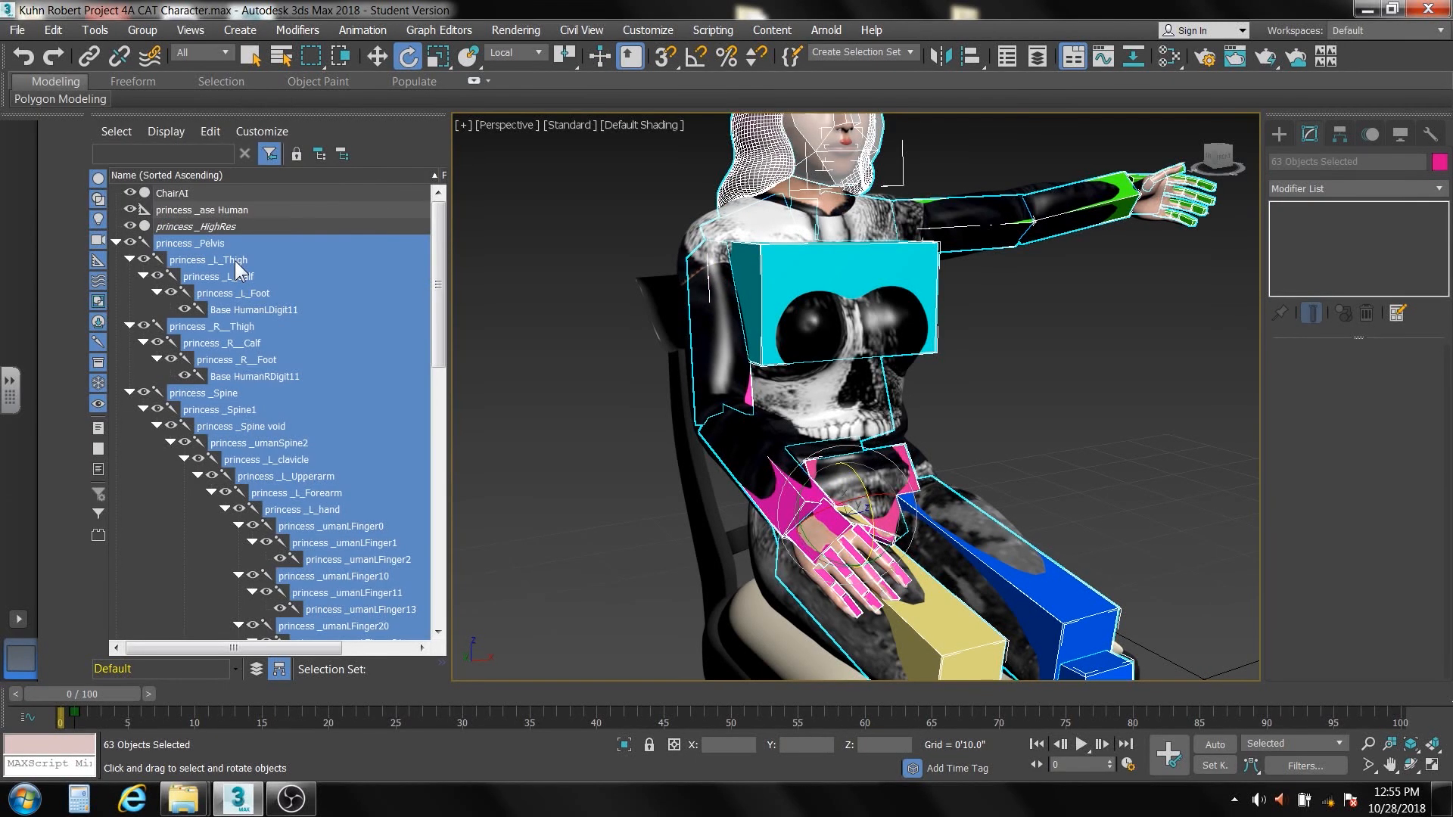
left_click(130, 243)
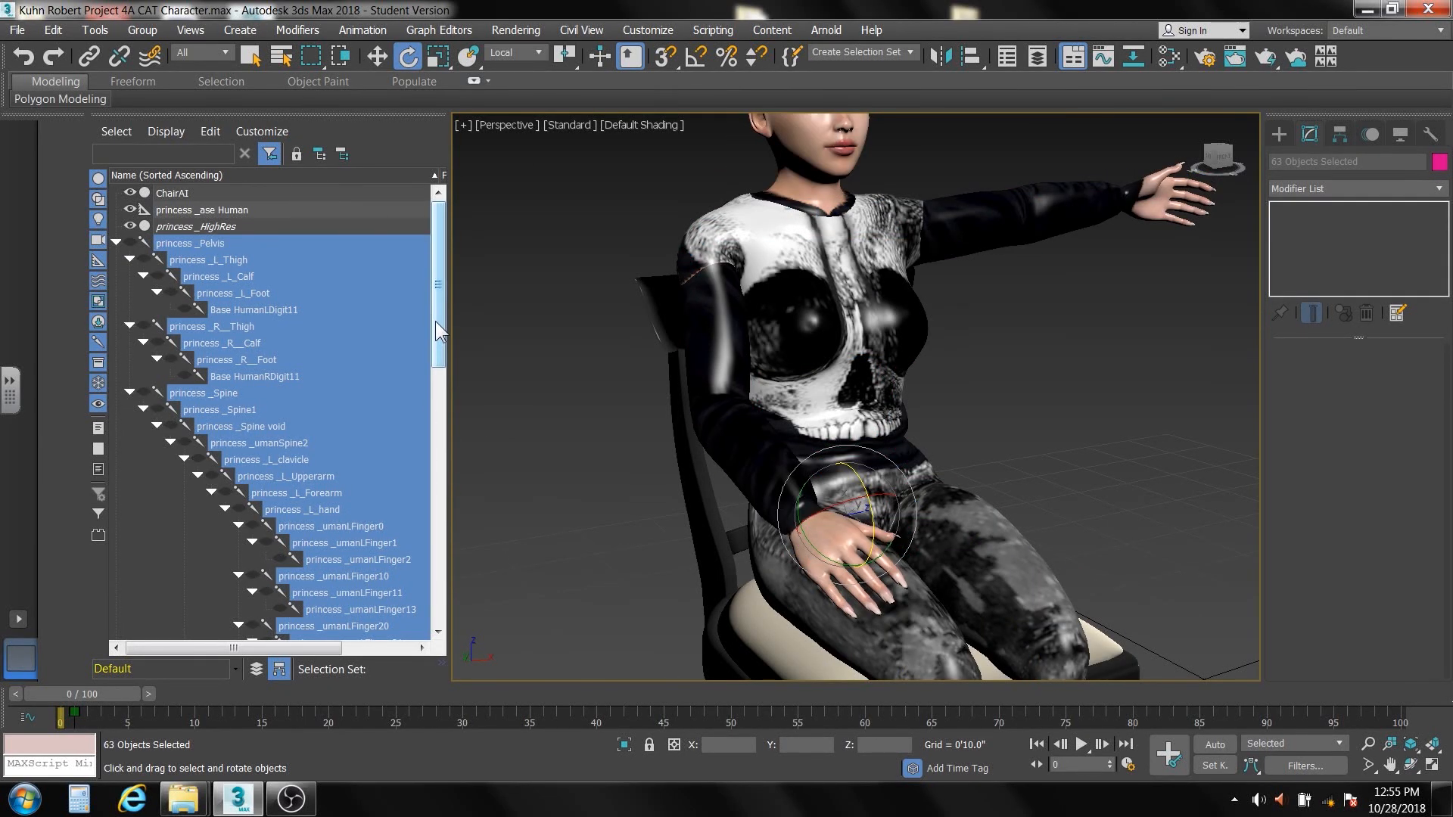
Unhide the eye, gland, trans, teeth and wig objects under princess _Head, from princess _L_eye to princess _wig, and clear the selection
left_click_drag(438, 331, 443, 483)
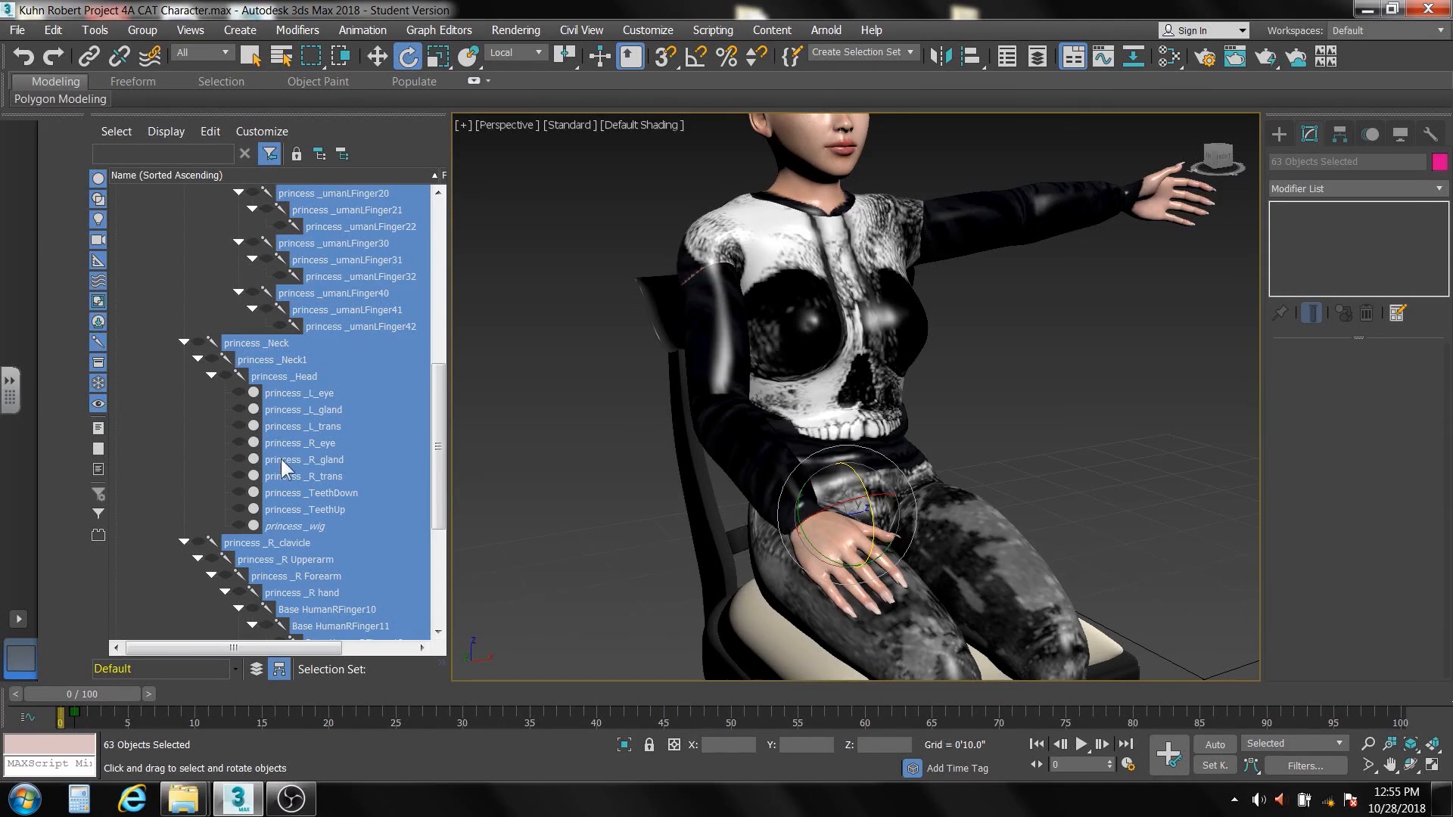
left_click(150, 424)
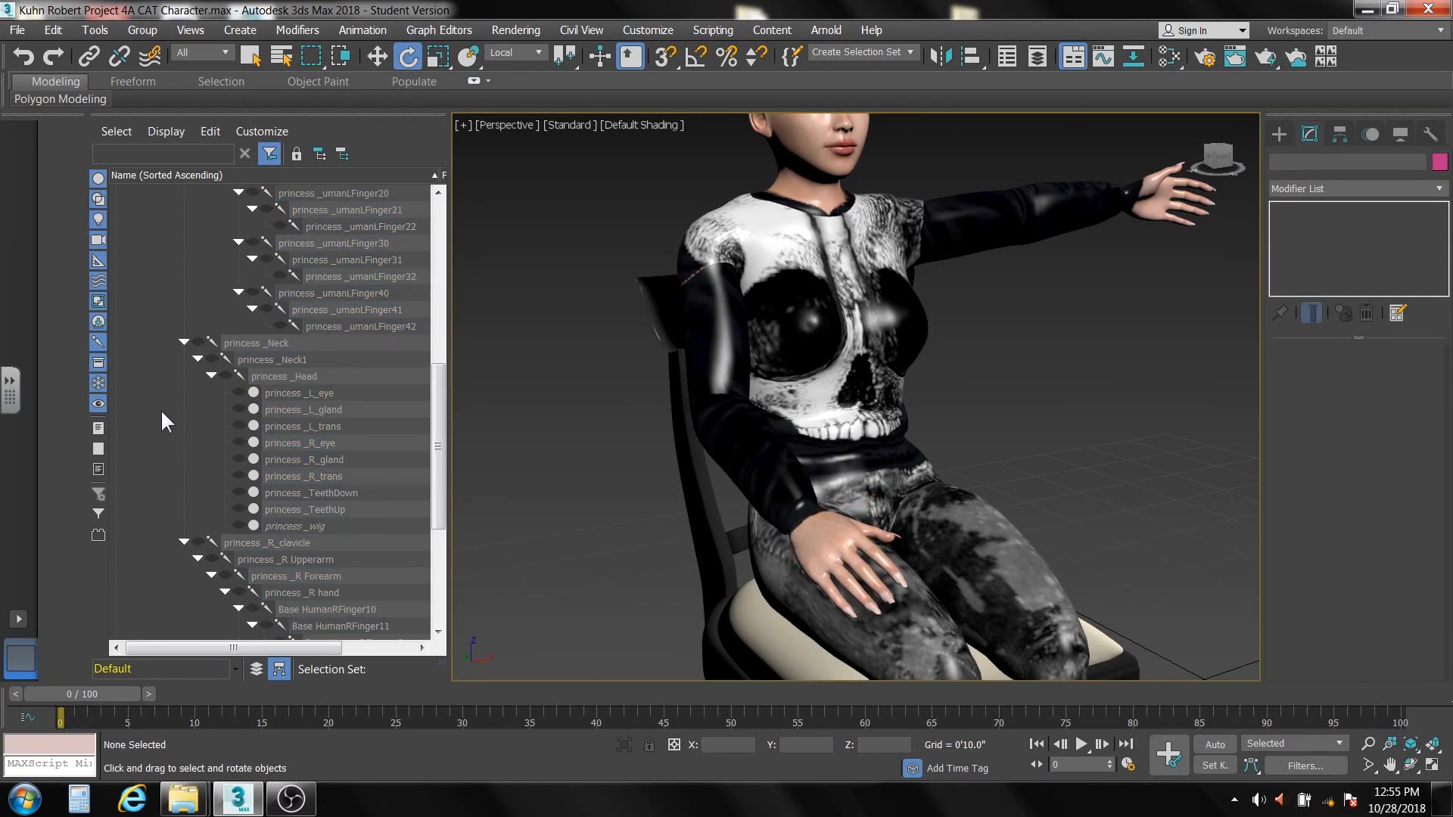
left_click(293, 391)
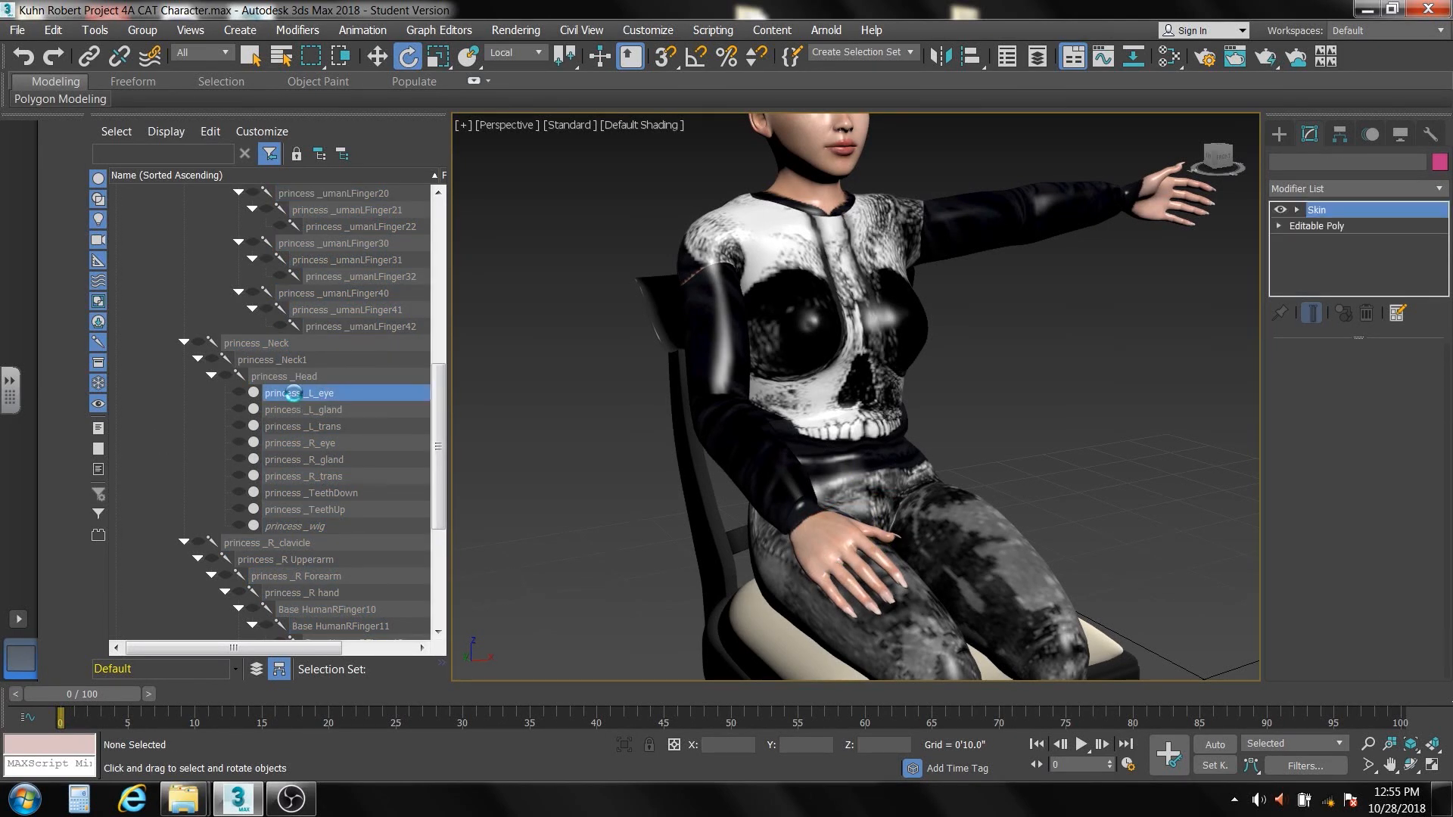
left_click(293, 522, "shift")
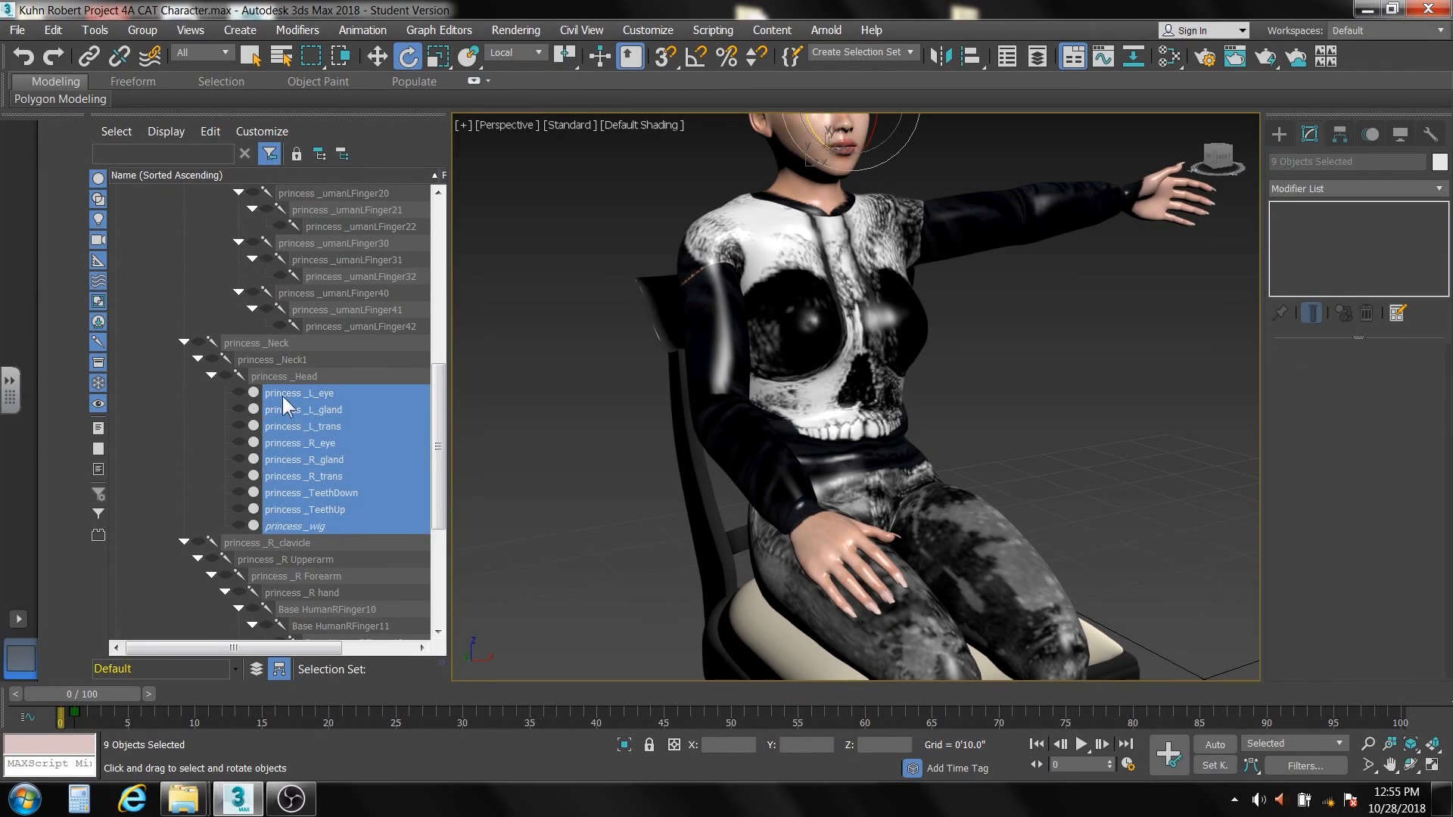
left_click(162, 406)
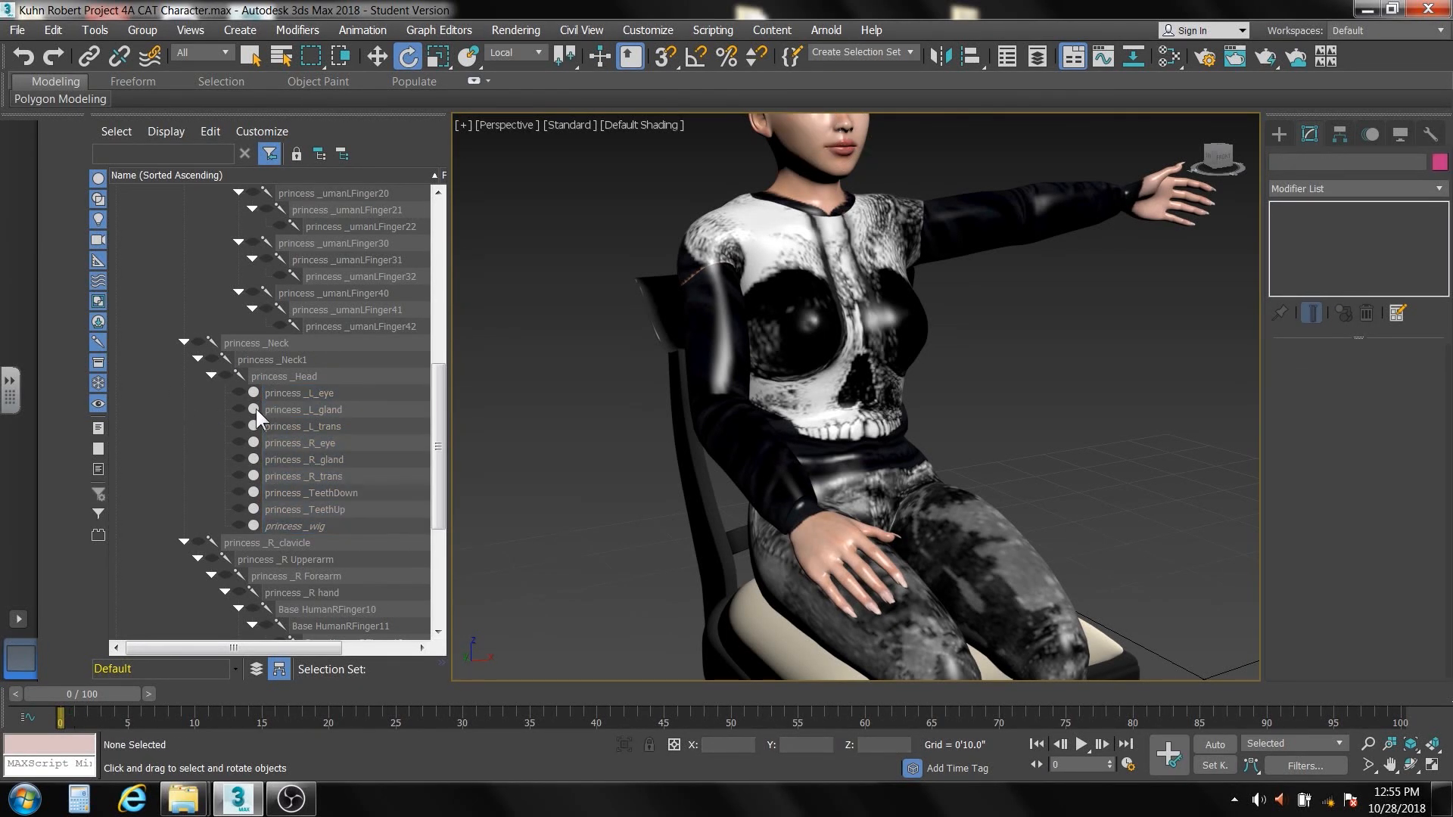
left_click(311, 392)
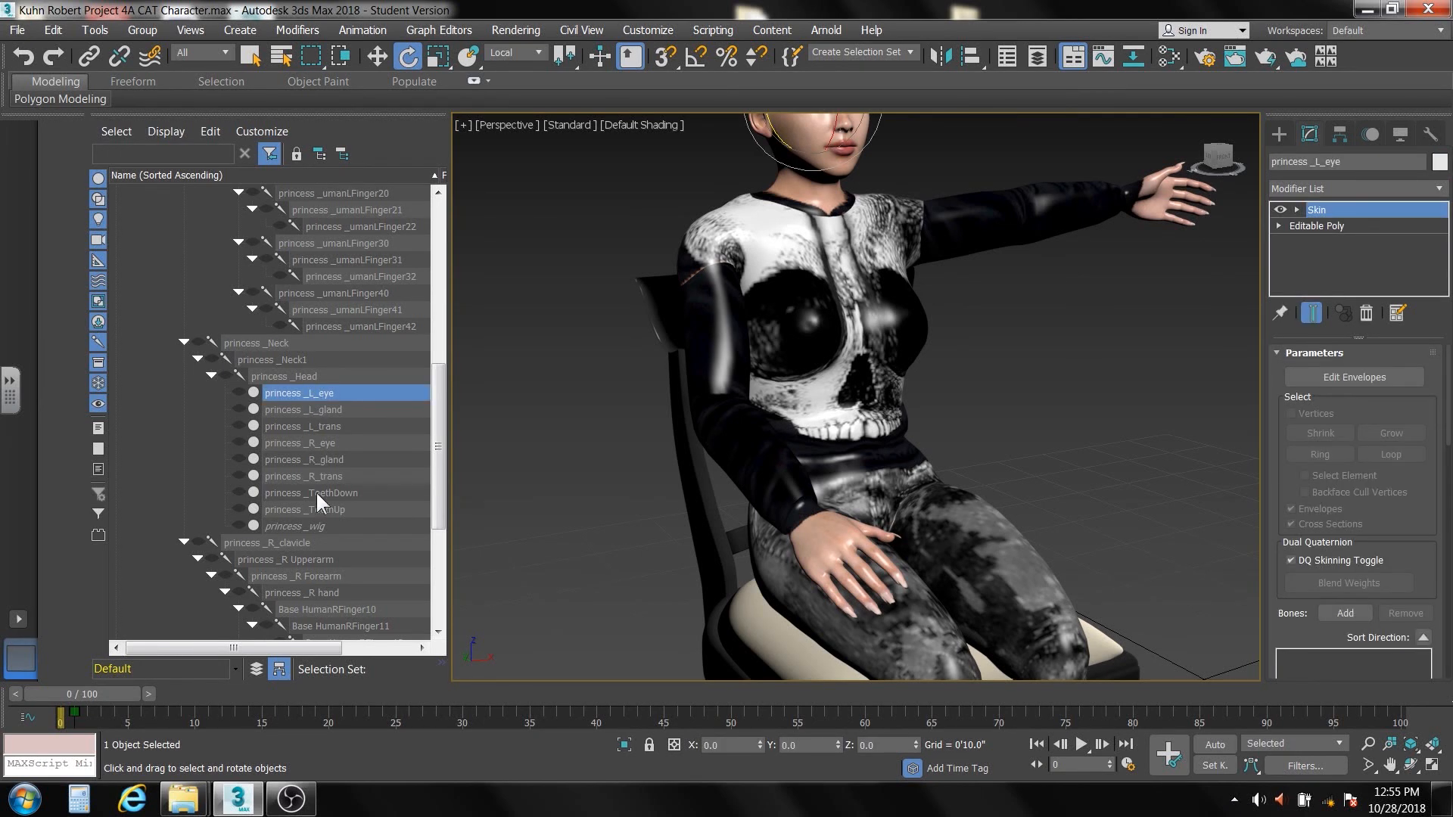
left_click(295, 521, "shift")
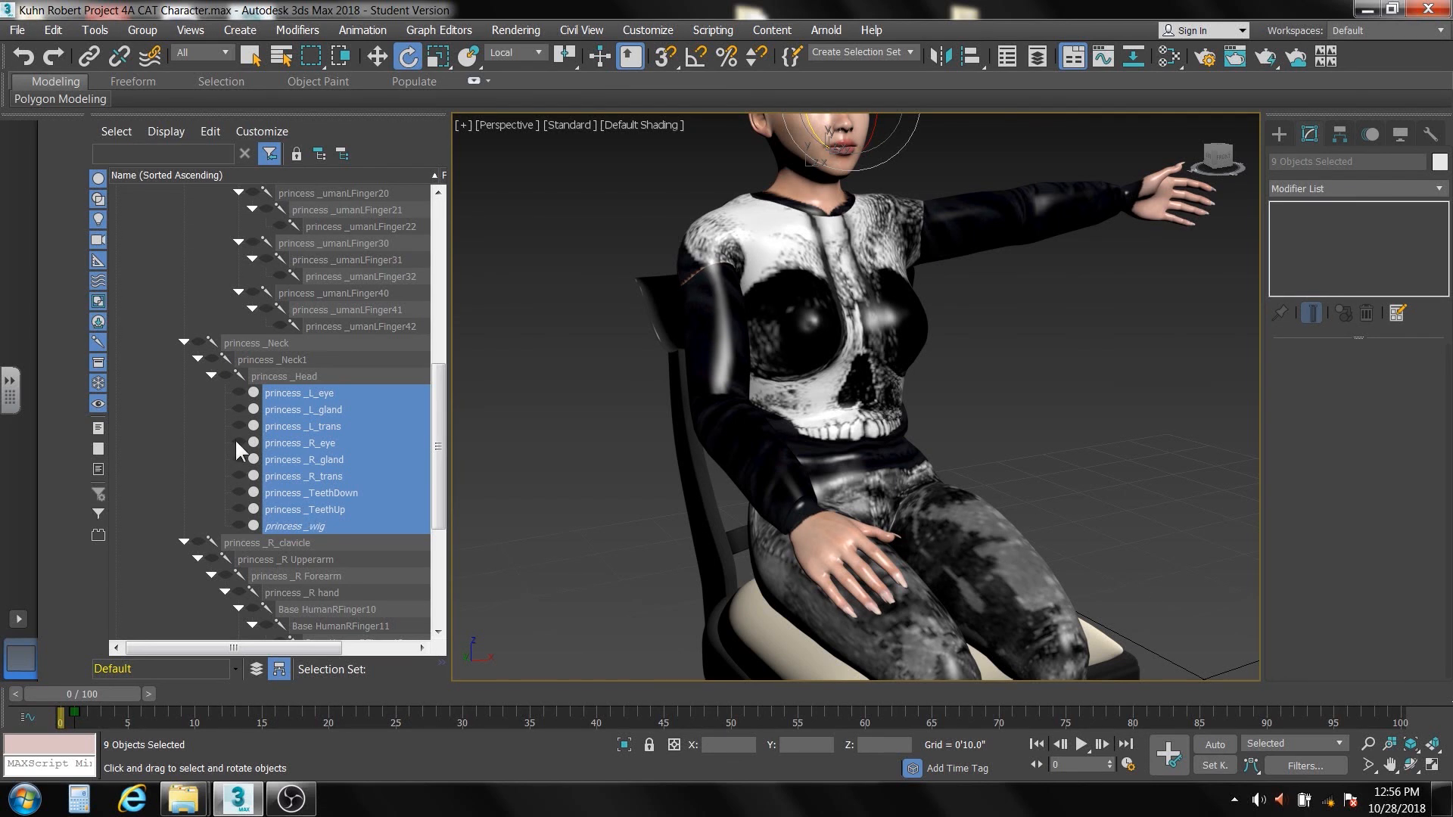
left_click(239, 393)
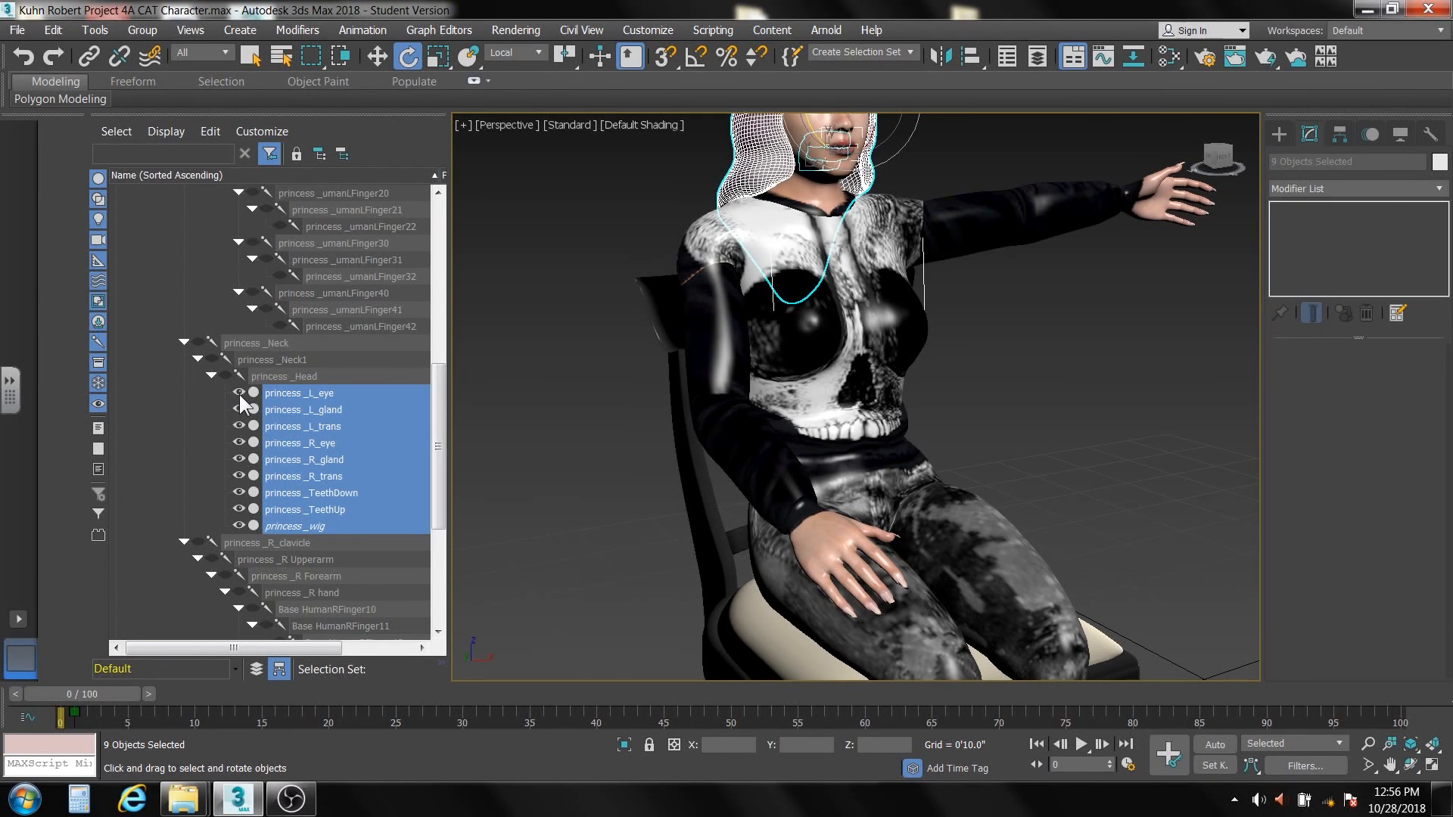
left_click_drag(439, 420, 438, 394)
middle_click_drag(700, 368, 677, 517)
left_click(551, 330)
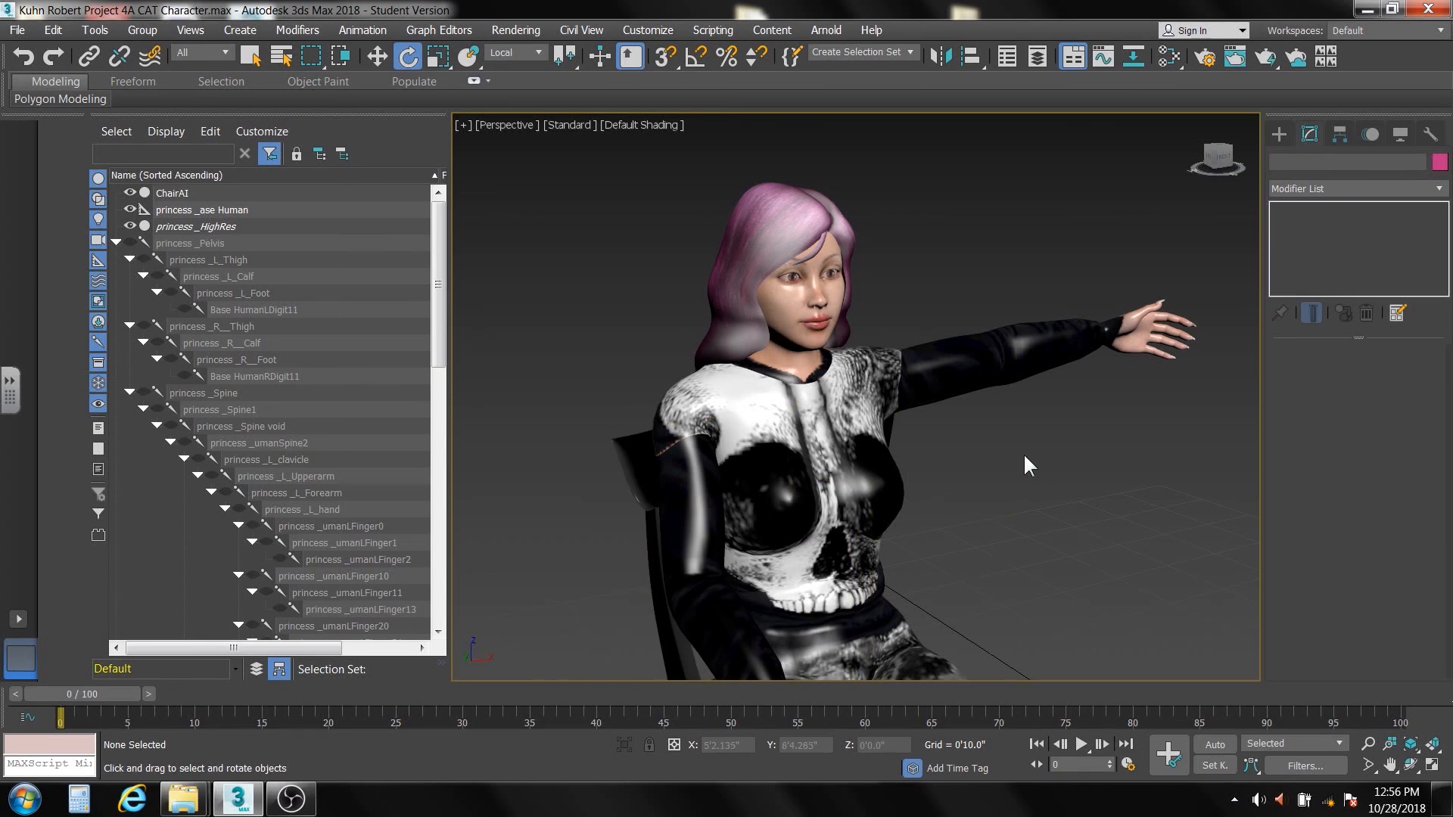
Examine the seated character with its rig hidden, from the front, from the side and close to the shoulder
middle_click_drag(1023, 453, 909, 389, "alt")
scroll(902, 448, "down", 5)
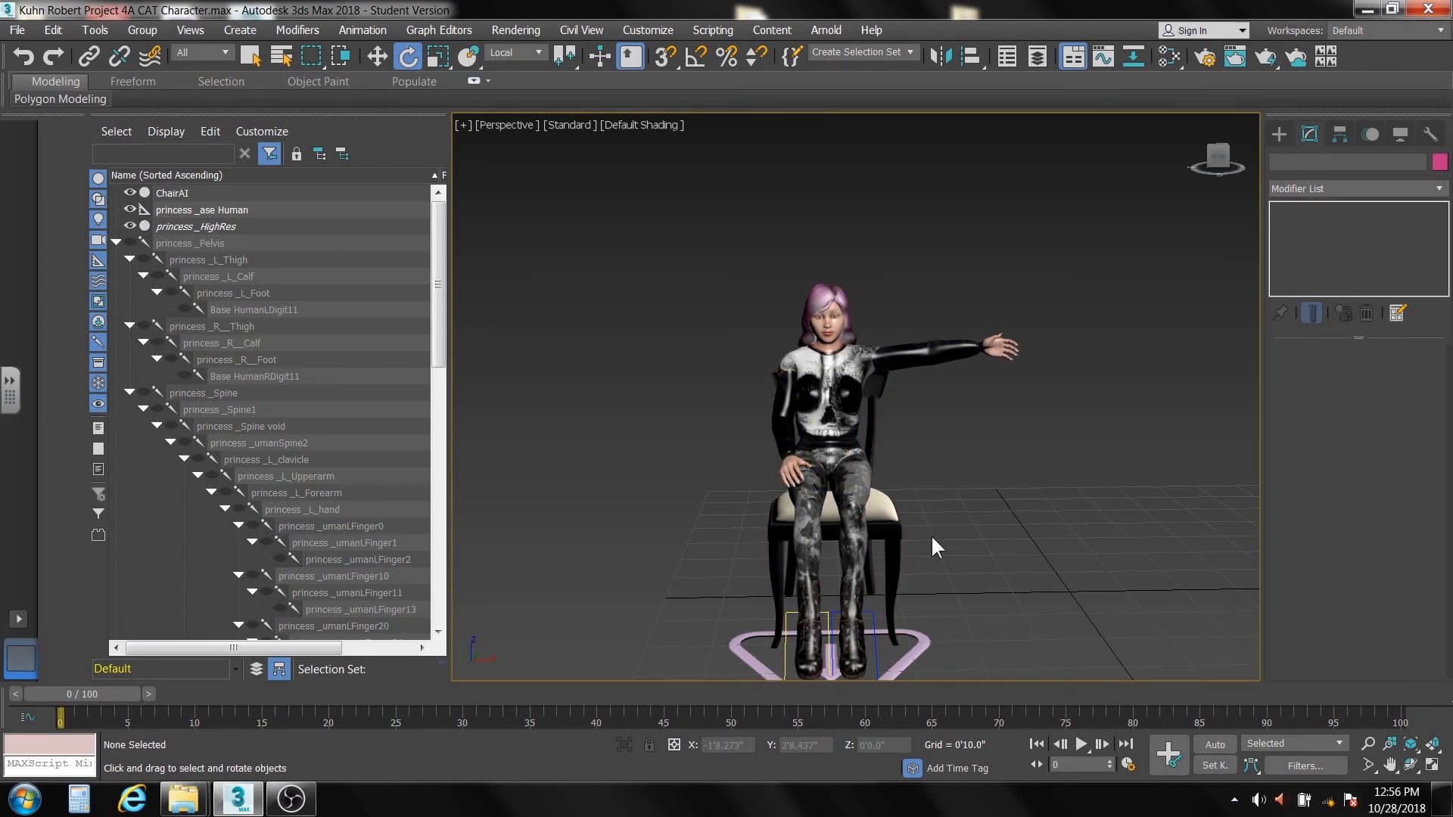
mouse_move(928, 543)
middle_mouse_down("alt")
mouse_move(987, 529)
mouse_move(908, 542)
middle_mouse_up("alt")
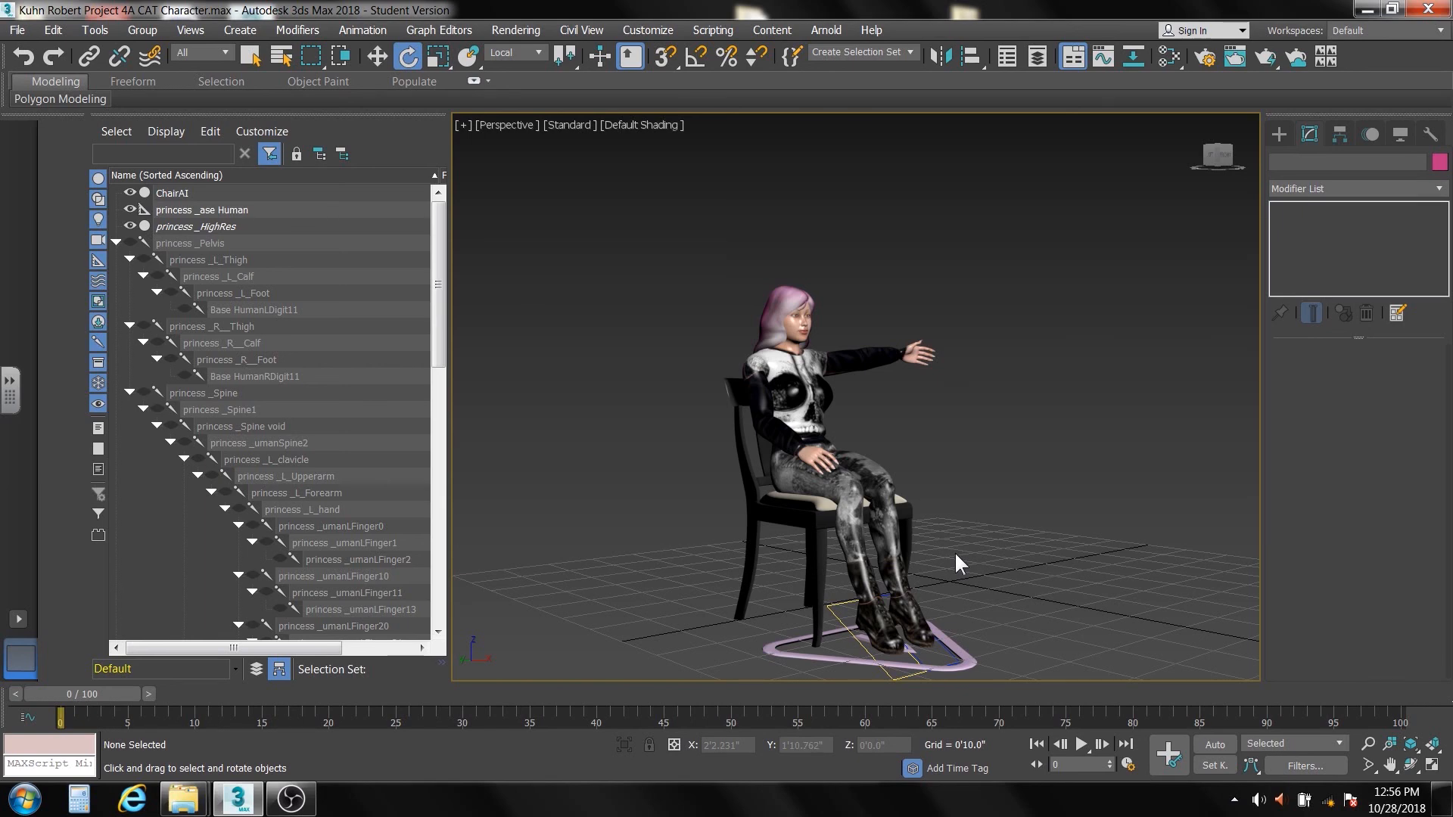
middle_click_drag(955, 555, 960, 511)
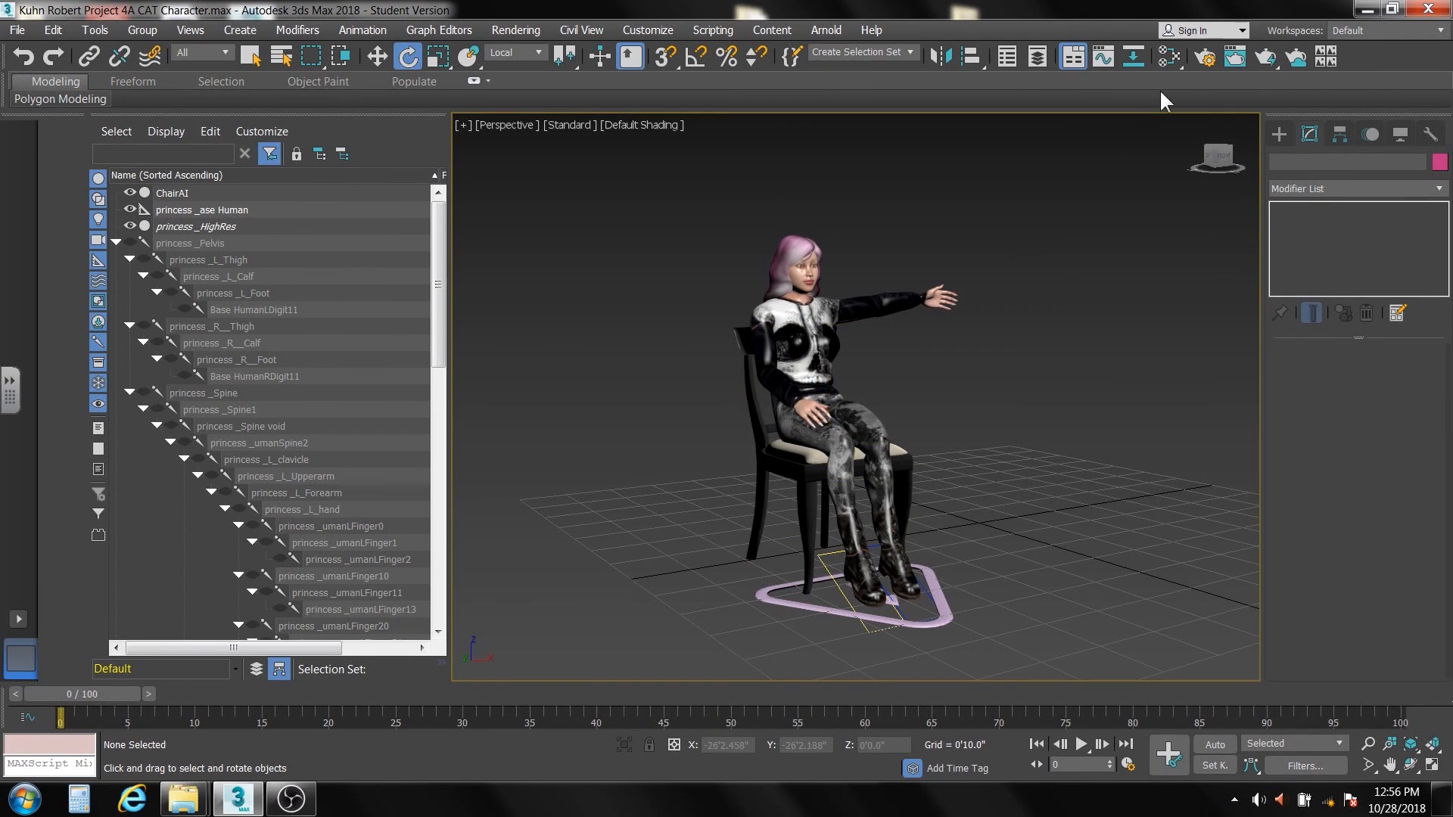
scroll(832, 302, "up", 5)
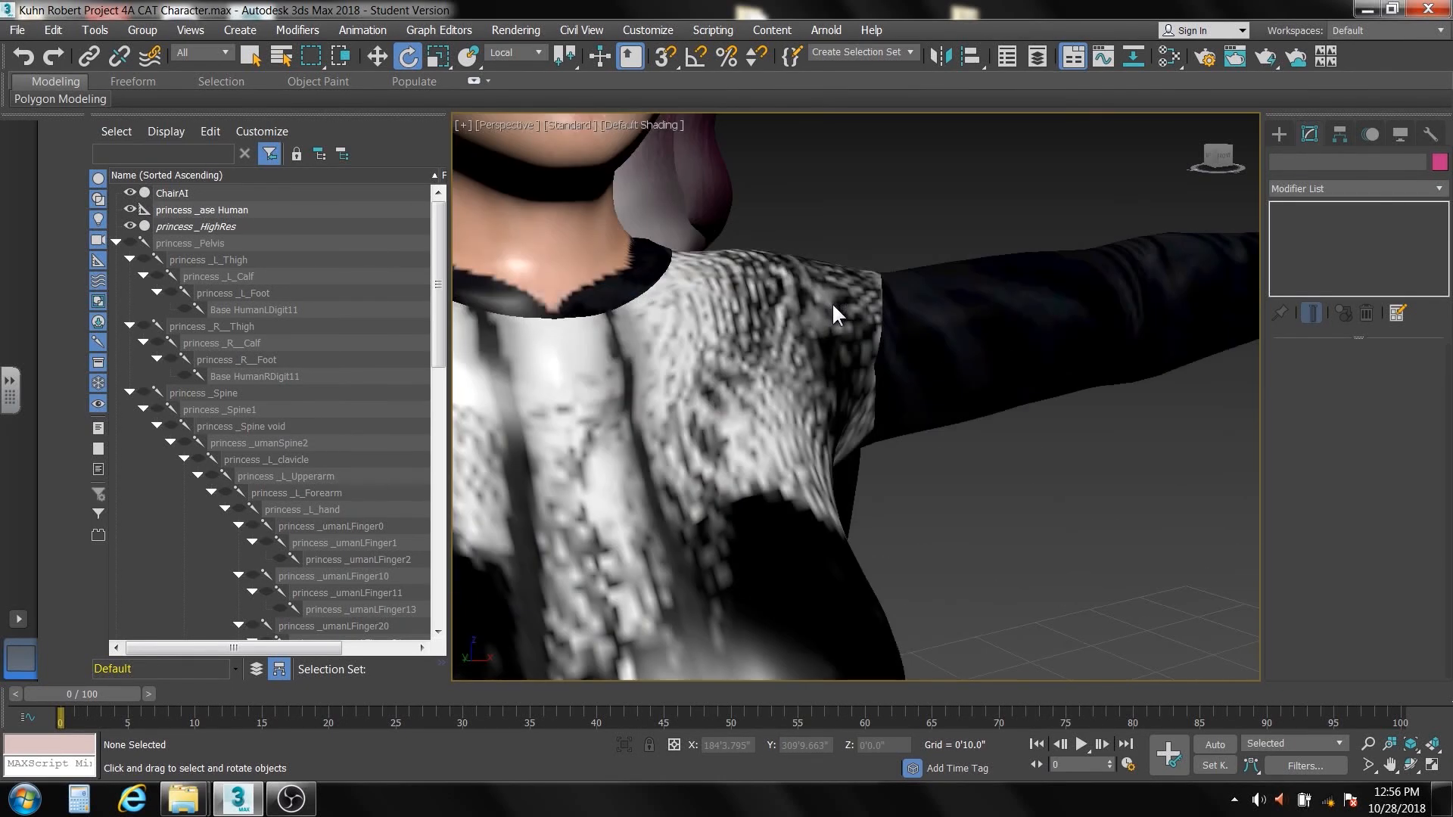
scroll(832, 315, "down", 2)
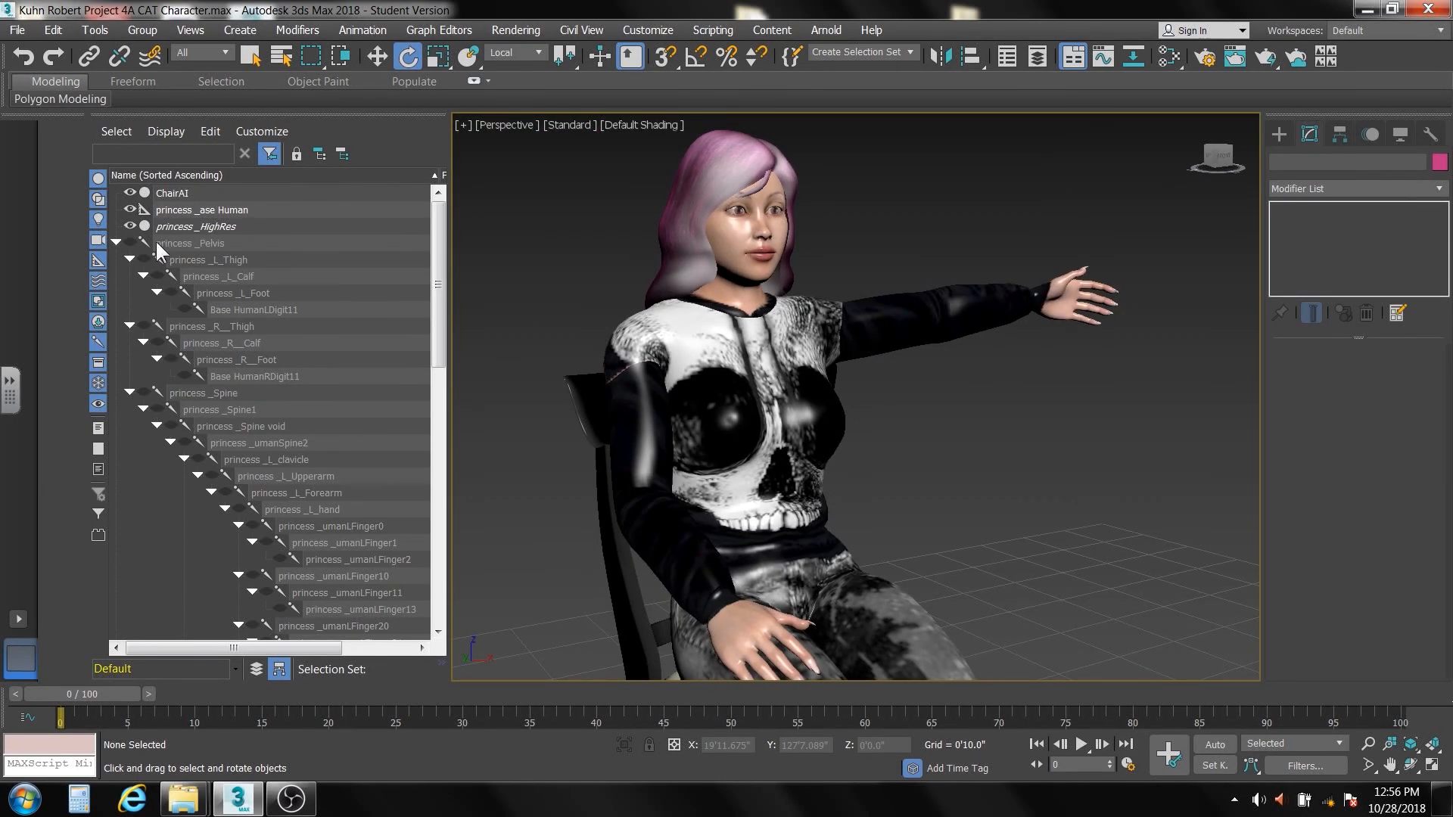
Select princess _Pelvis with all of its child nodes, unhide the whole selection, and clear the selection
left_click(178, 238)
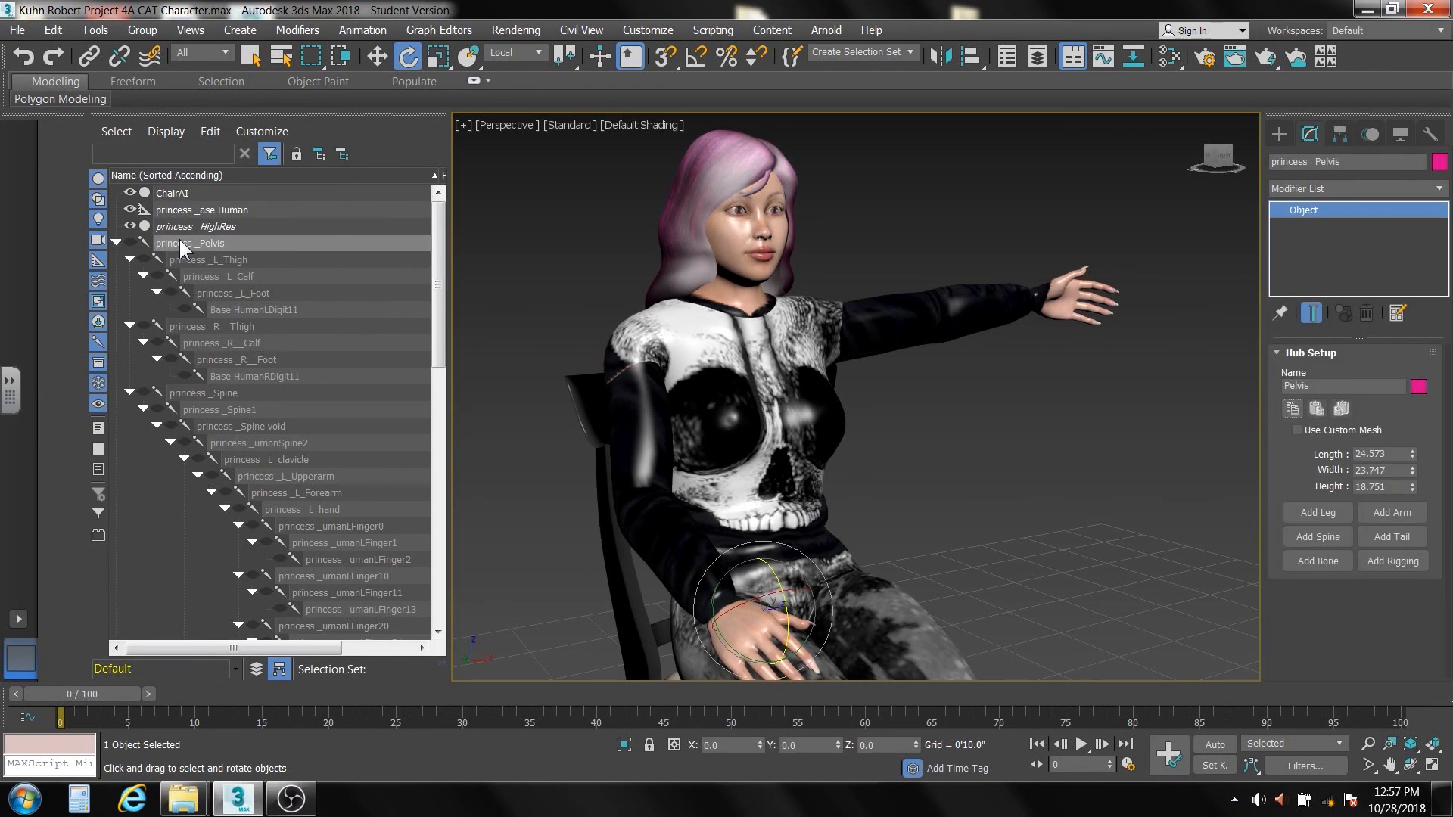
right_click(183, 239)
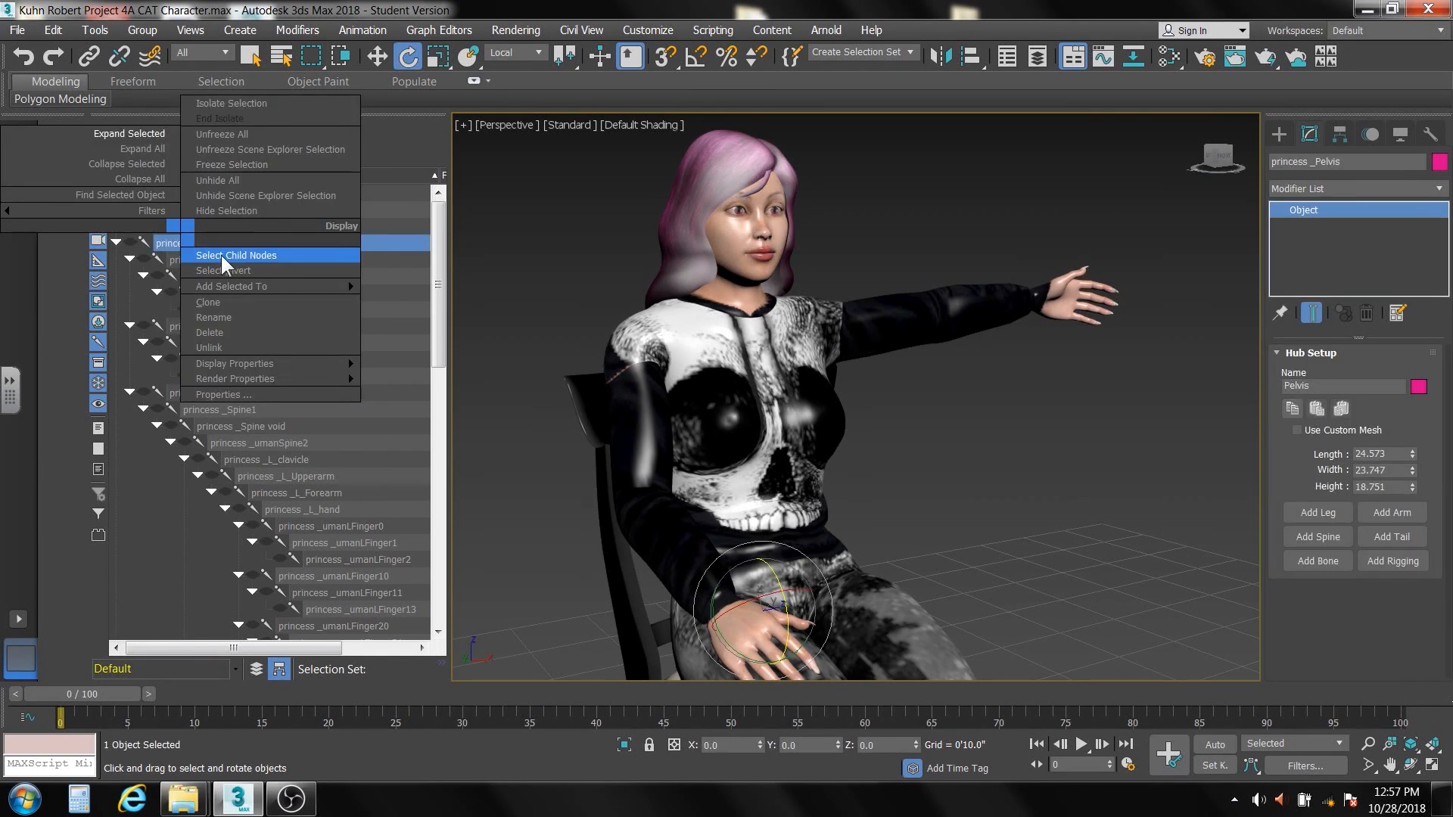
left_click(221, 256)
left_click(132, 244)
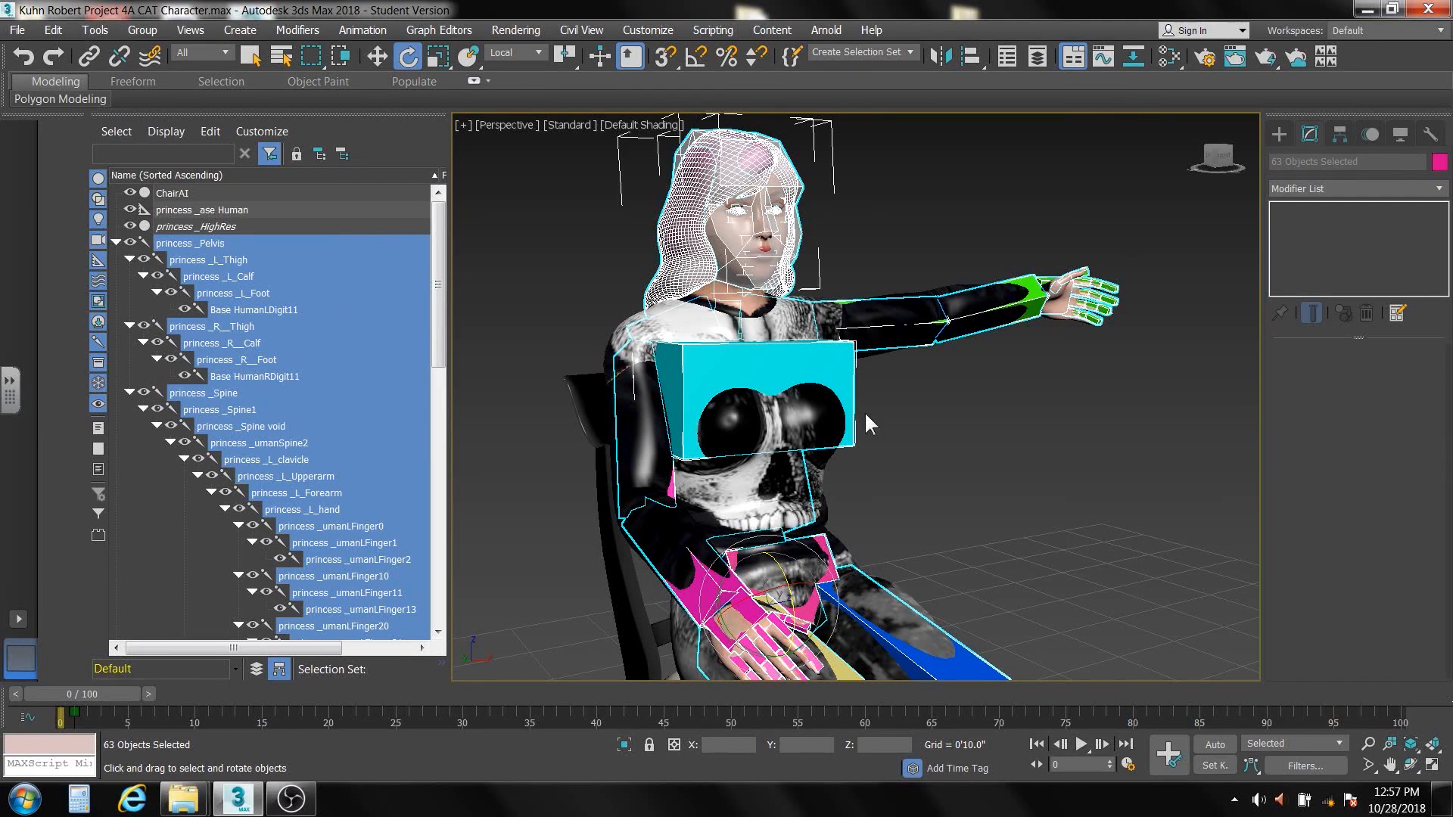
left_click(928, 418)
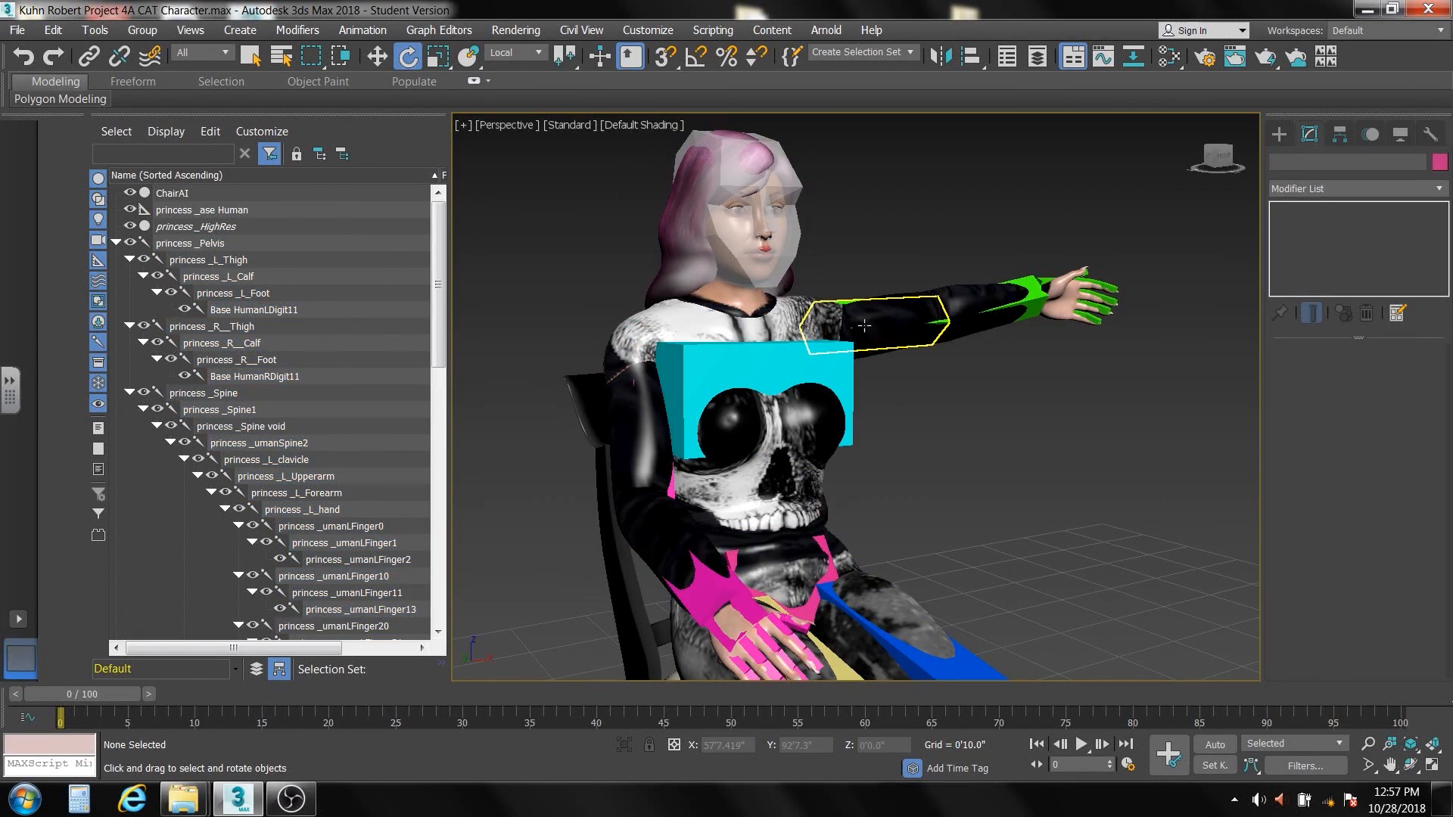
Rotate the character's outstretched left upper arm down beside the body and slightly rotate the left clavicle
left_click(865, 325)
middle_click_drag(931, 401, 871, 411, "alt")
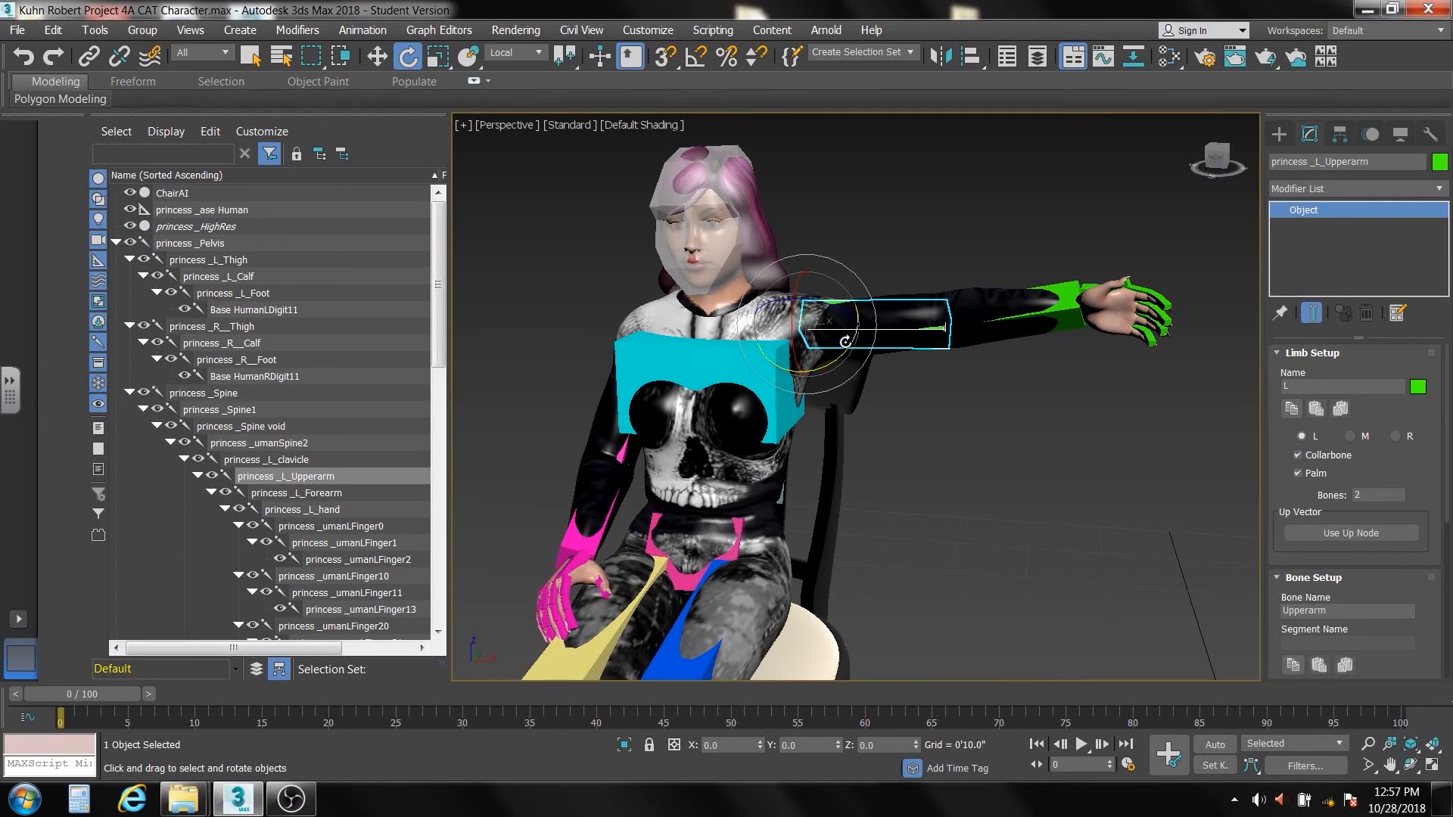
left_click_drag(845, 341, 801, 450)
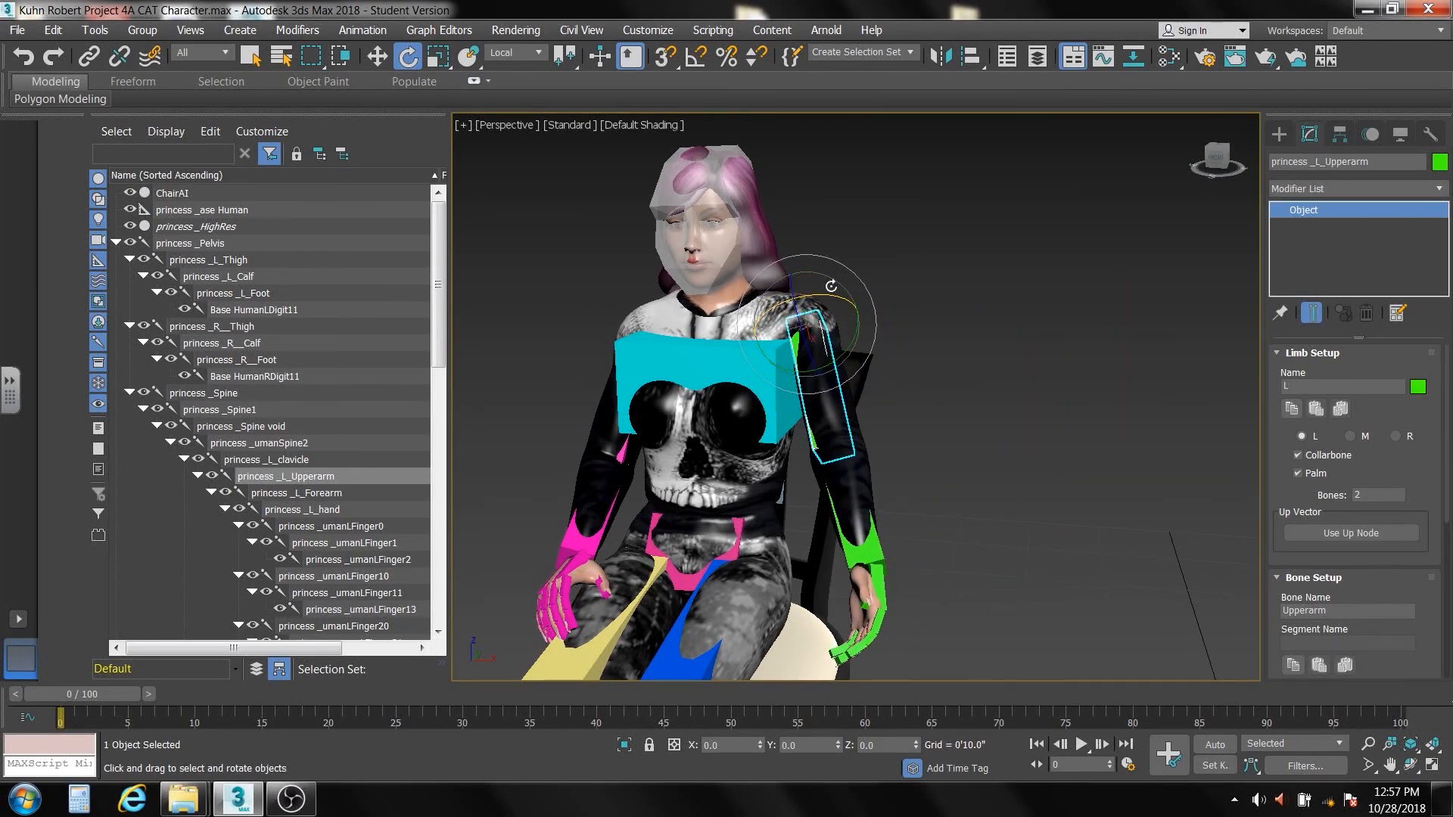
left_click(917, 248)
left_click(790, 309)
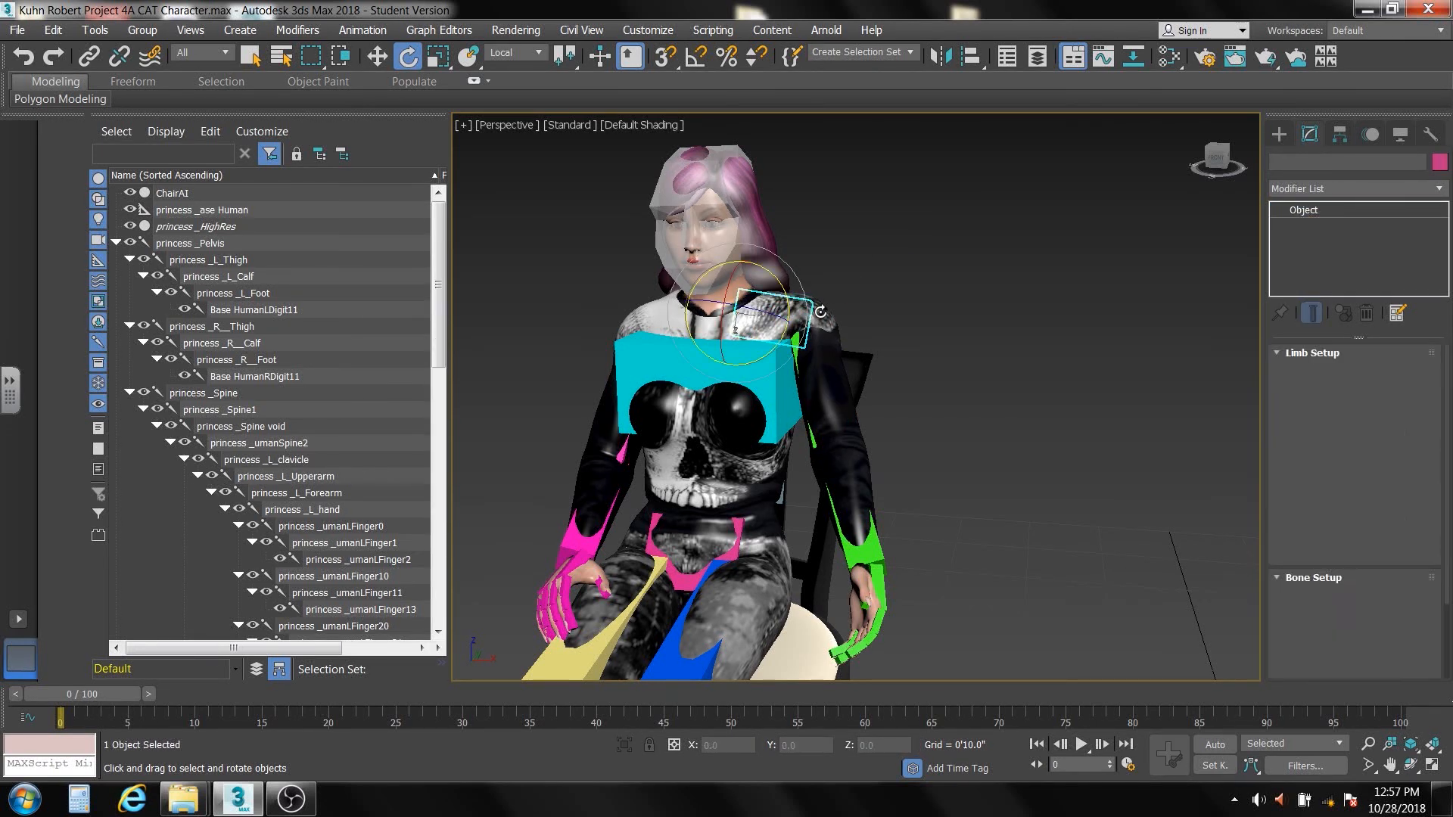
left_click_drag(786, 295, 791, 309)
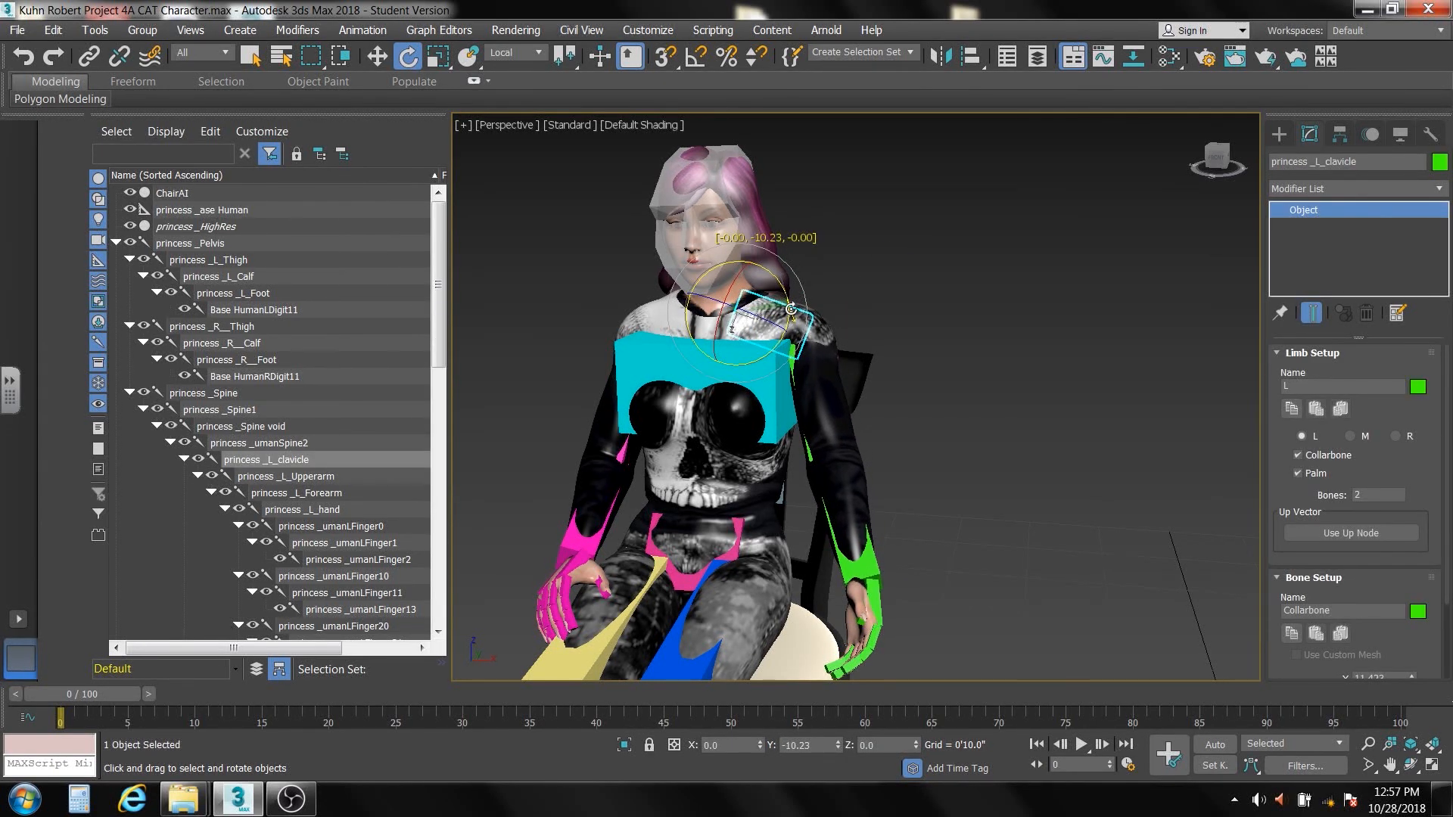
Rotate the left forearm so it bends up at the elbow with the hand raised beside the shoulder
left_click(846, 503)
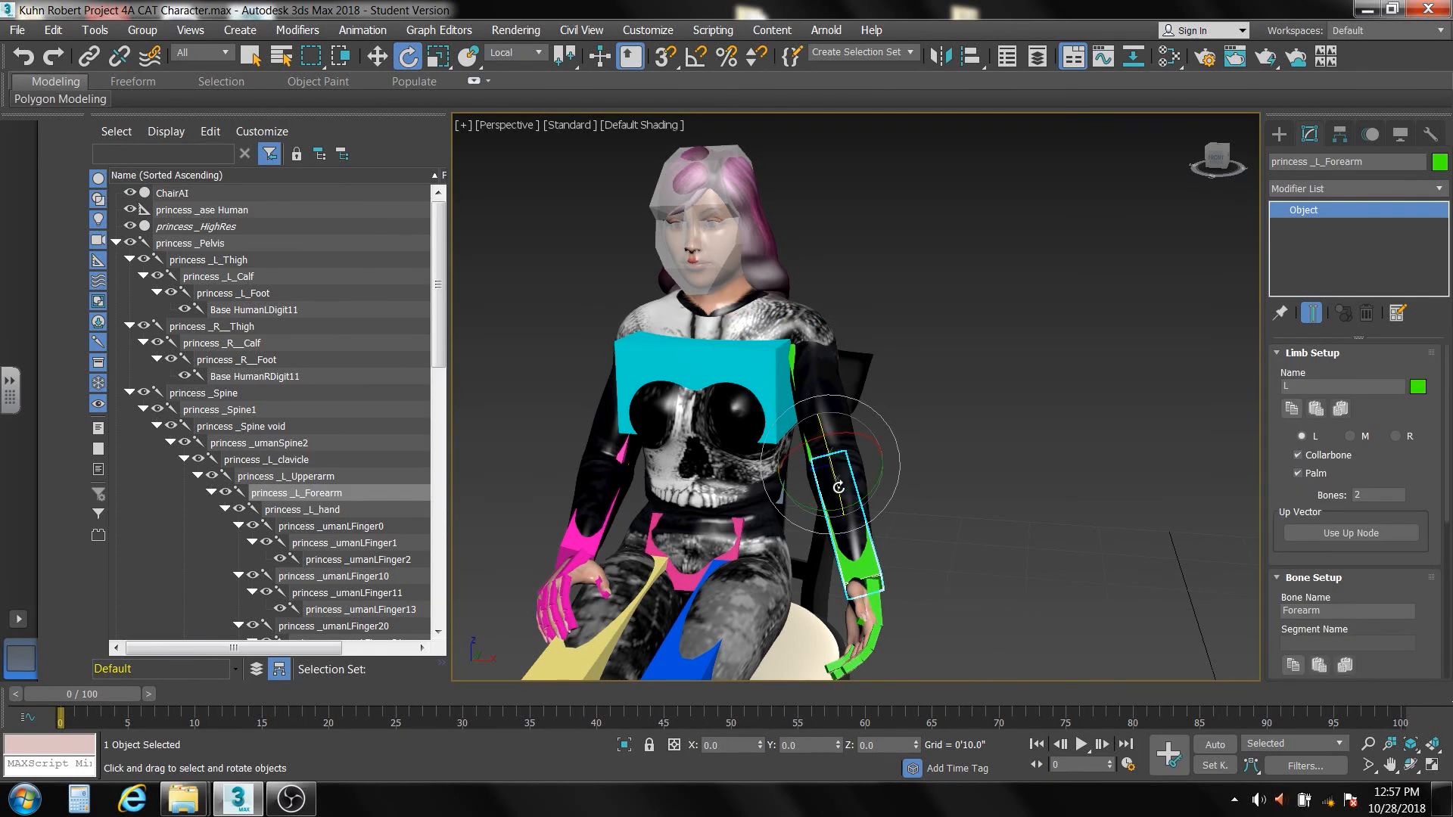
left_click_drag(840, 483, 788, 321)
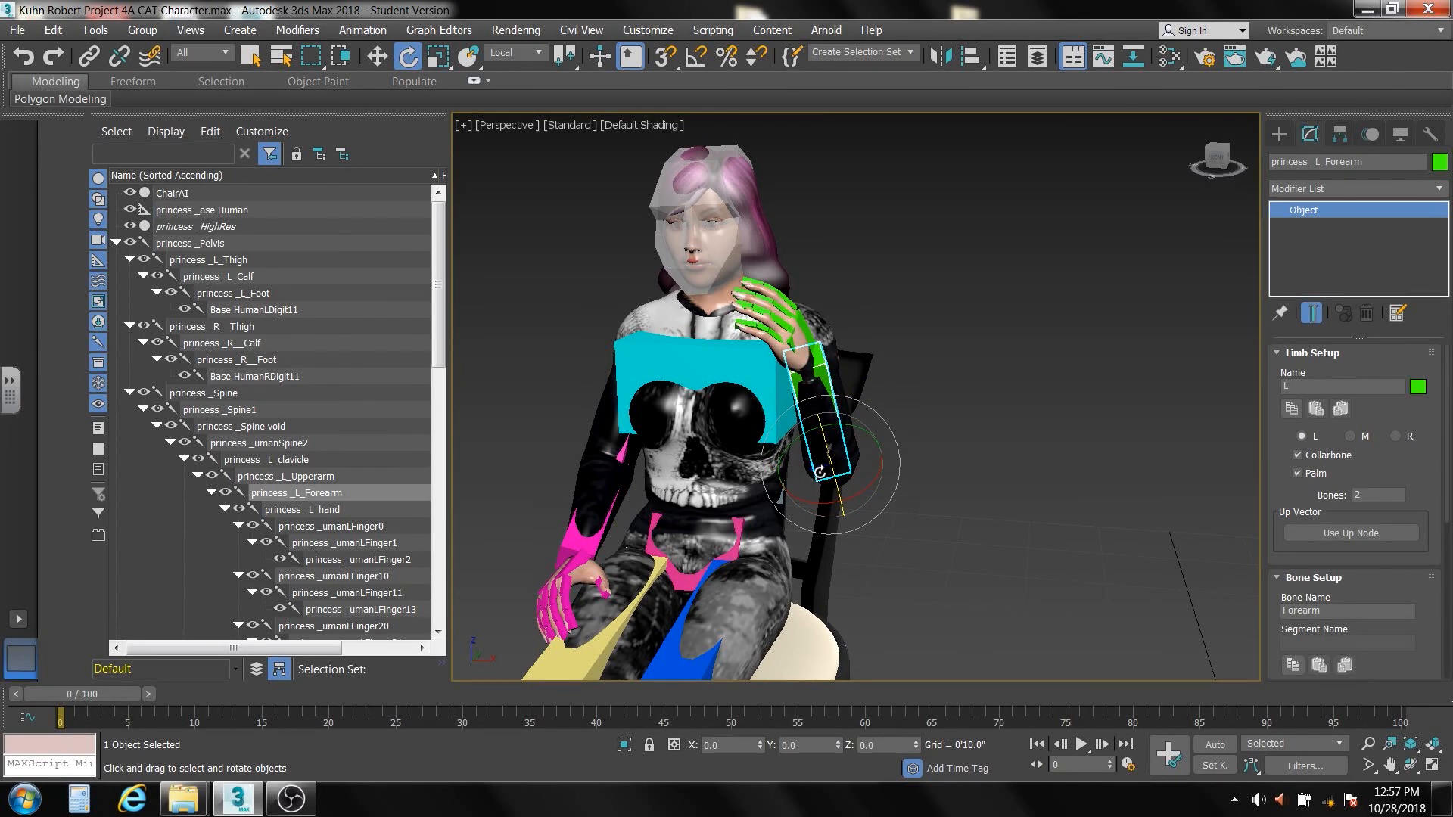
middle_click_drag(819, 476, 860, 461, "alt")
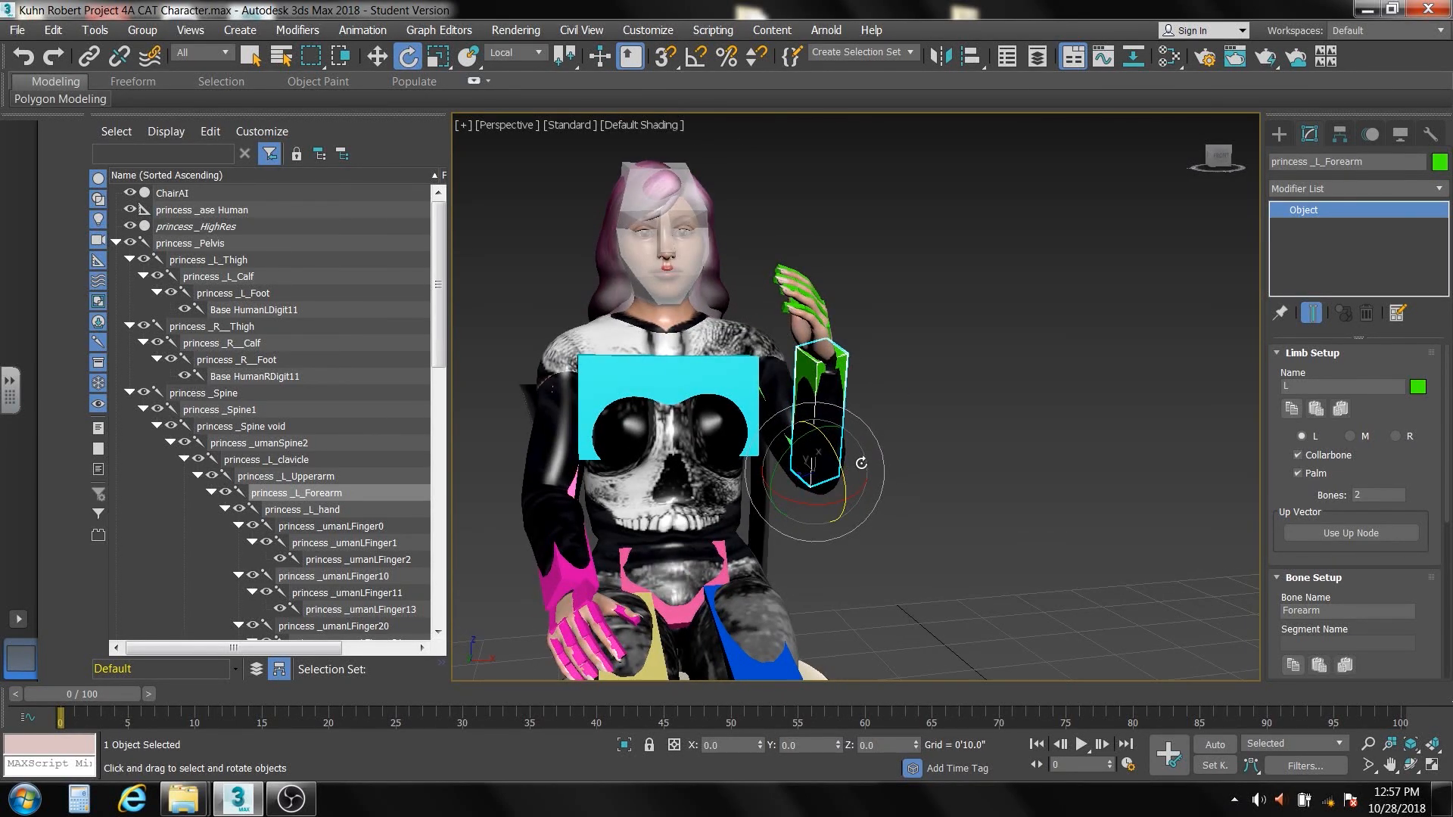
left_click_drag(811, 503, 854, 501)
Rotate the raised left hand so its palm faces forward in a waving pose
left_click(816, 344)
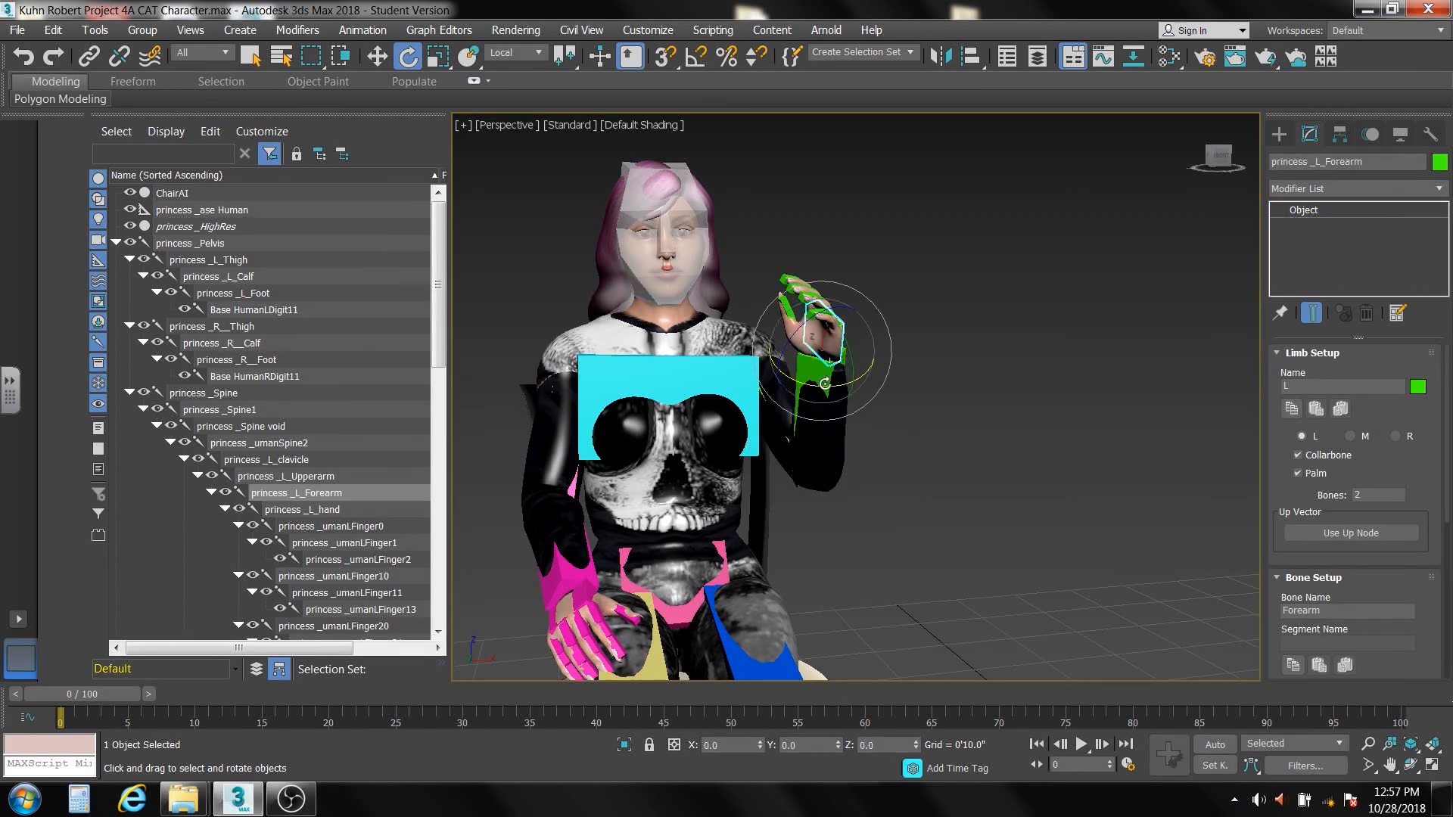
left_click_drag(810, 387, 863, 391)
left_click_drag(831, 302, 799, 360)
Select the head bone and turn the head slightly to one side
middle_click_drag(759, 386, 840, 354)
scroll(855, 378, "down", 3)
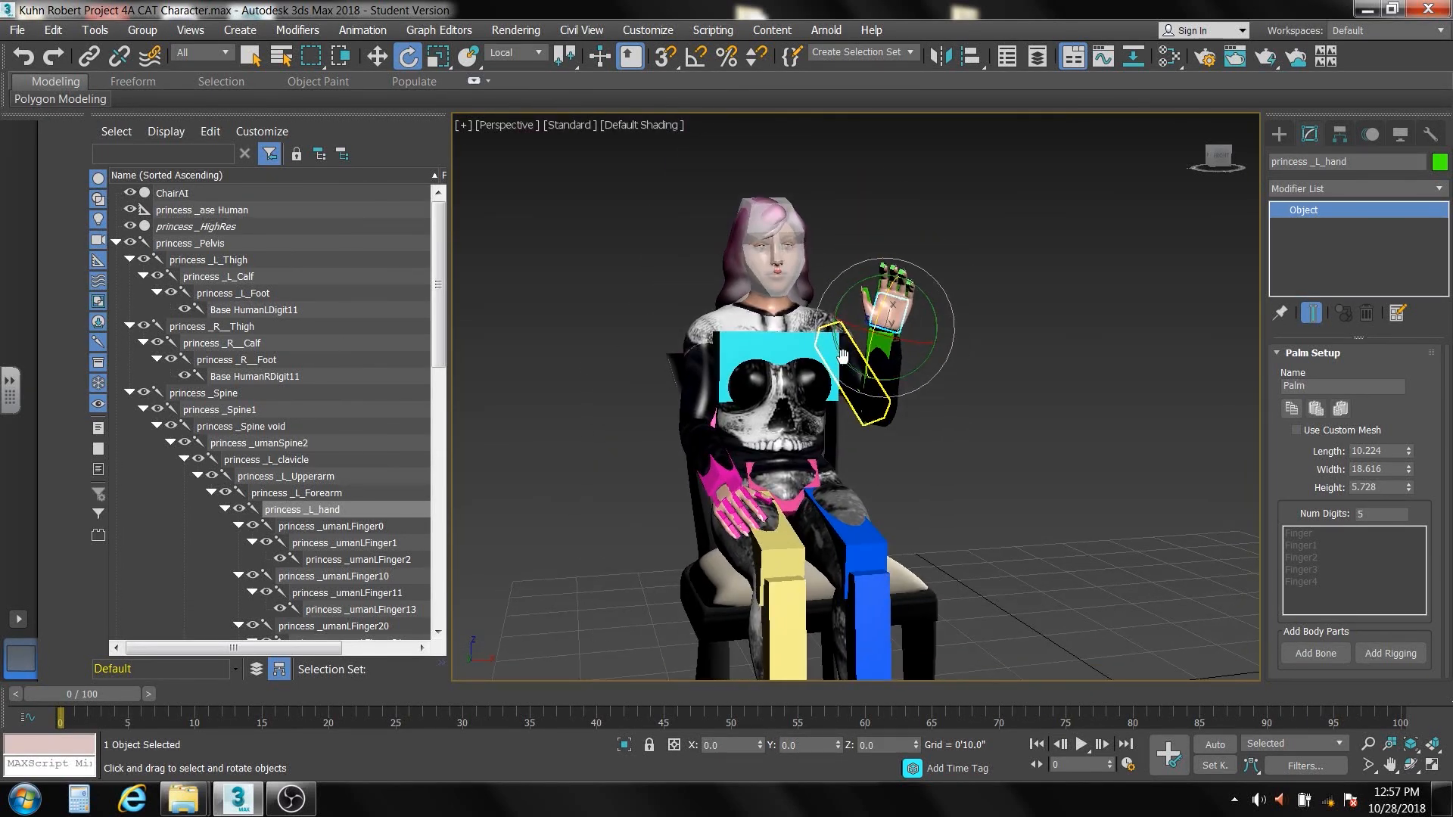
left_click(764, 277)
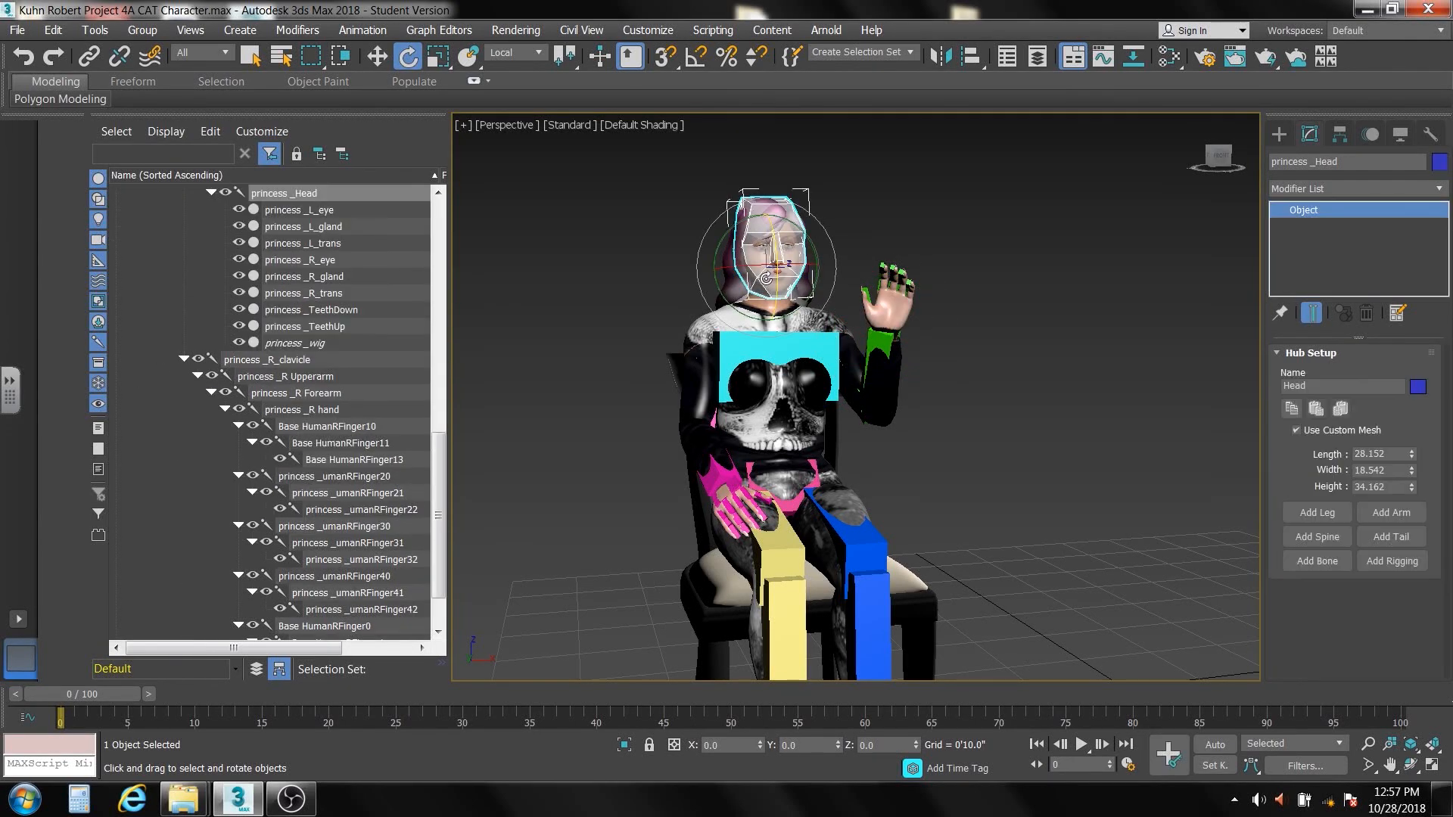
left_click_drag(802, 277, 801, 283)
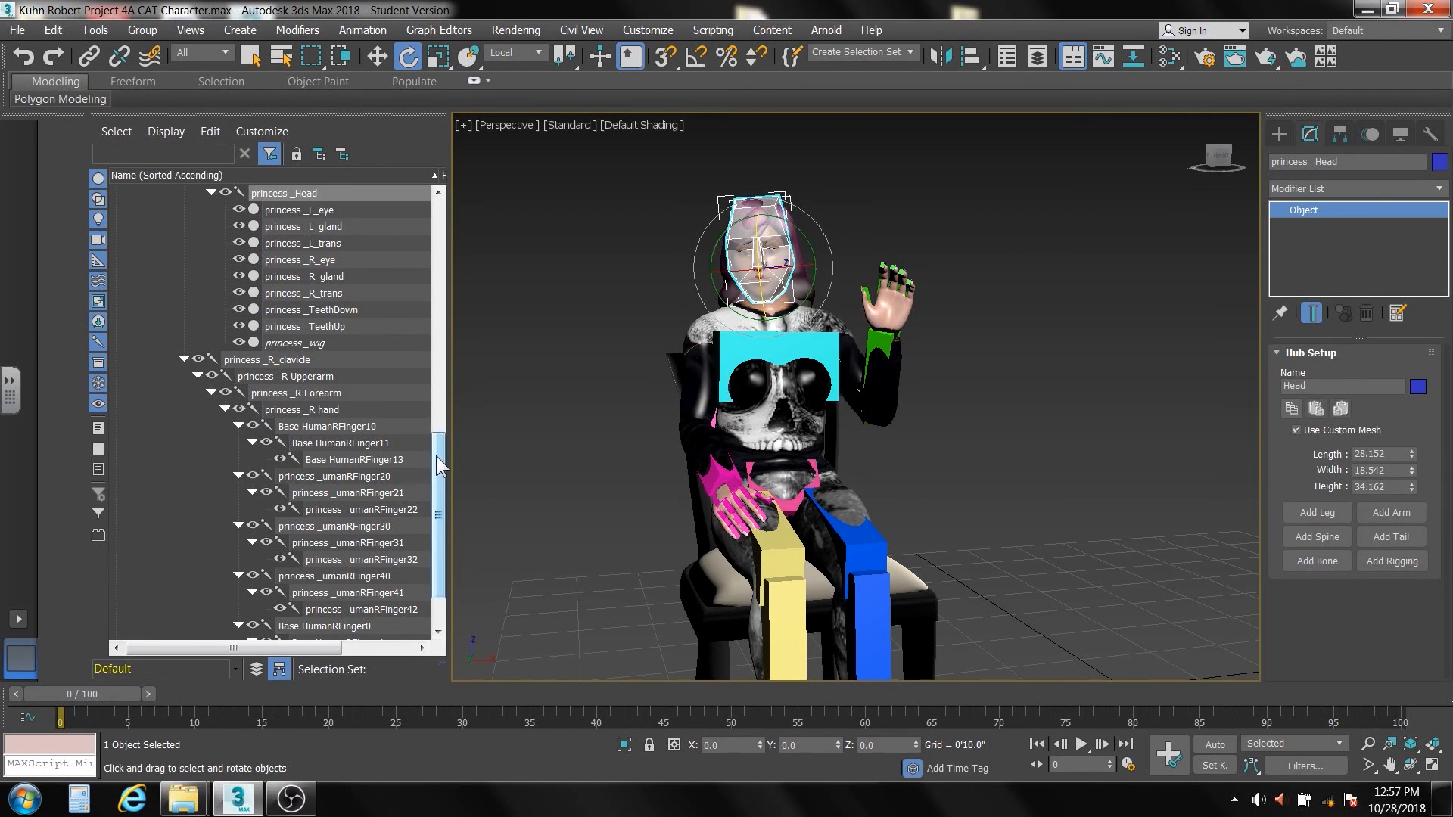
Select princess _Pelvis together with all of its child nodes and hide the posed rig
left_click_drag(436, 455, 450, 404)
left_click_drag(452, 417, 447, 221)
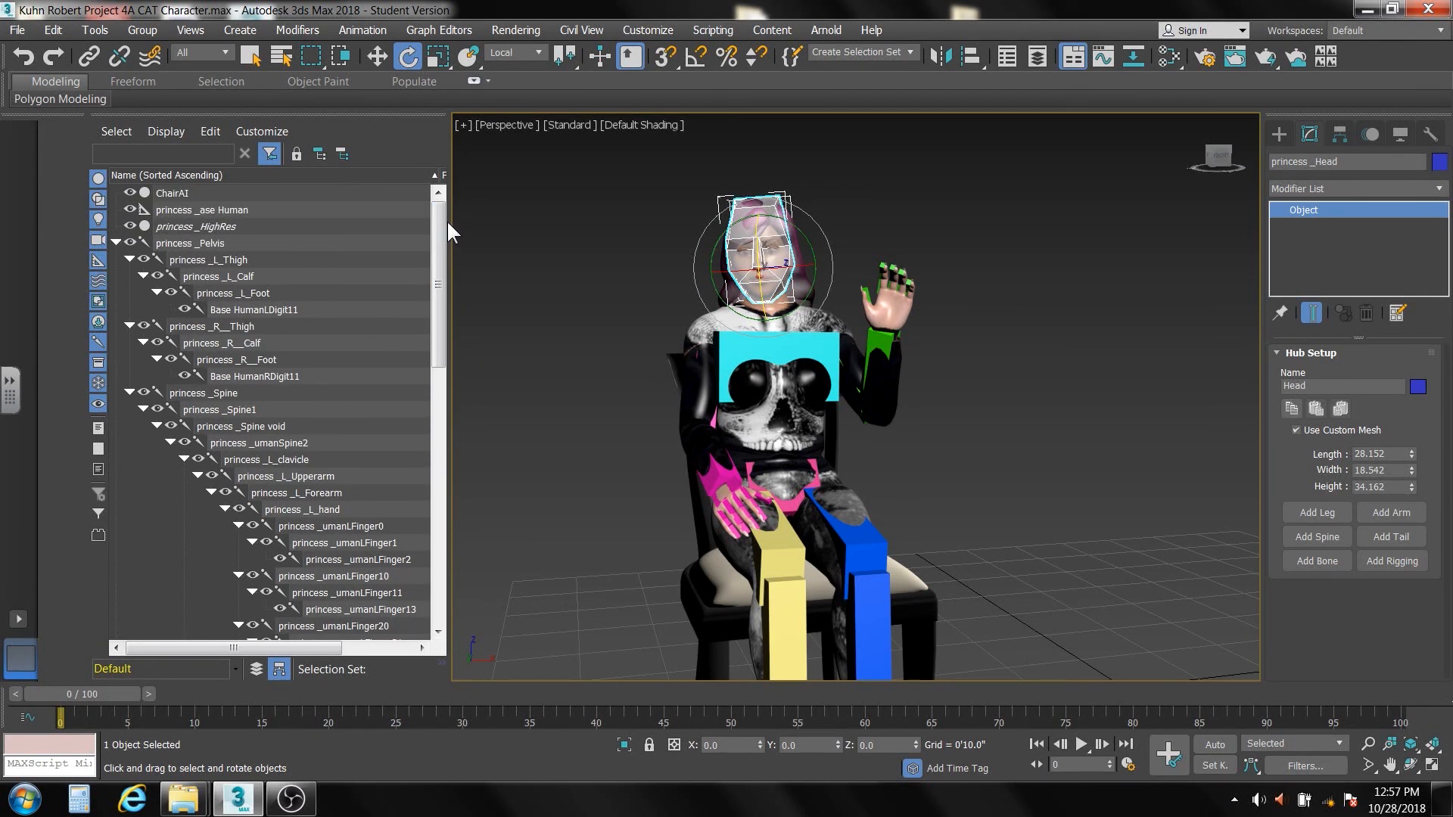
left_click(203, 242)
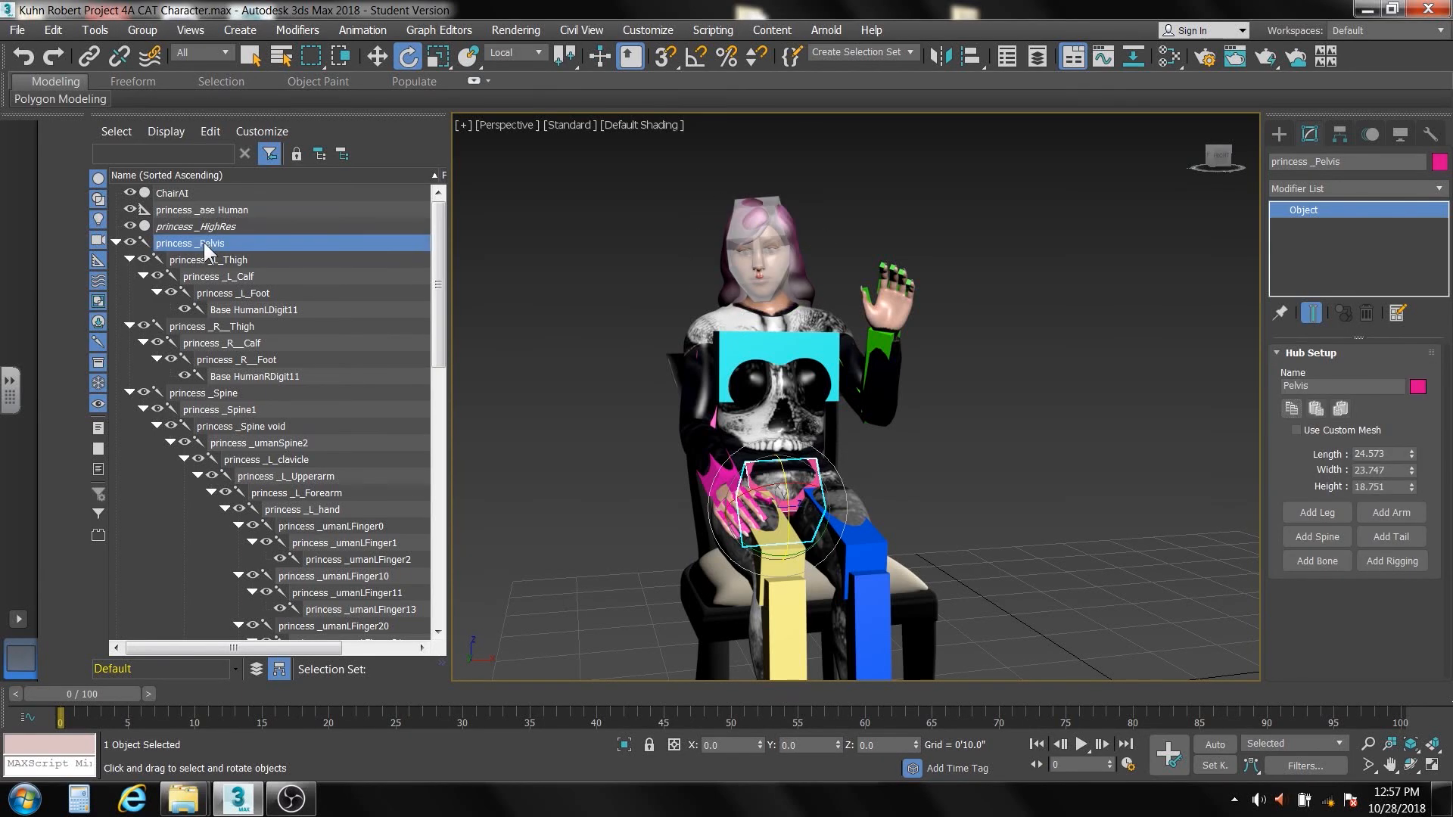
right_click(203, 242)
left_click(227, 255)
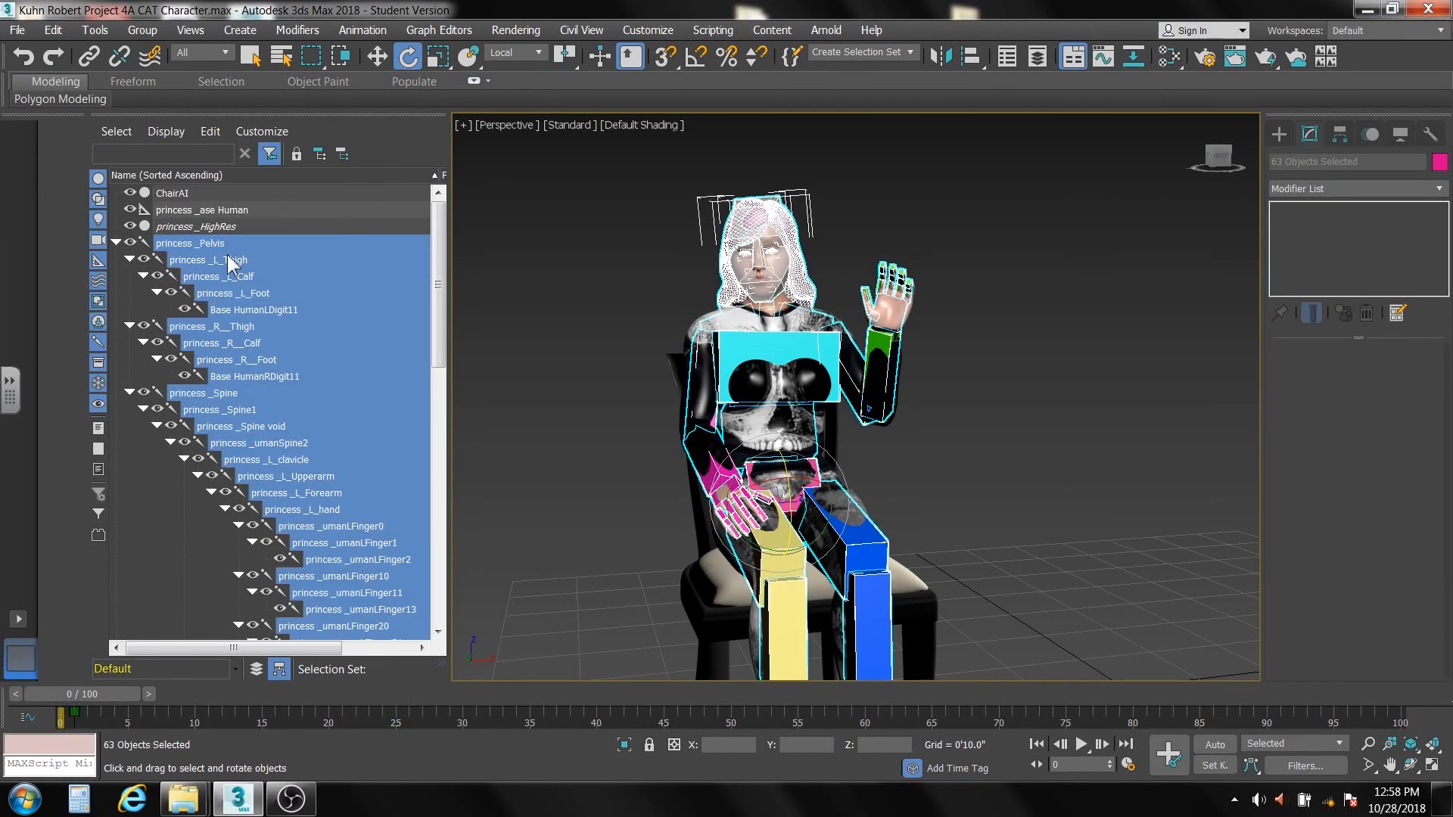
left_click(131, 242)
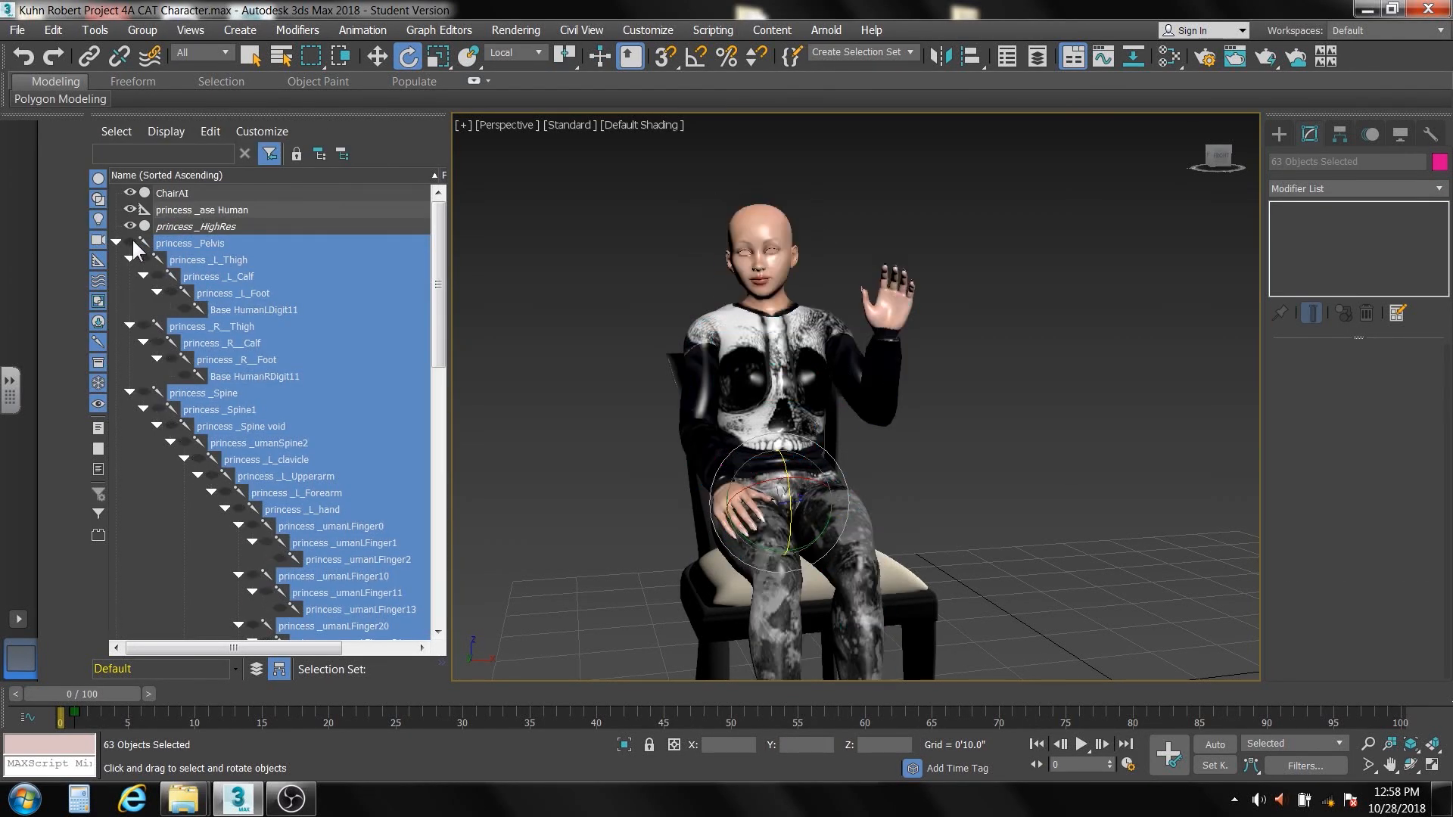
Unhide the objects under princess _Head, from princess _L_eye through princess _wig, and clear the selection
middle_click_drag(201, 580, 217, 363)
scroll(217, 362, "down", 5)
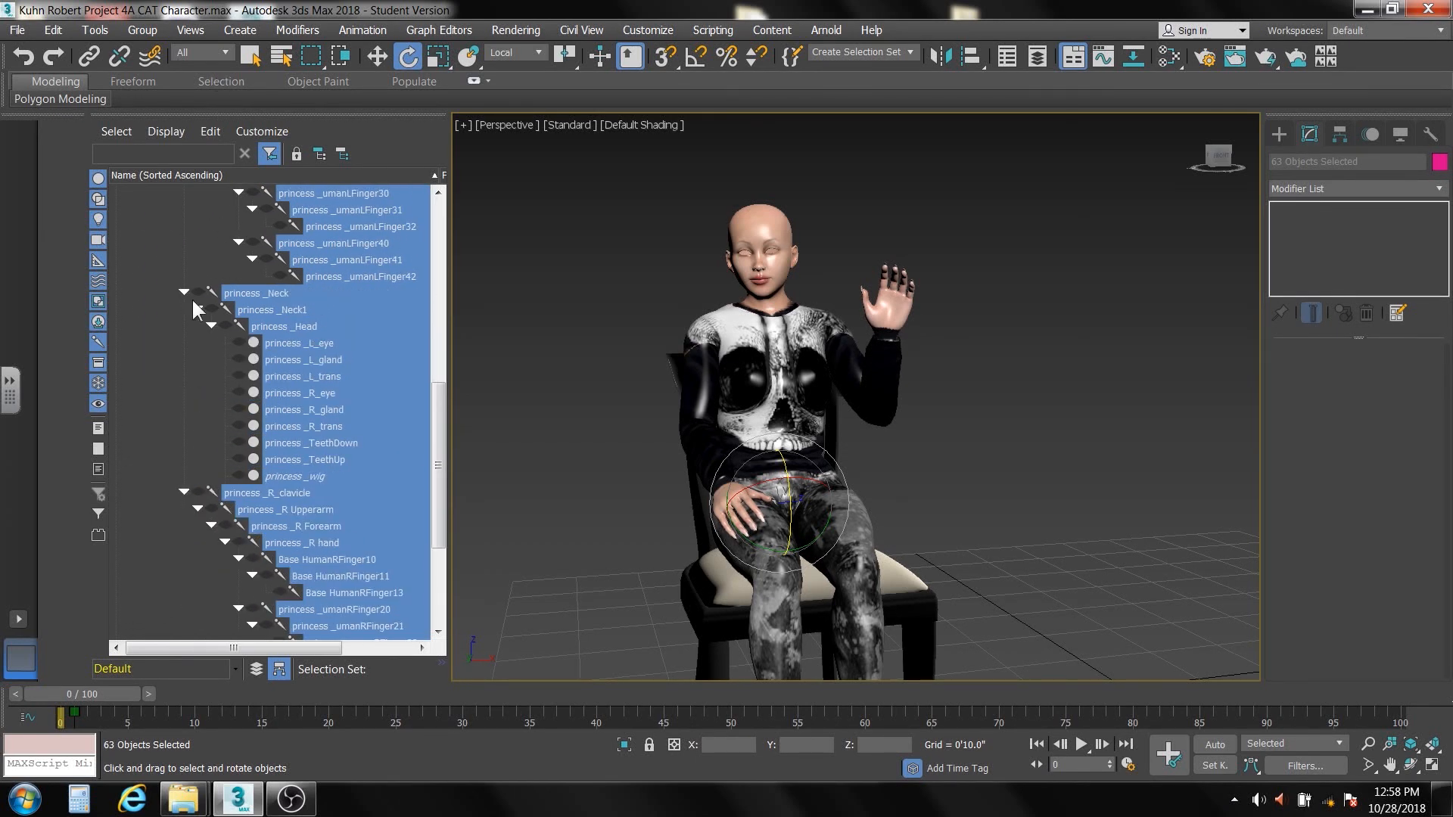
left_click(156, 367)
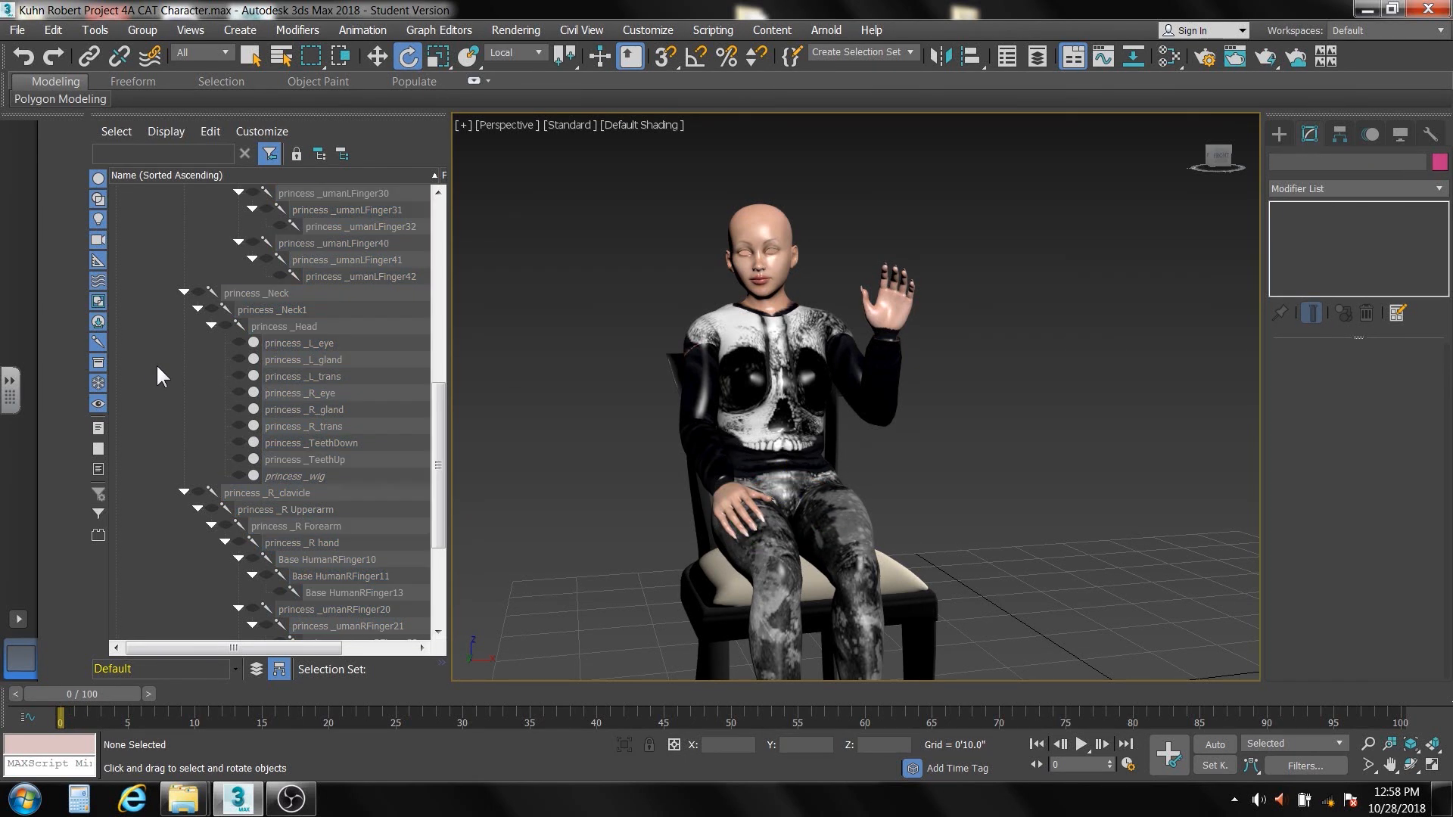
left_click(283, 342)
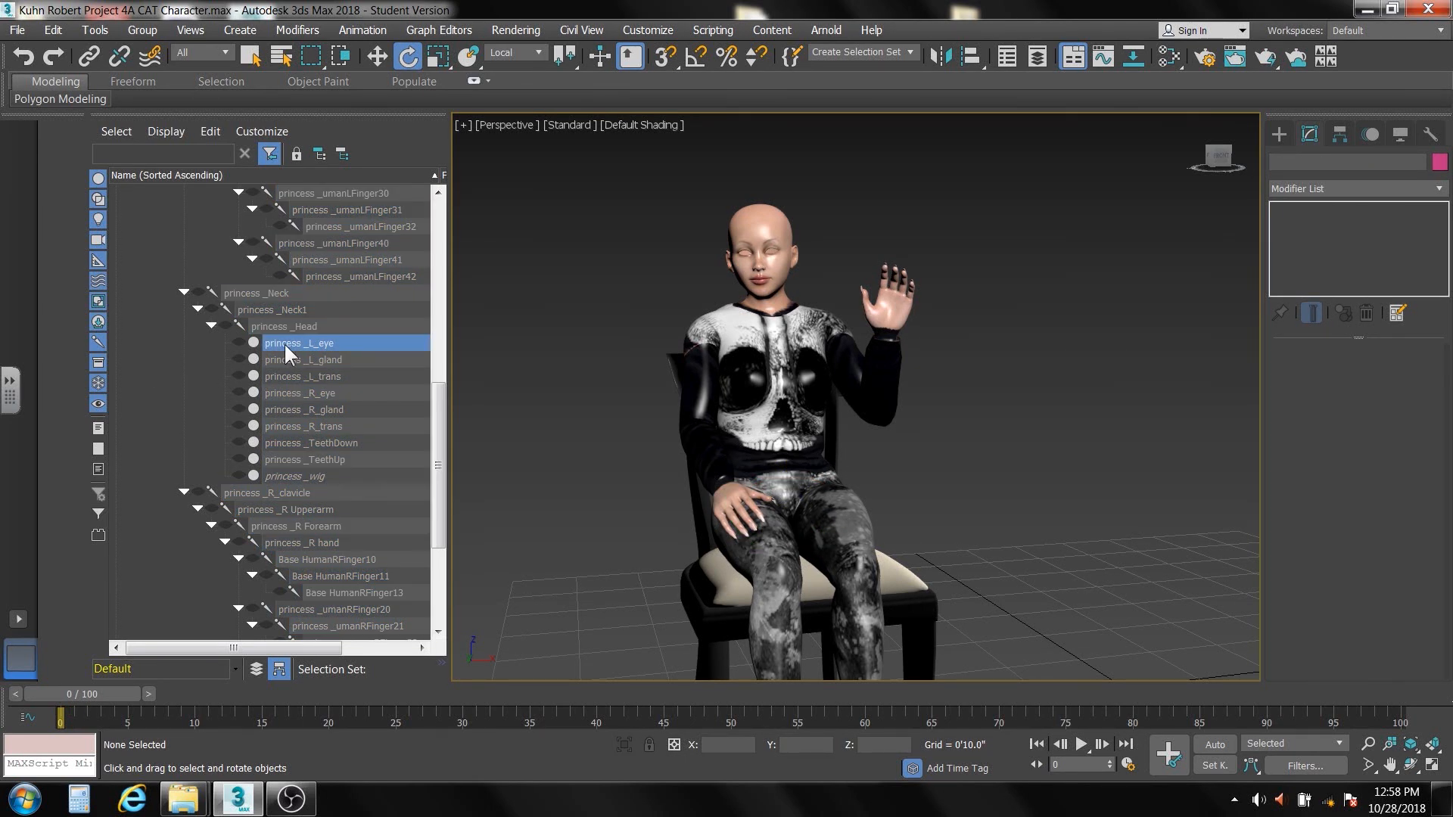
left_click(301, 475, "shift")
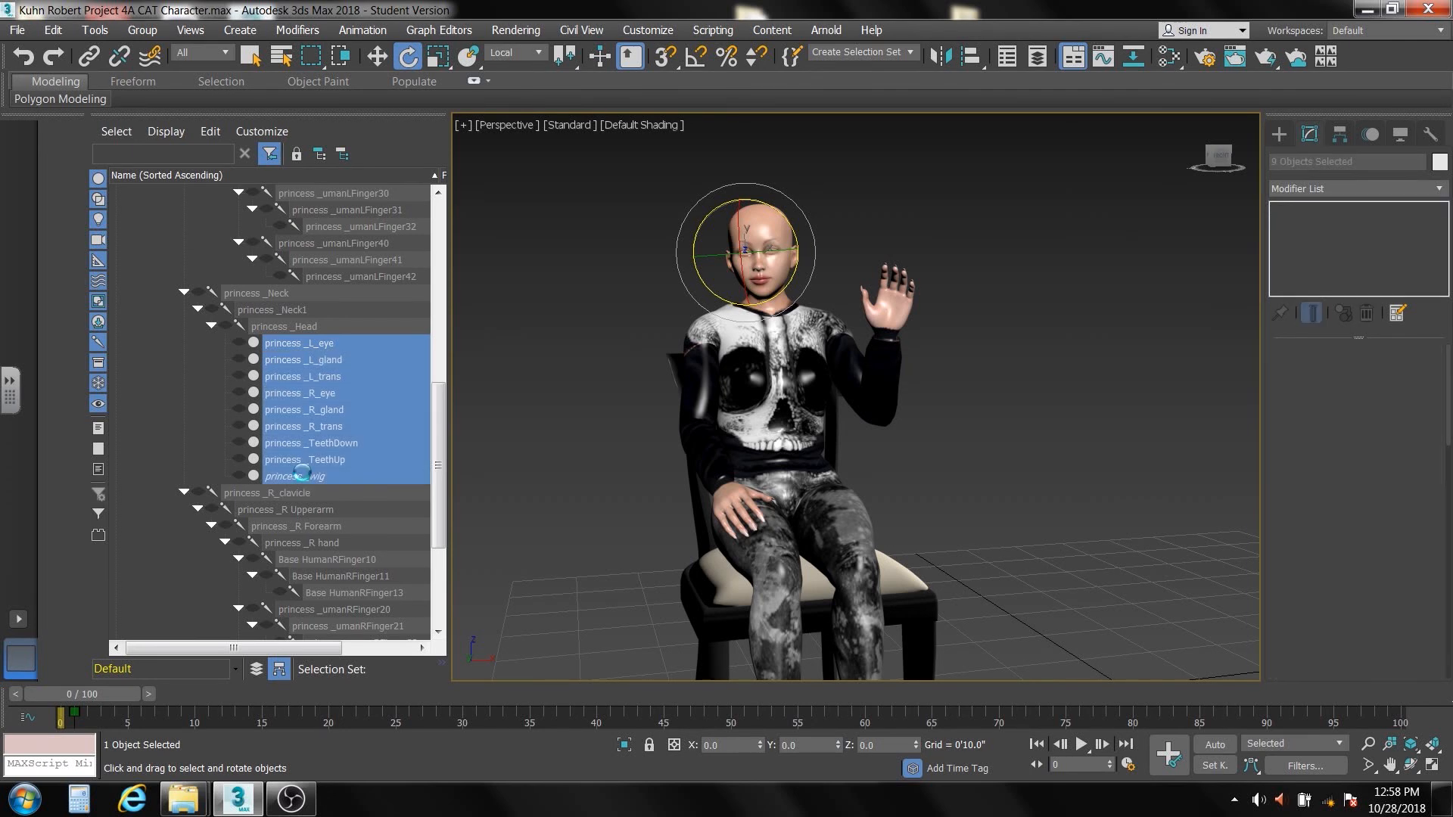
left_click(240, 342)
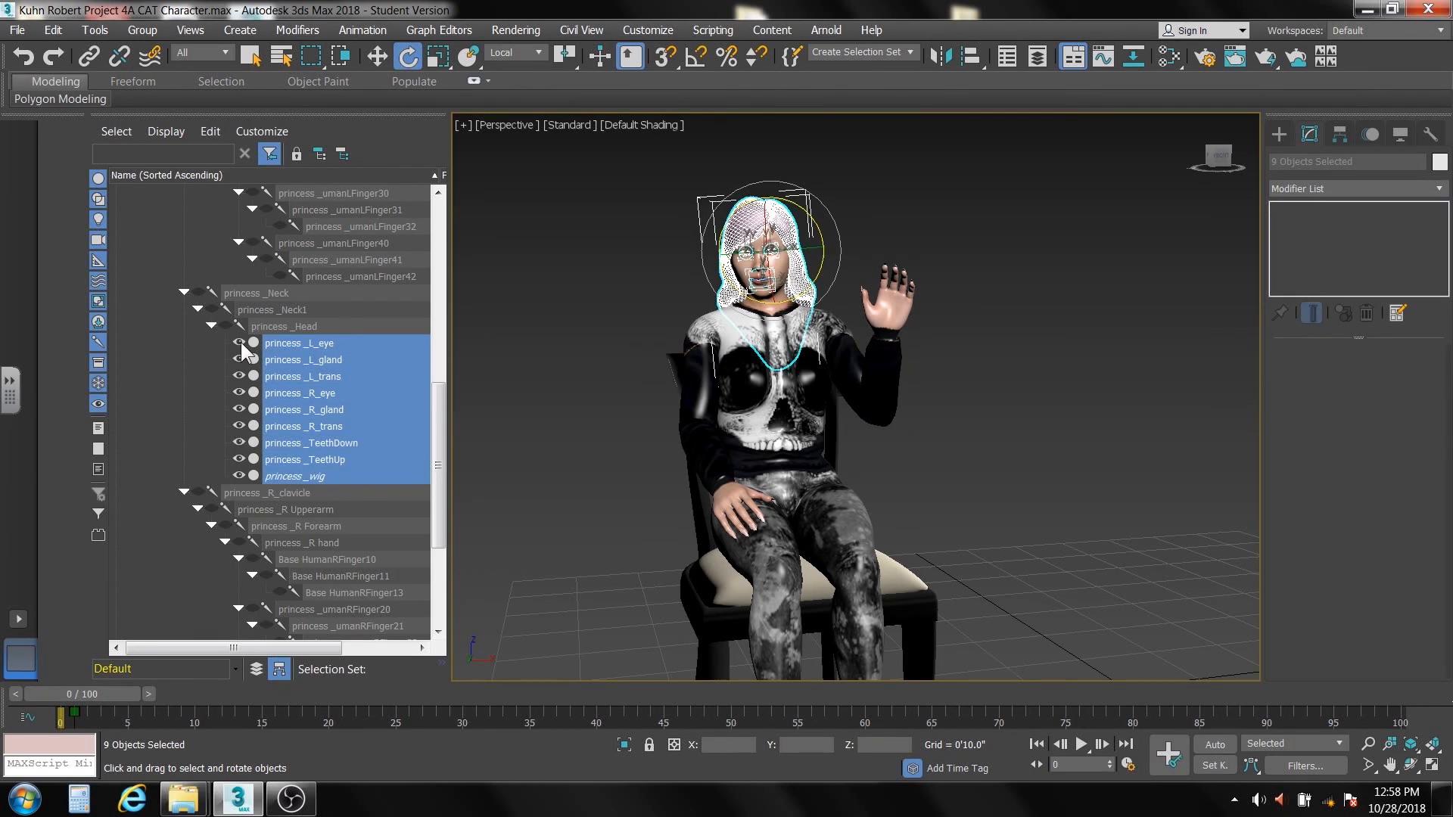
left_click(156, 361)
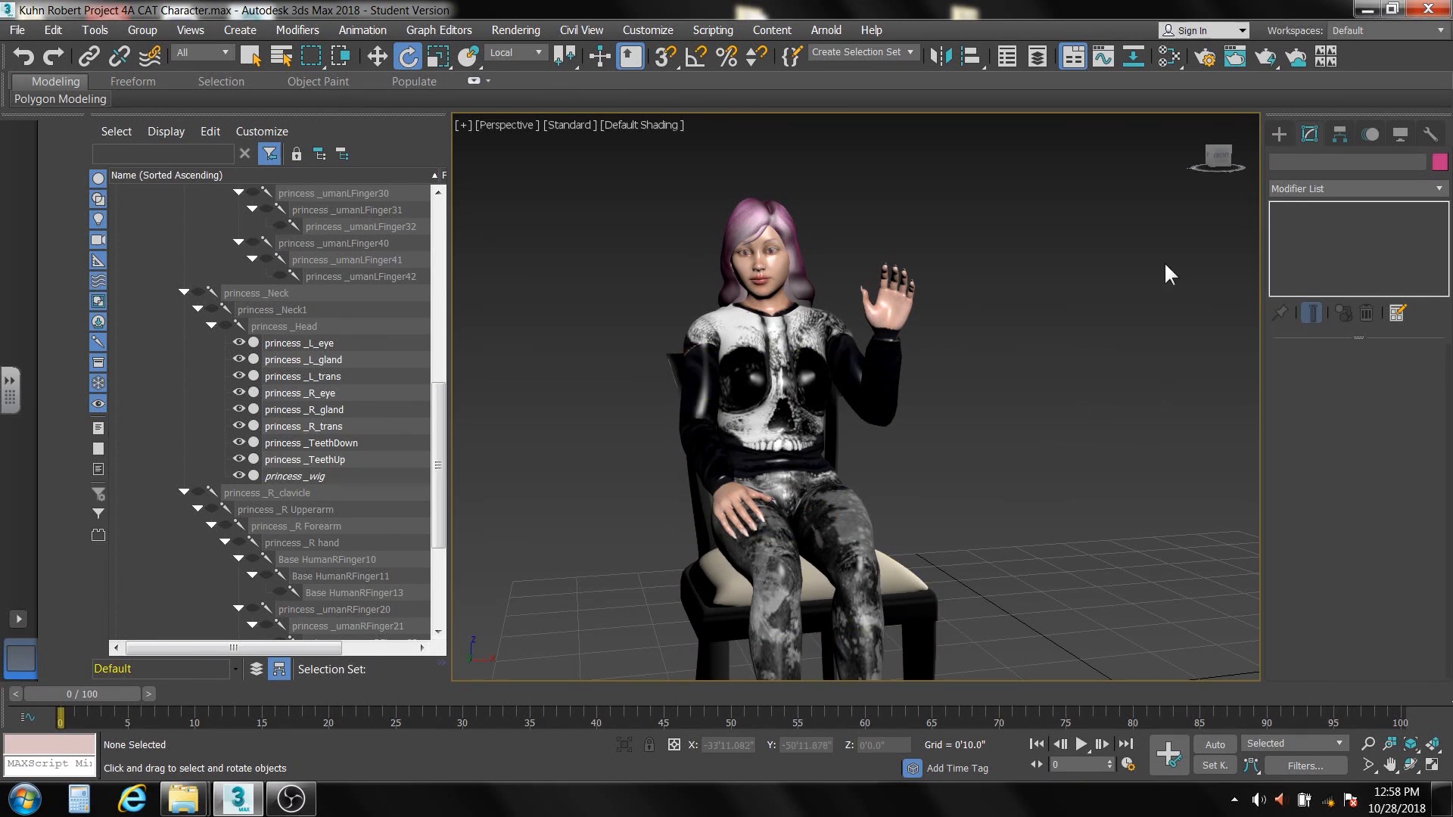
Set the render output size to the HDTV (video) preset at 1280x720 and close the render settings
left_click(1204, 59)
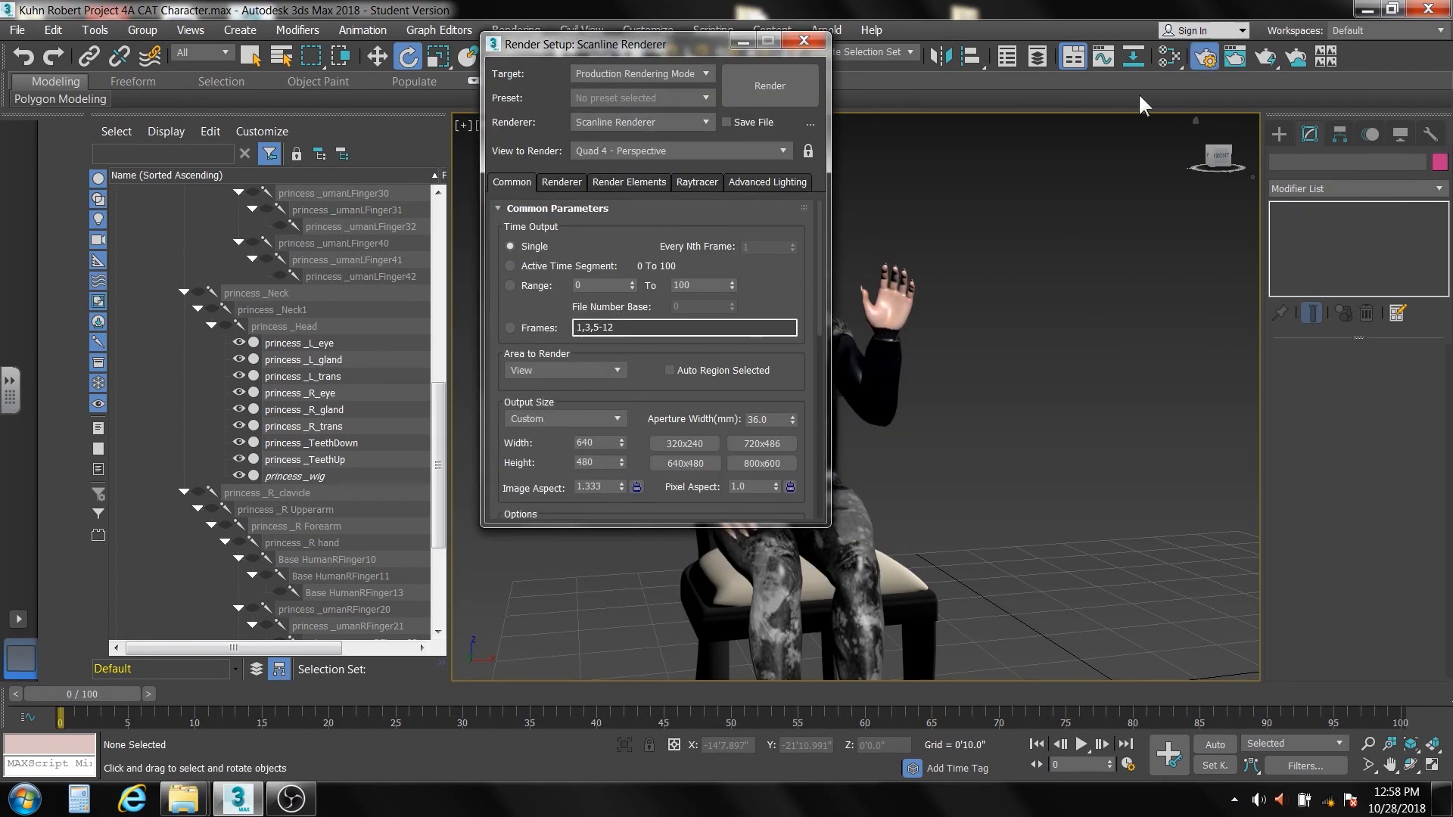
left_click(616, 418)
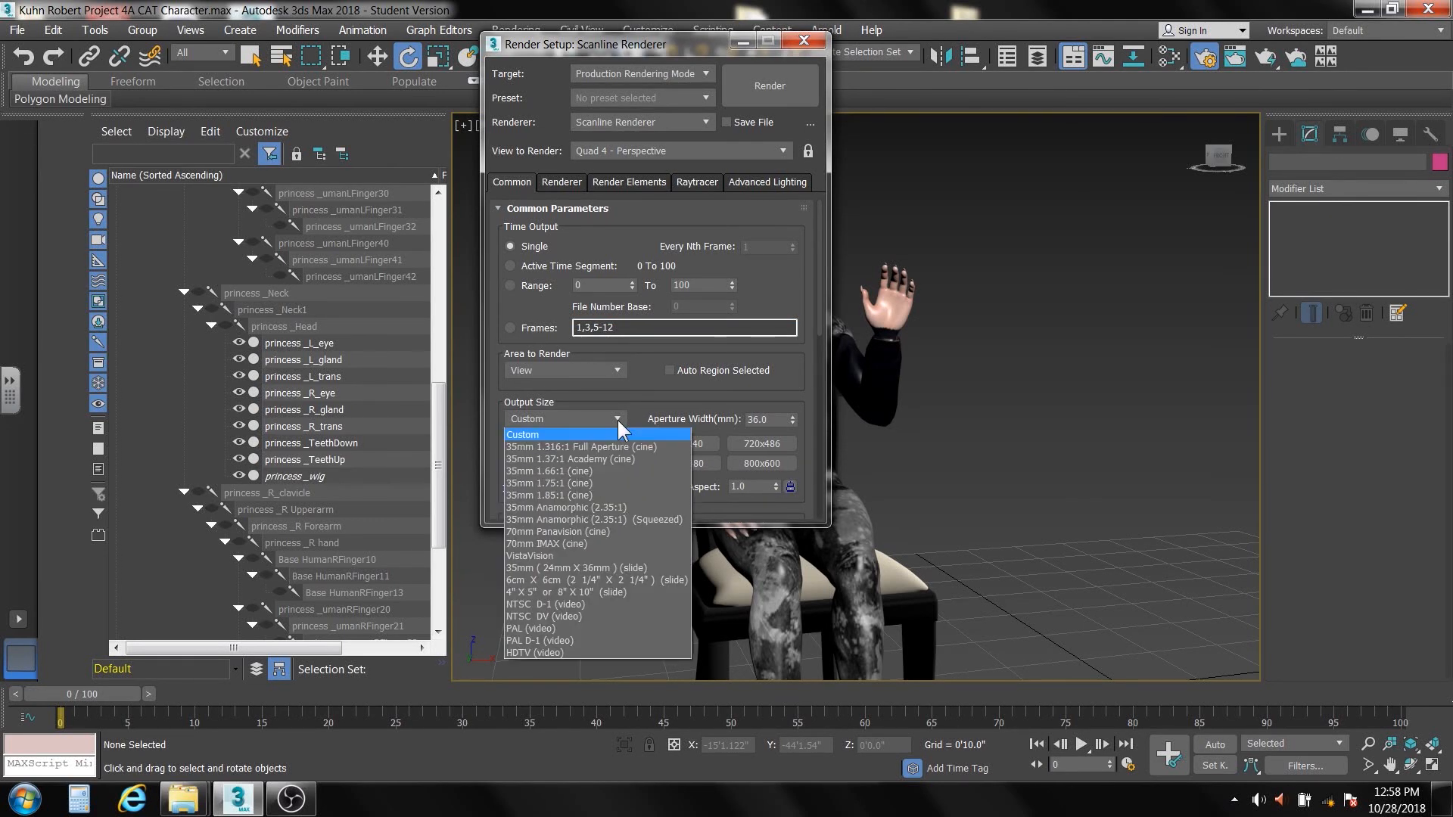
left_click(544, 649)
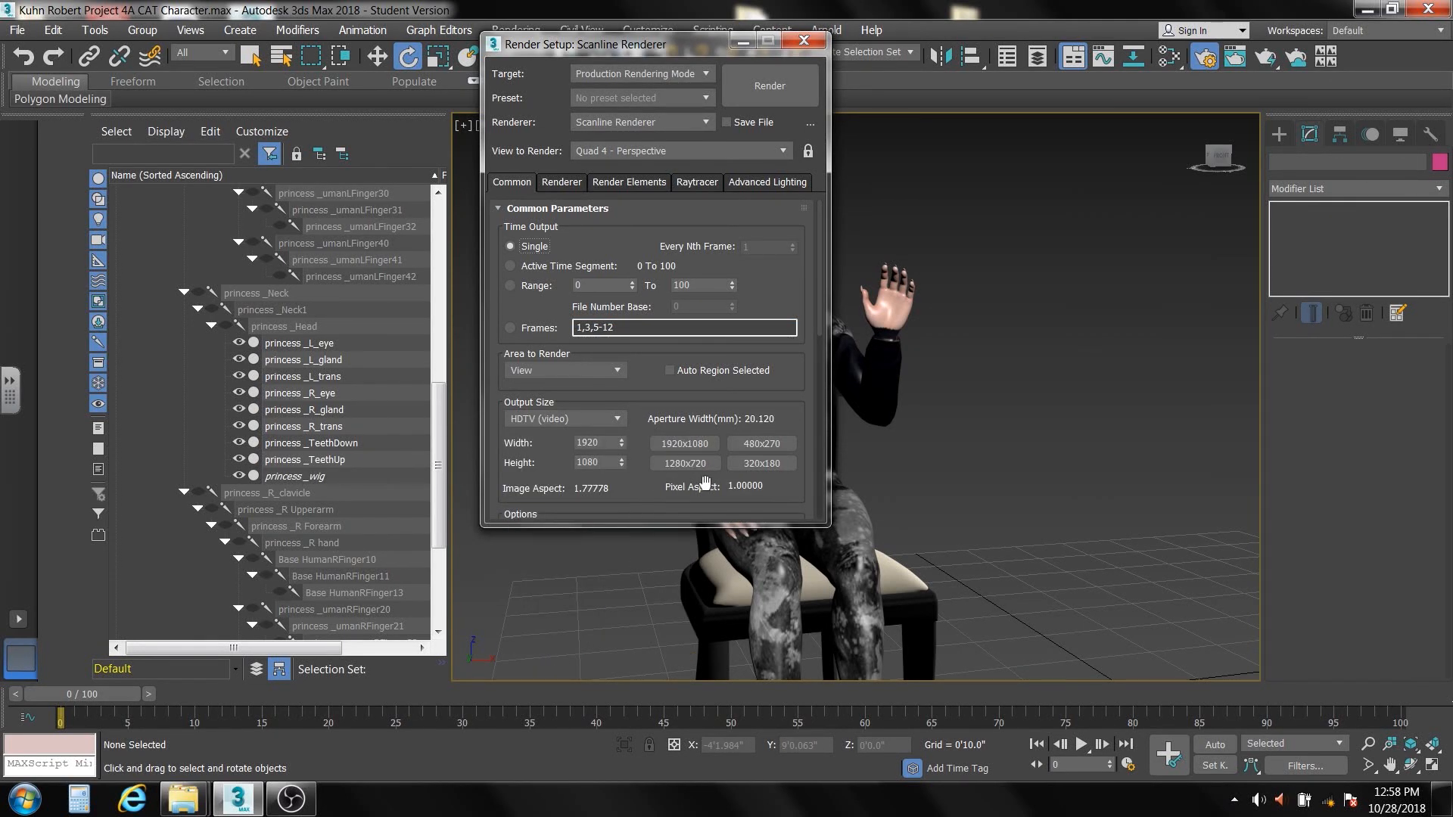
left_click(694, 460)
left_click(804, 40)
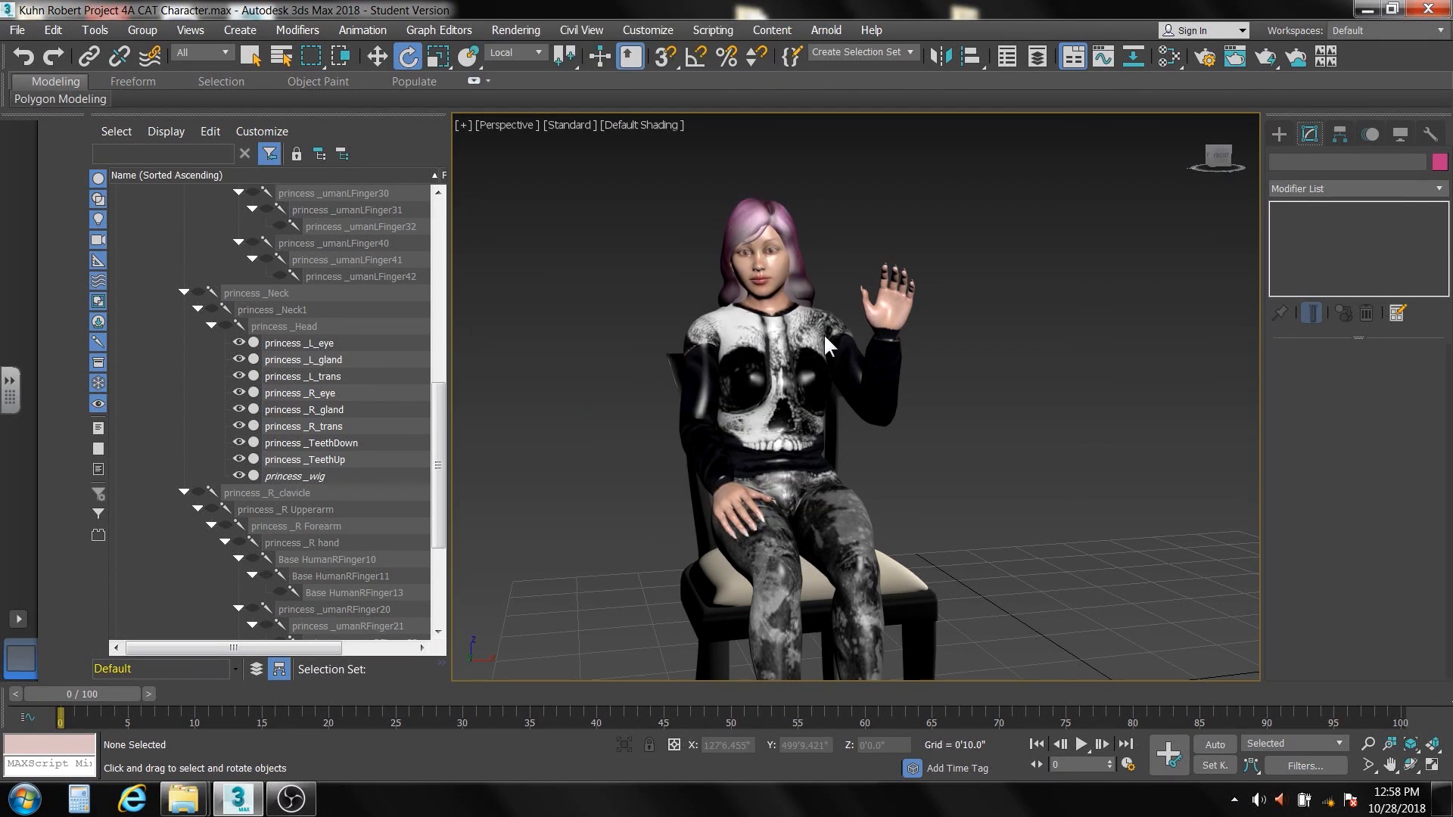
Show the safe frame in the perspective view and frame the whole seated character from head to boots inside it
key("shift+f")
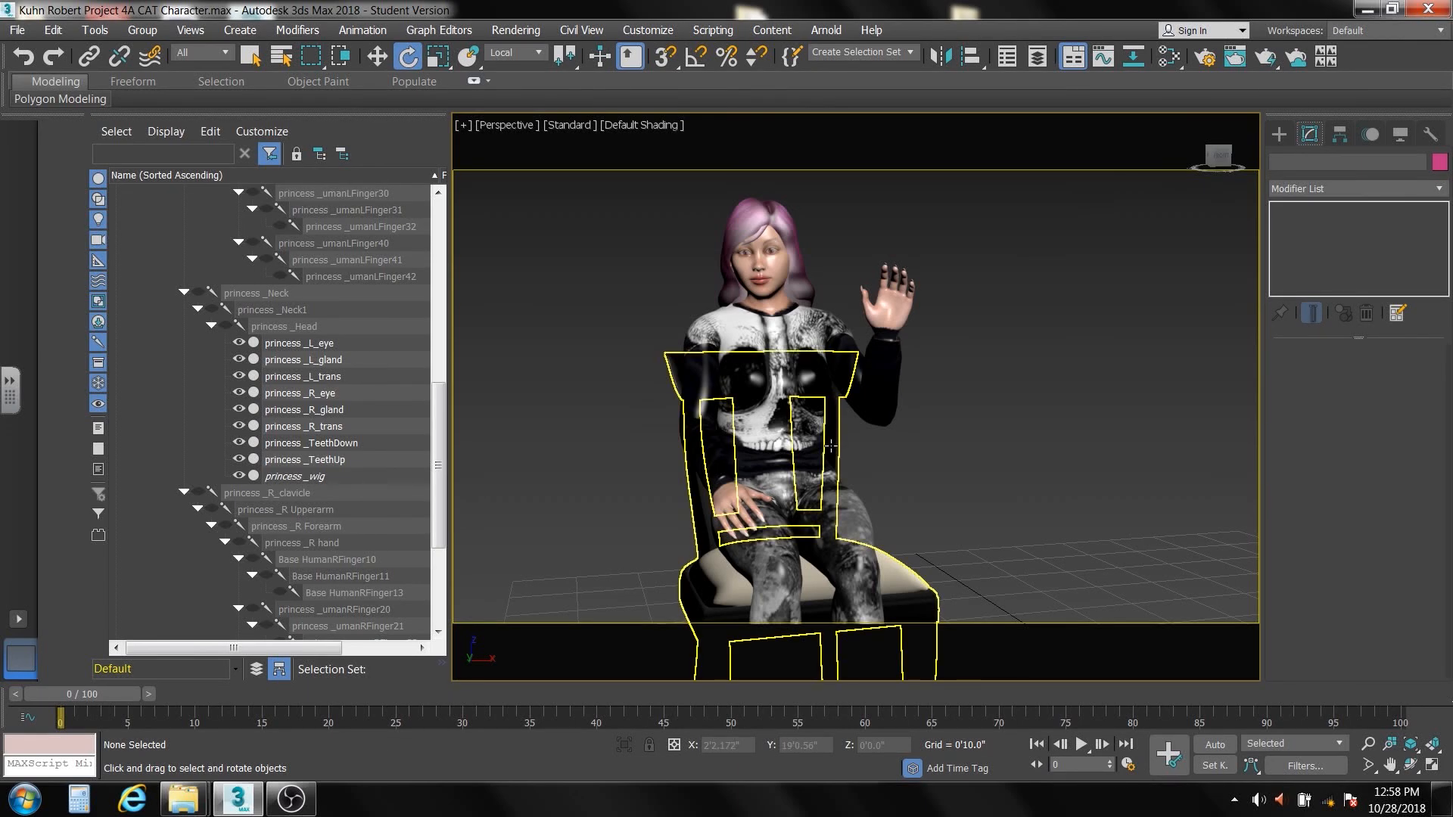
middle_click_drag(830, 447, 907, 418)
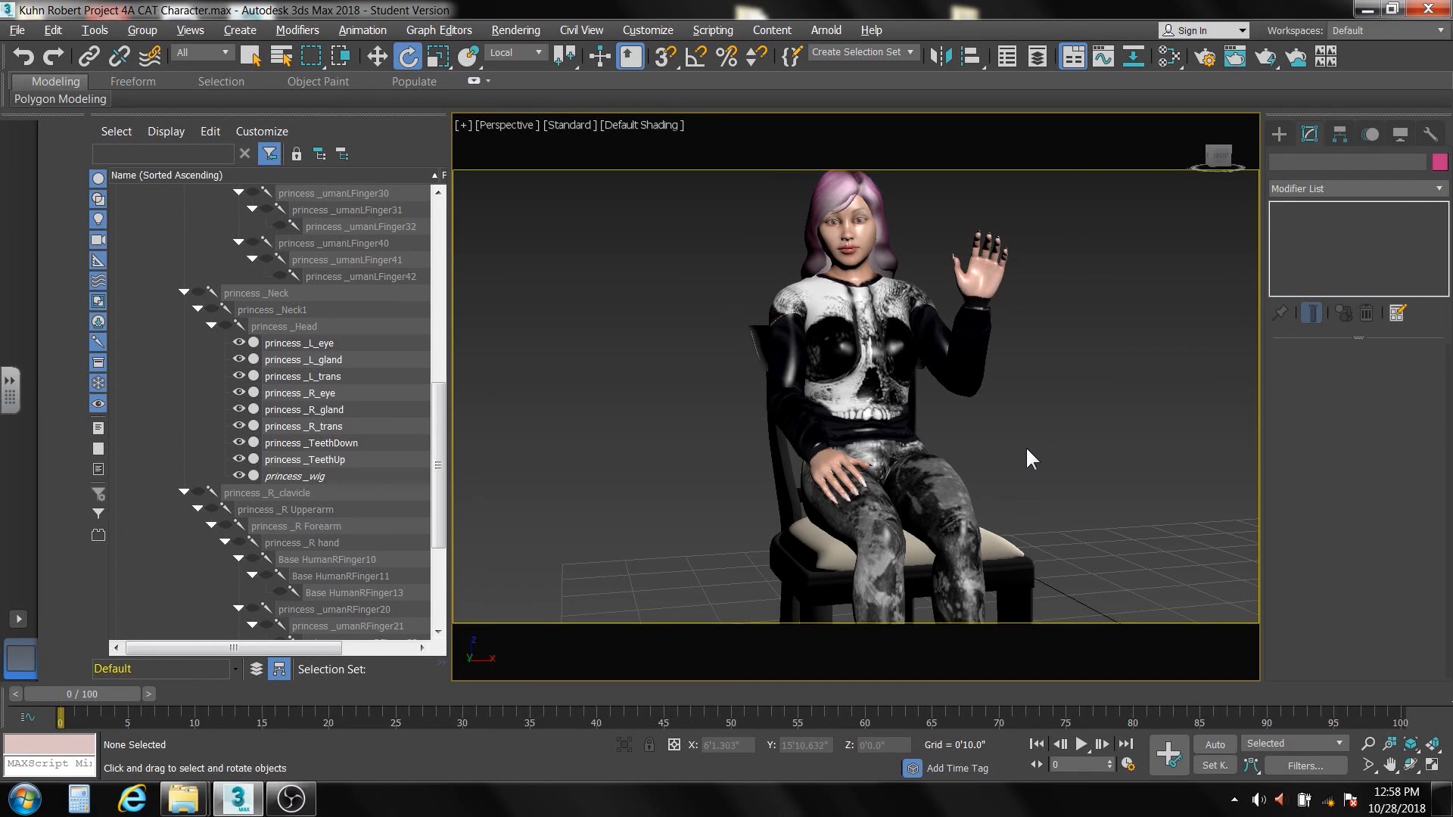
middle_click_drag(1025, 447, 997, 418, "alt")
scroll(1026, 448, "down", 4)
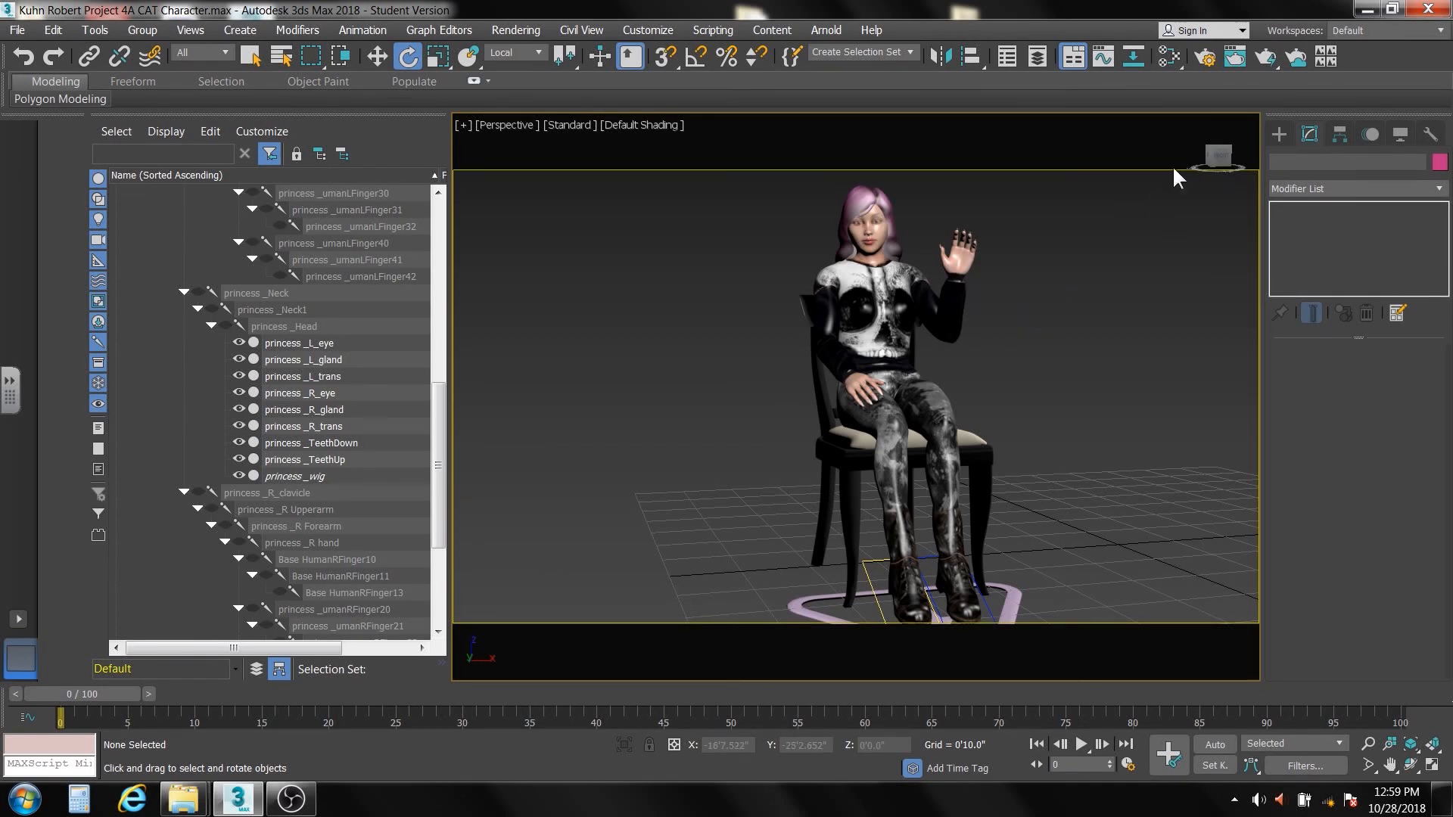
Render the perspective view of the seated character, continuing despite the missing chair map files
left_click(1265, 57)
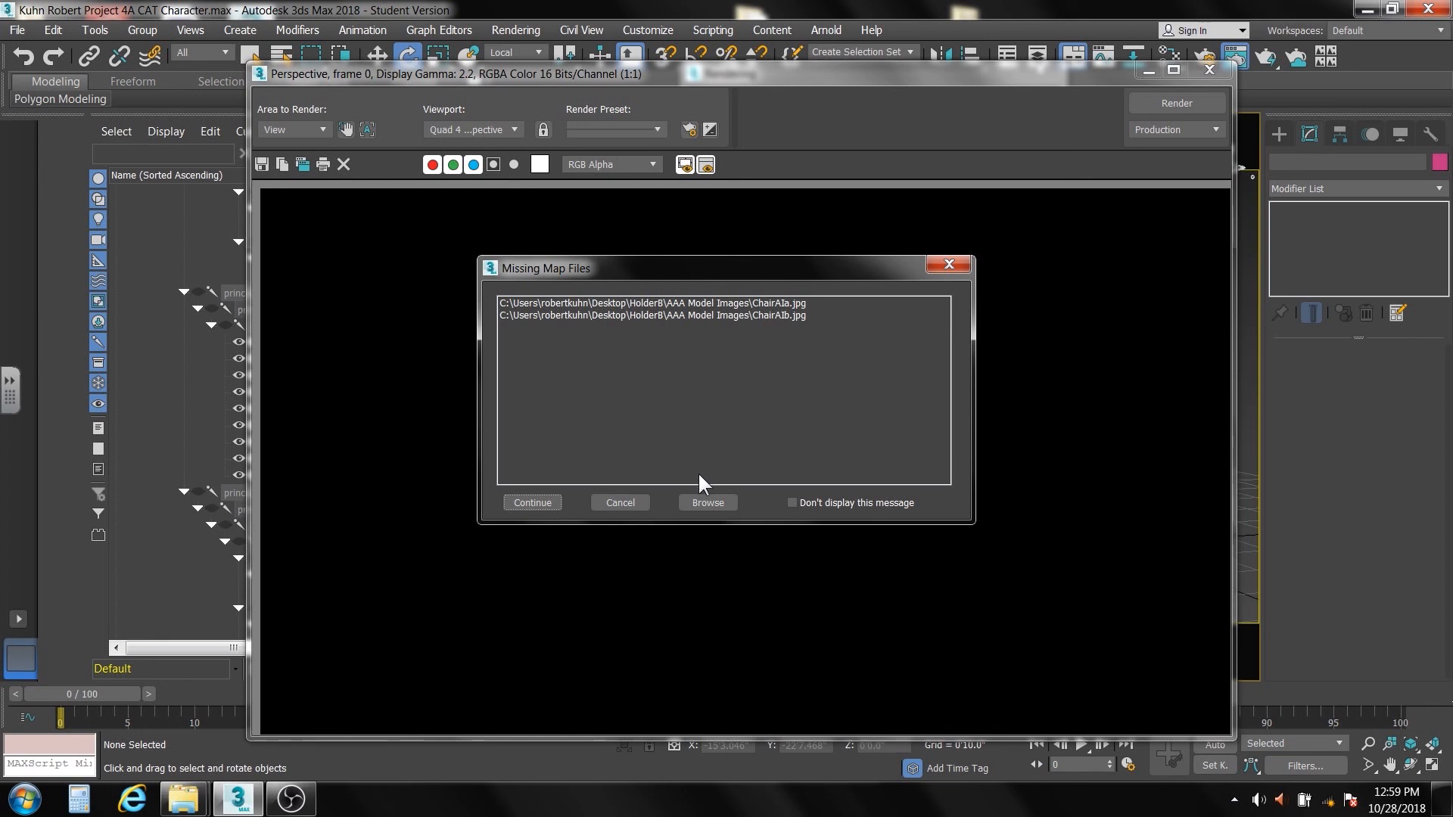
left_click(530, 503)
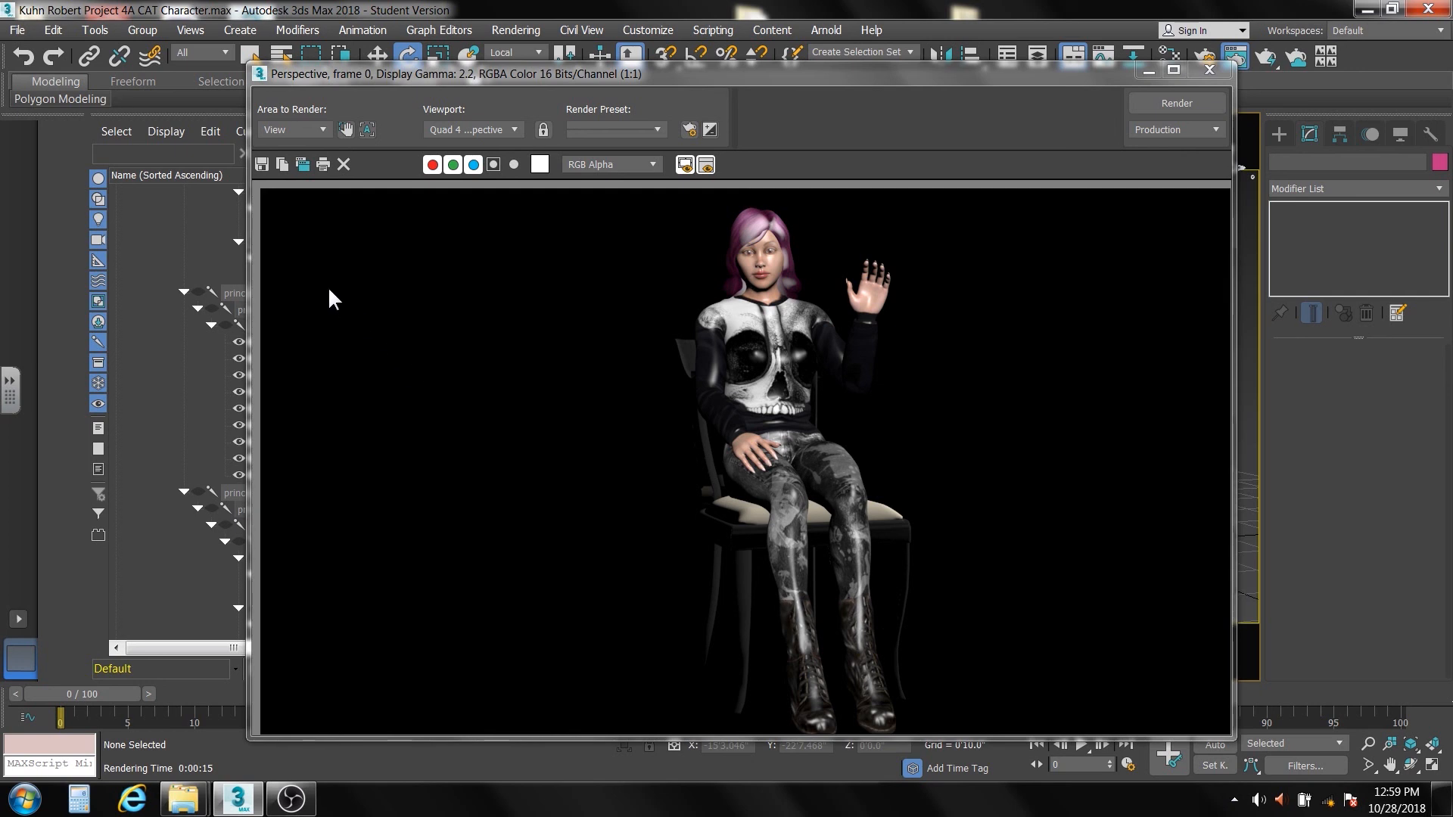
Start saving the rendered image and go to the Project 4A Cat Character folder under T Teacher-Student, Art, Period 1
left_click(262, 164)
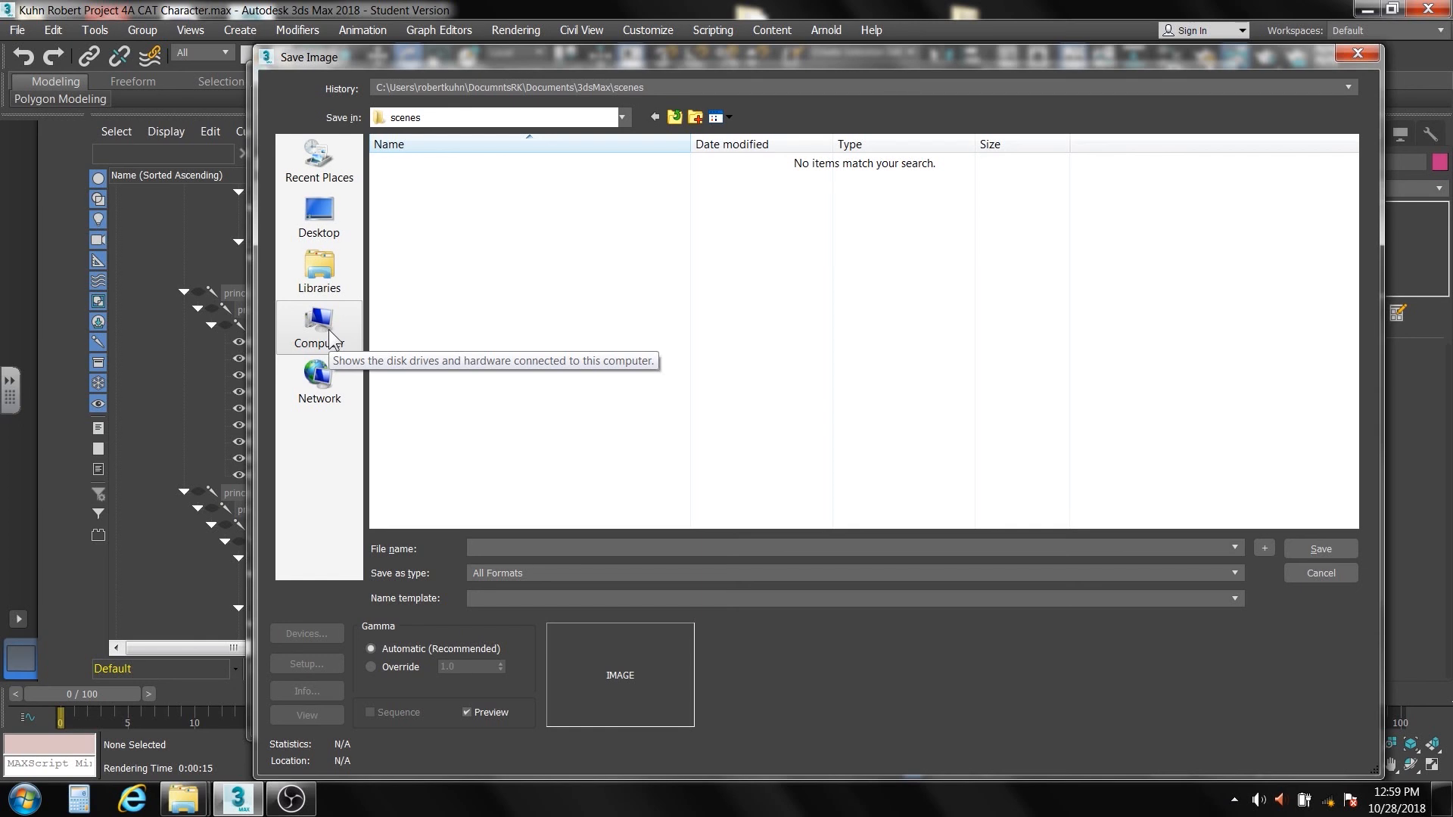
left_click(330, 270)
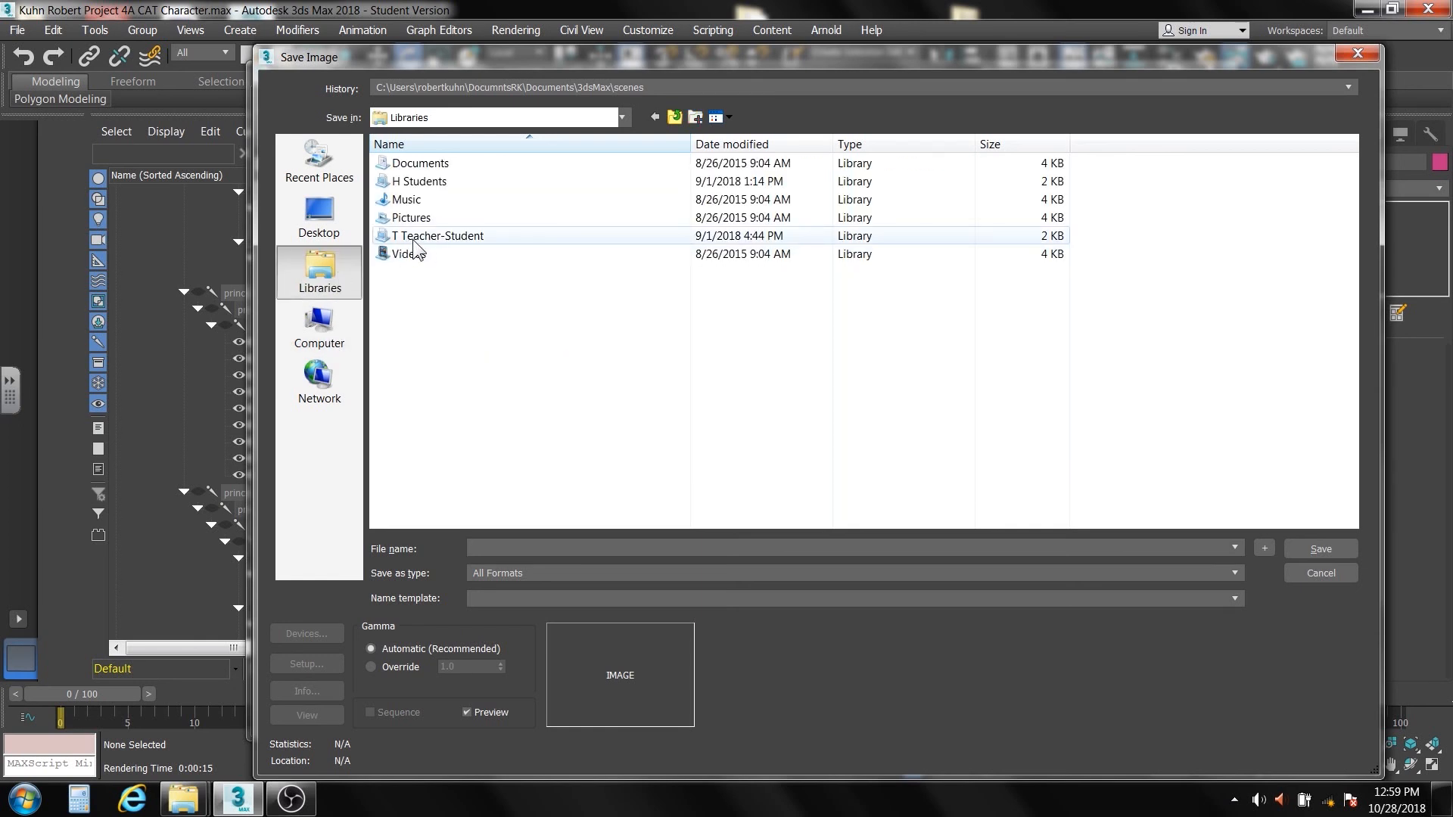
double_click(414, 239)
double_click(515, 241)
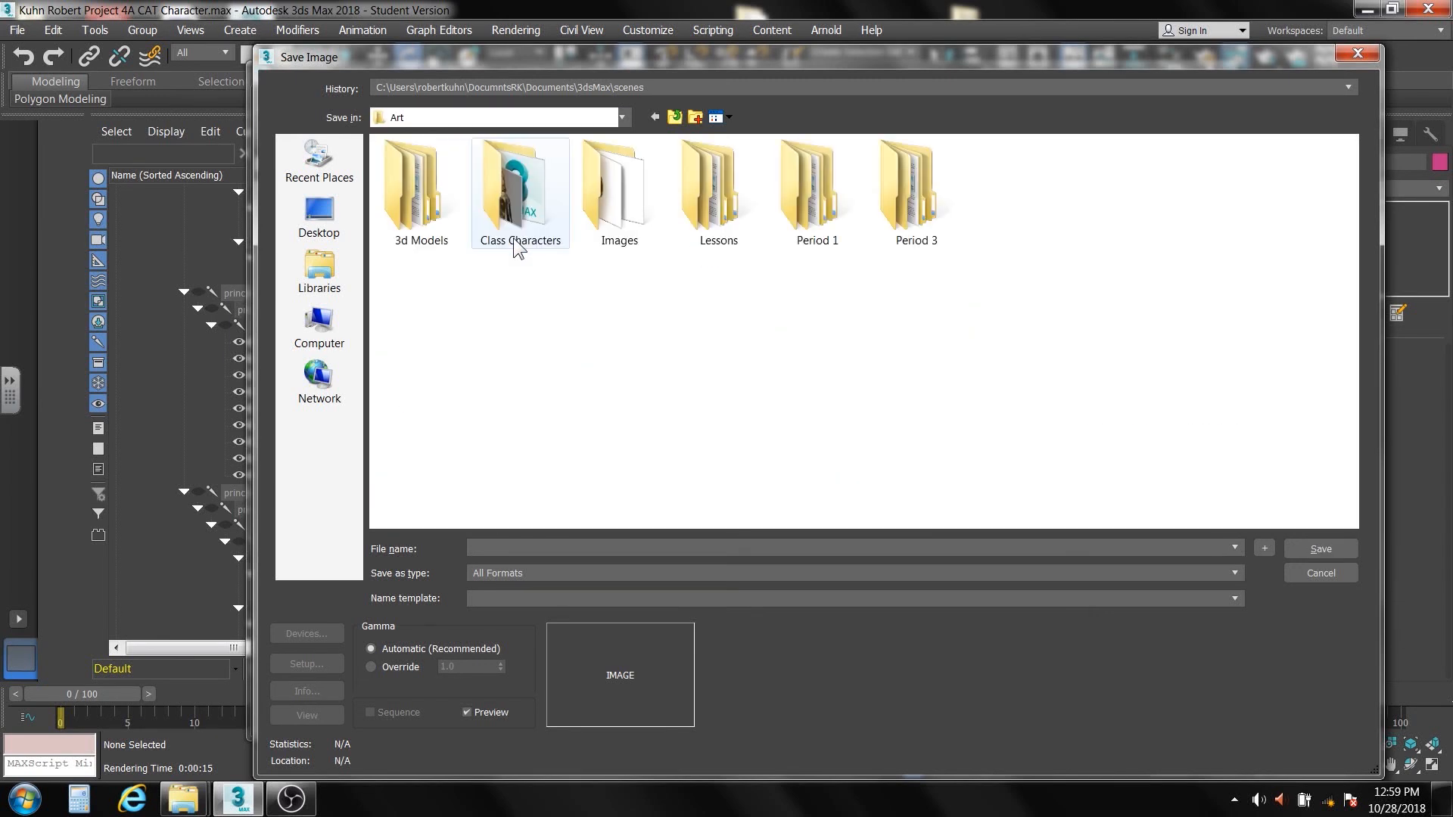
double_click(815, 222)
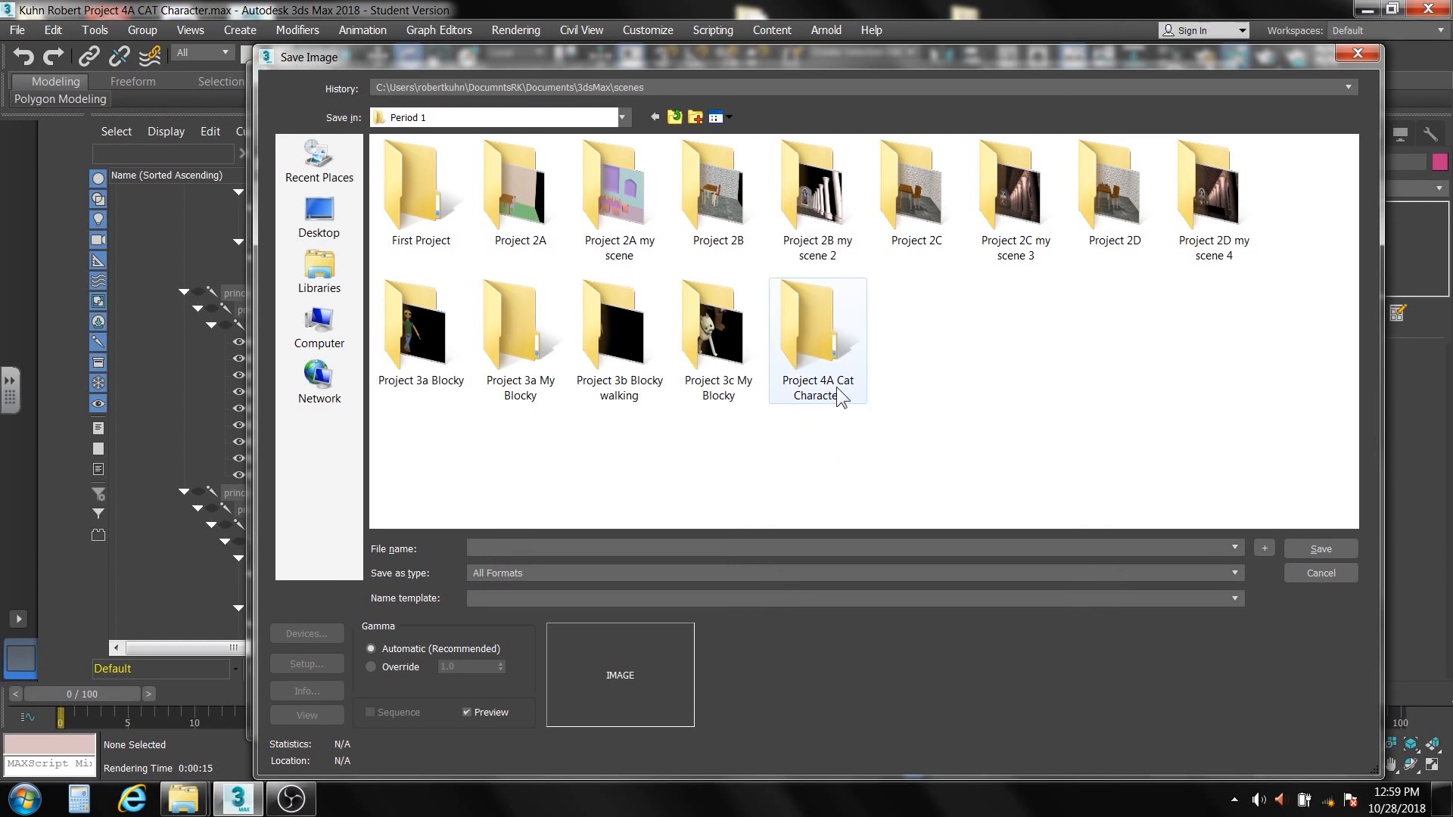
left_click(808, 312)
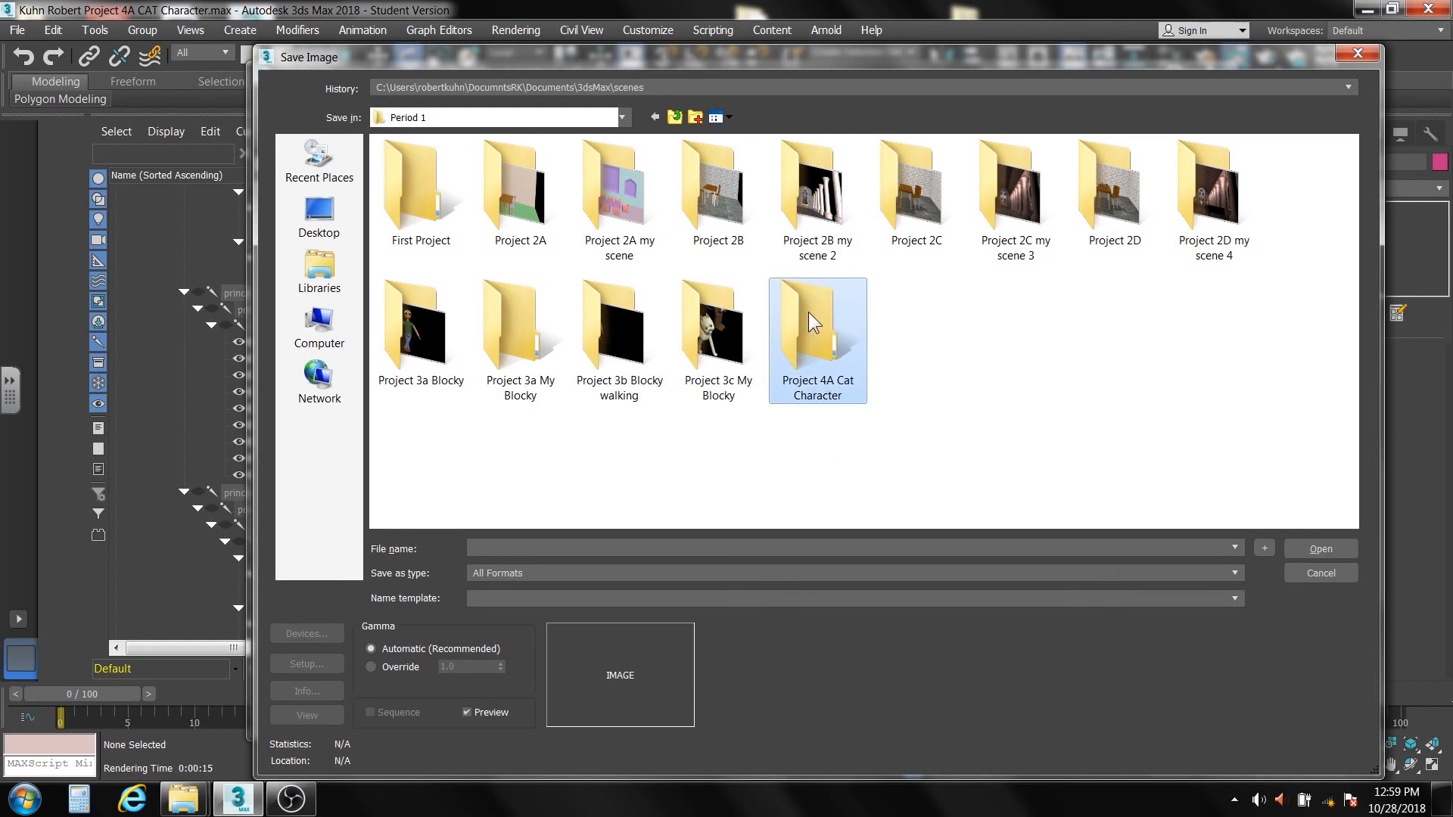
double_click(808, 312)
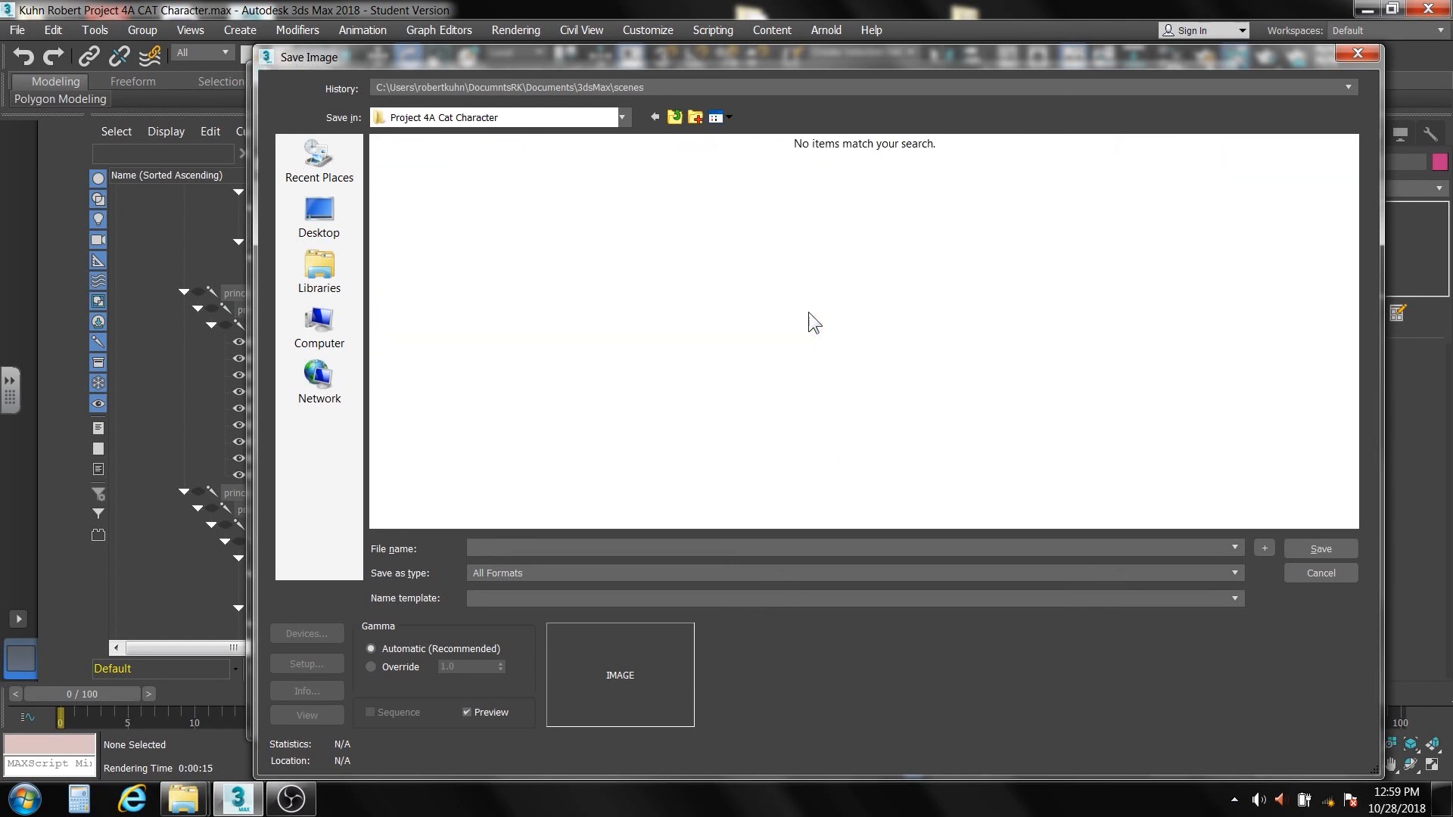
Name the image with the copied student's name and "Project 4A CAT Character", and save it as a JPEG file at quality 90
right_click(480, 548)
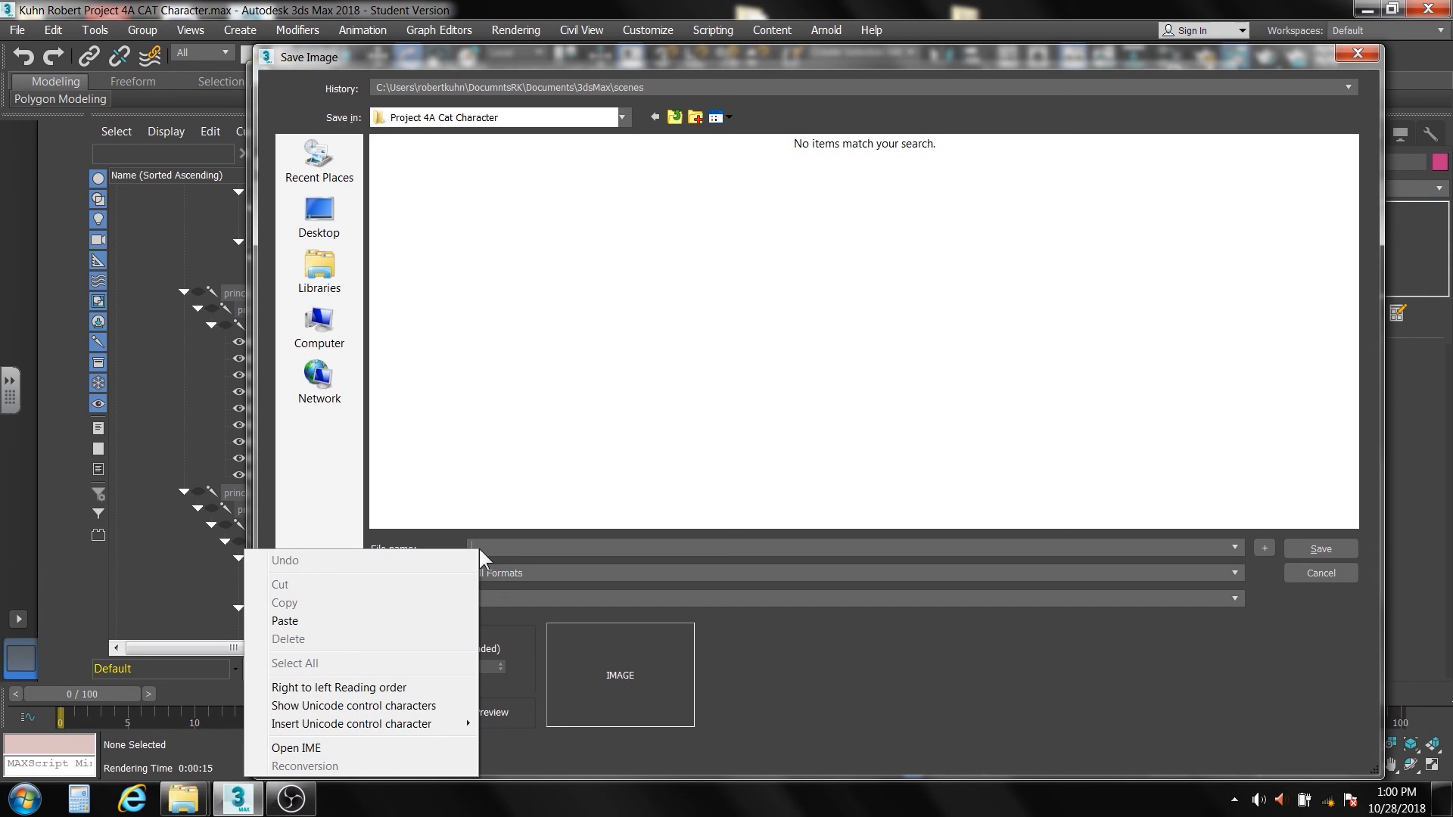
left_click(438, 619)
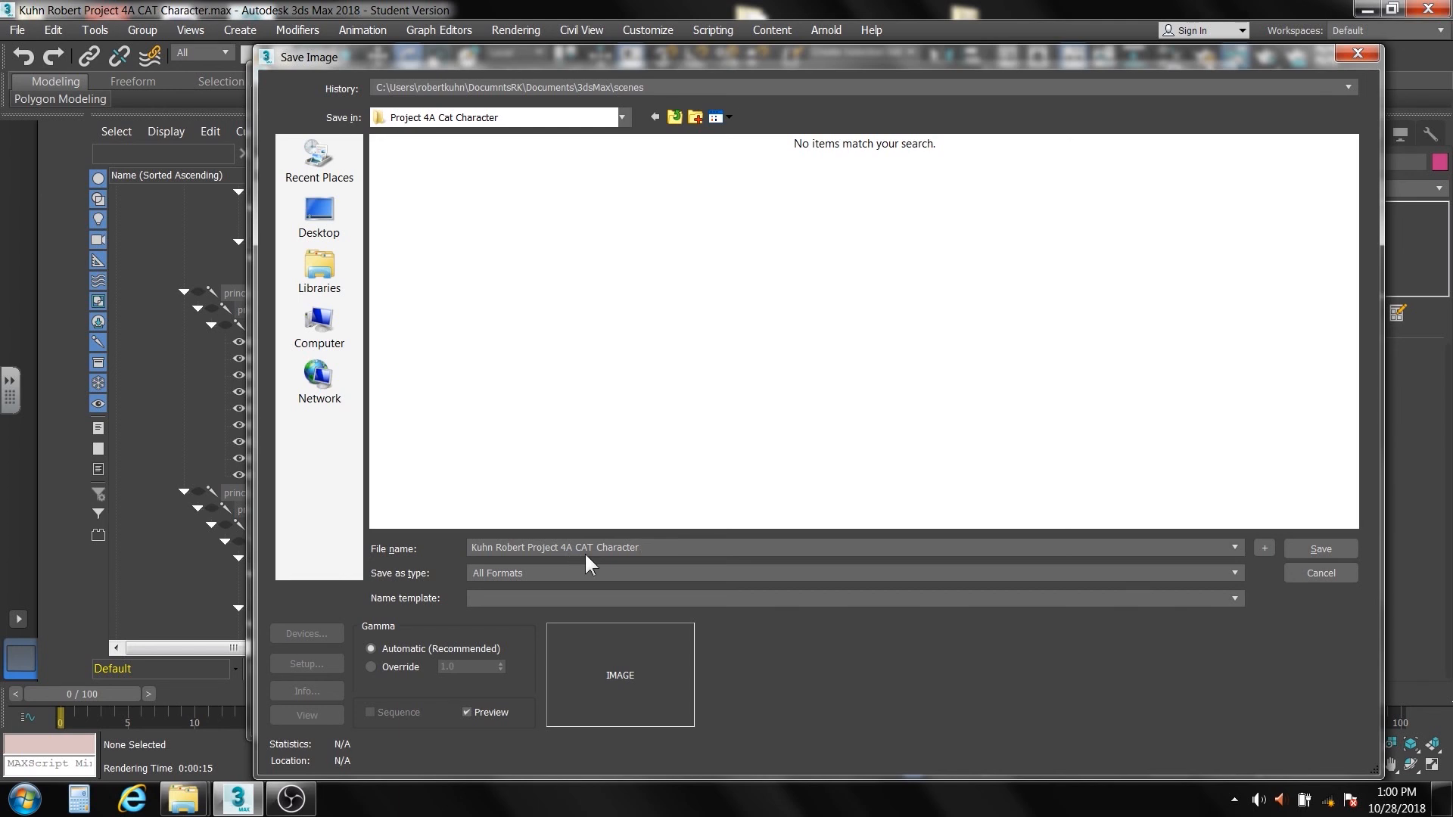
left_click(544, 573)
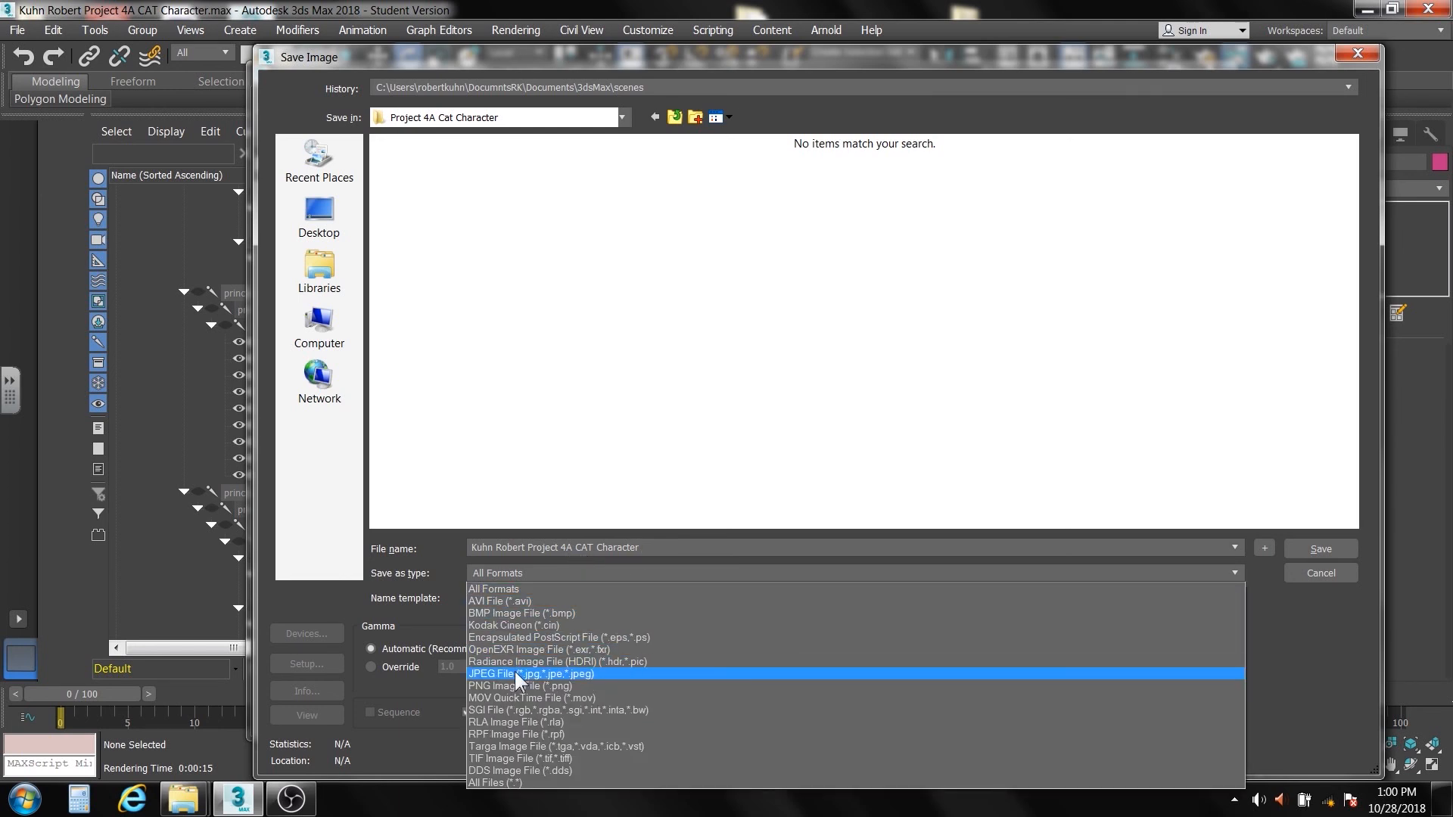
left_click(517, 675)
left_click(1319, 547)
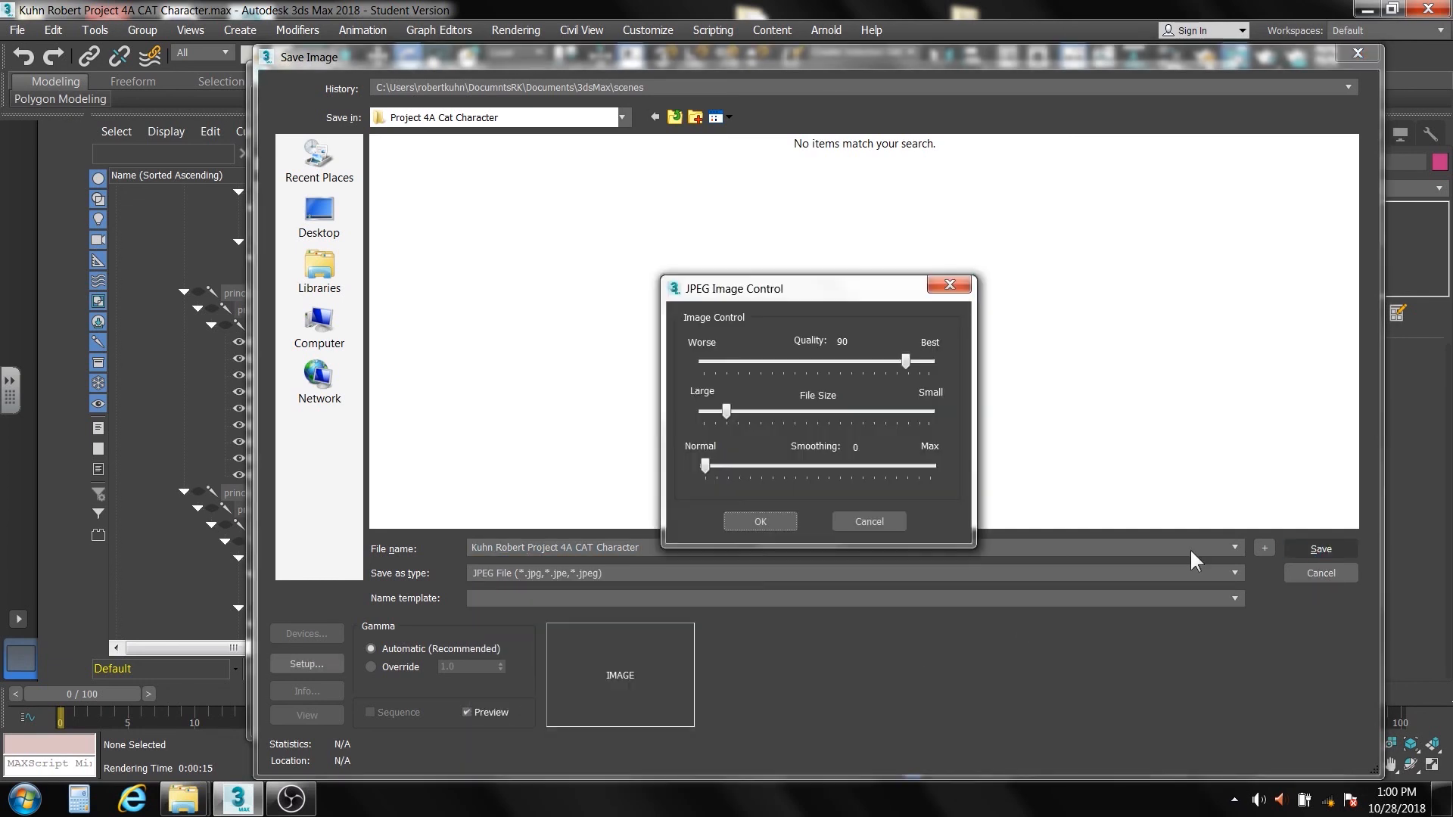
left_click(760, 522)
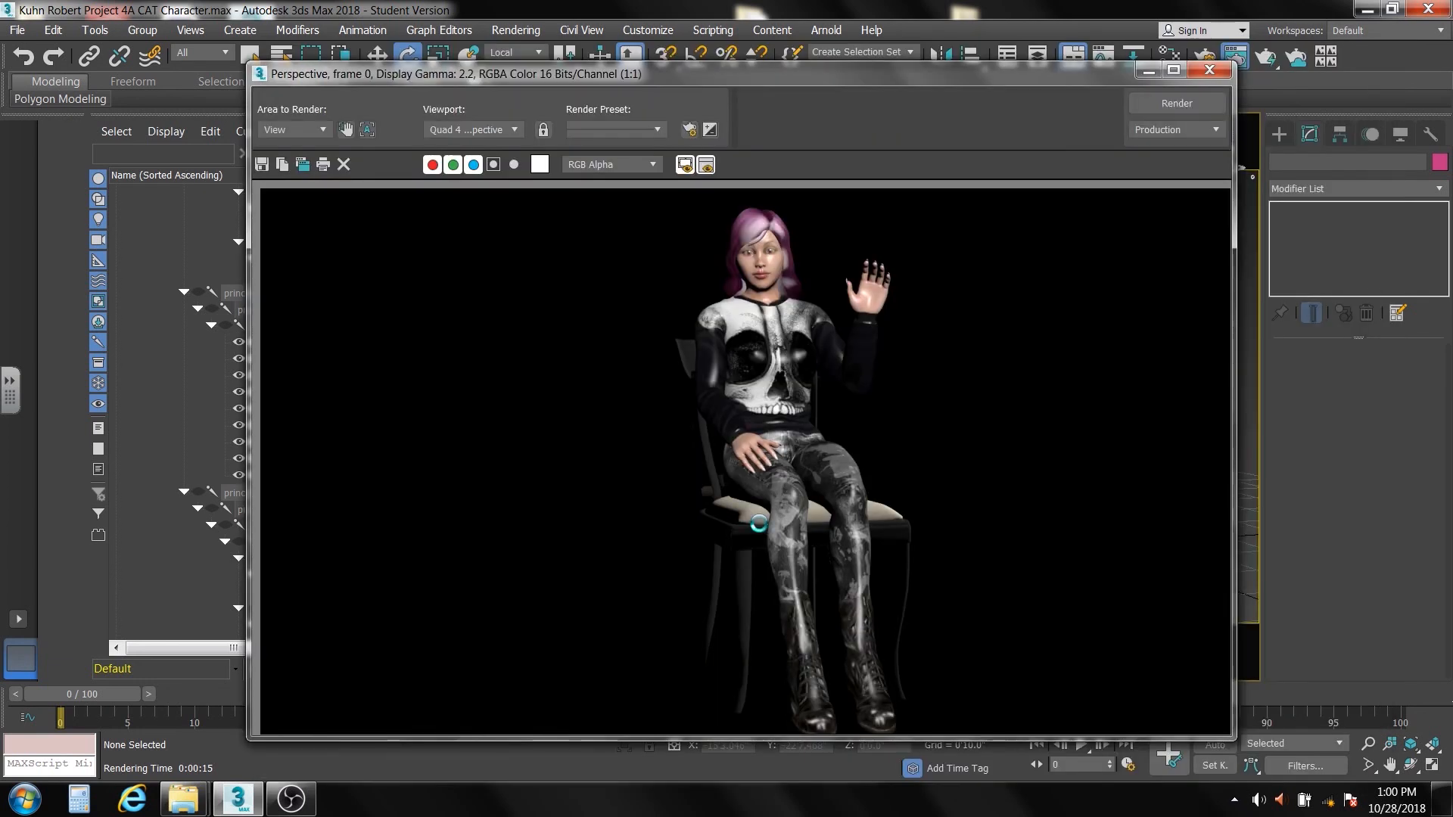